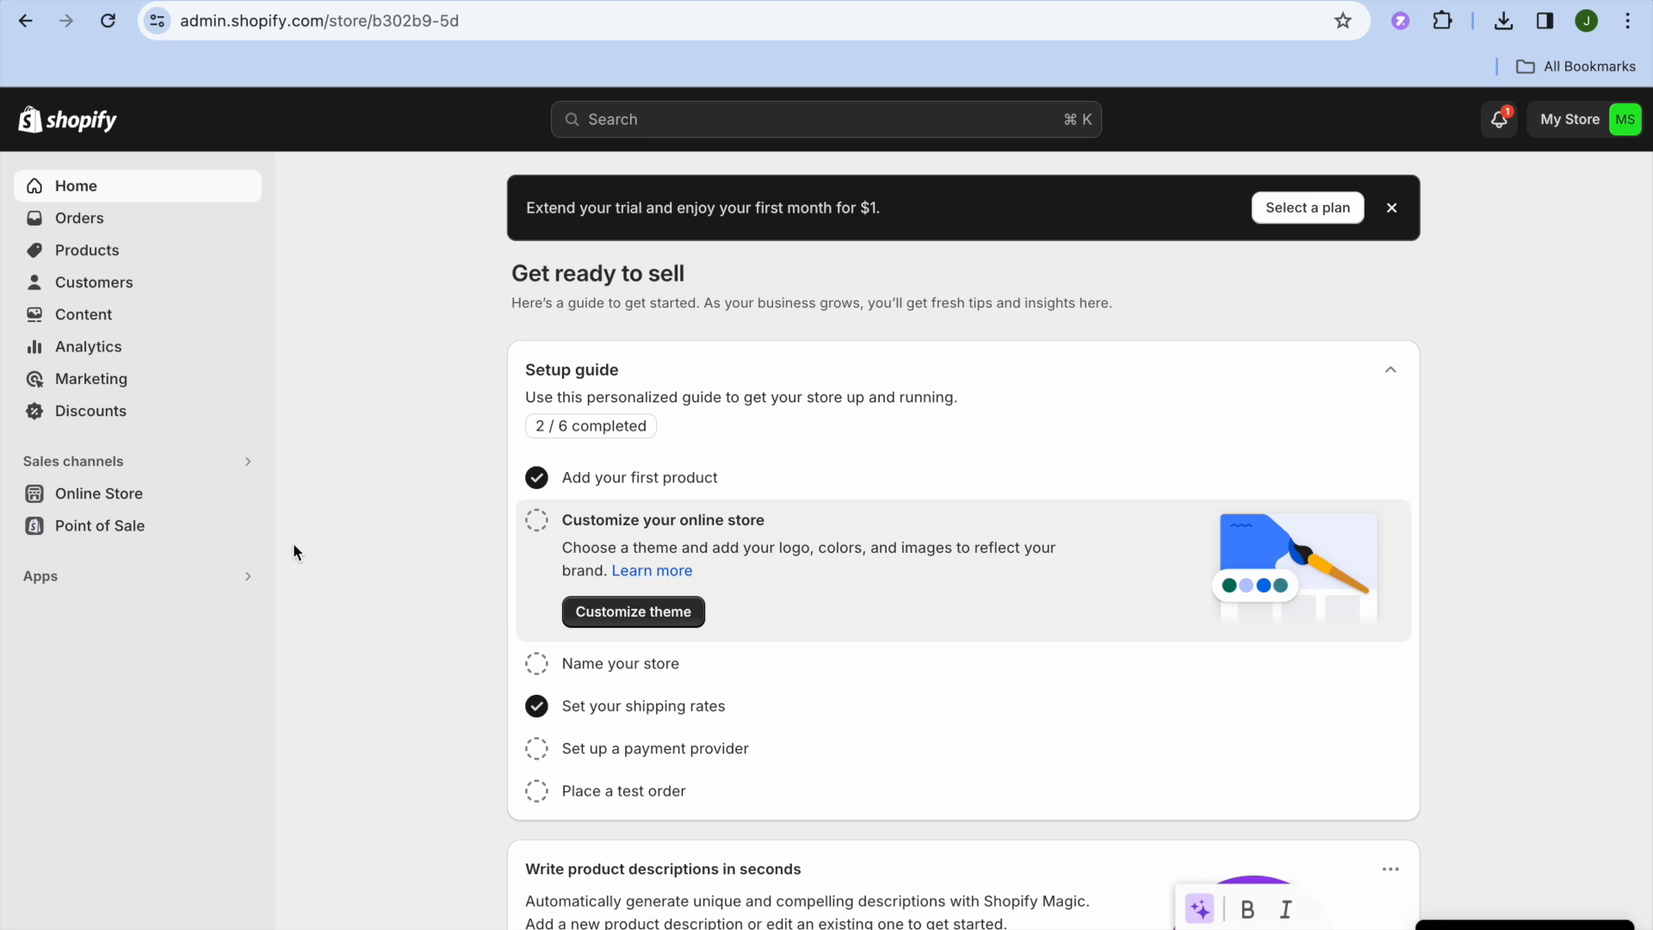
Open the Shopify App Store from the store's app and sales channel settings.
click(130, 590)
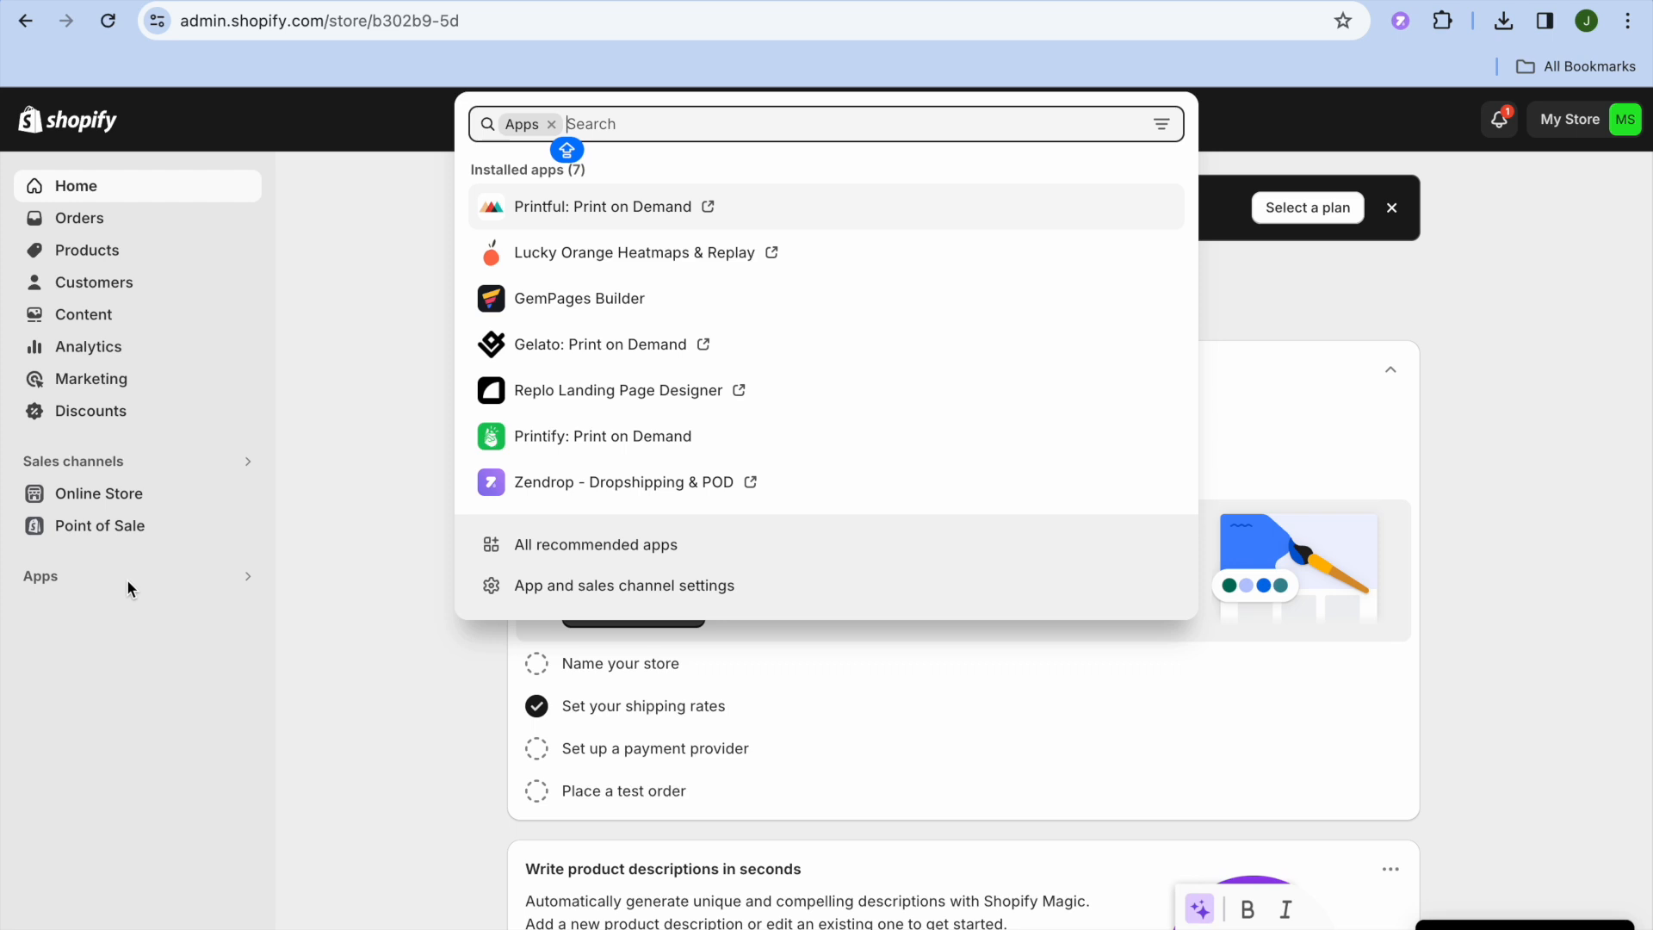
click(598, 588)
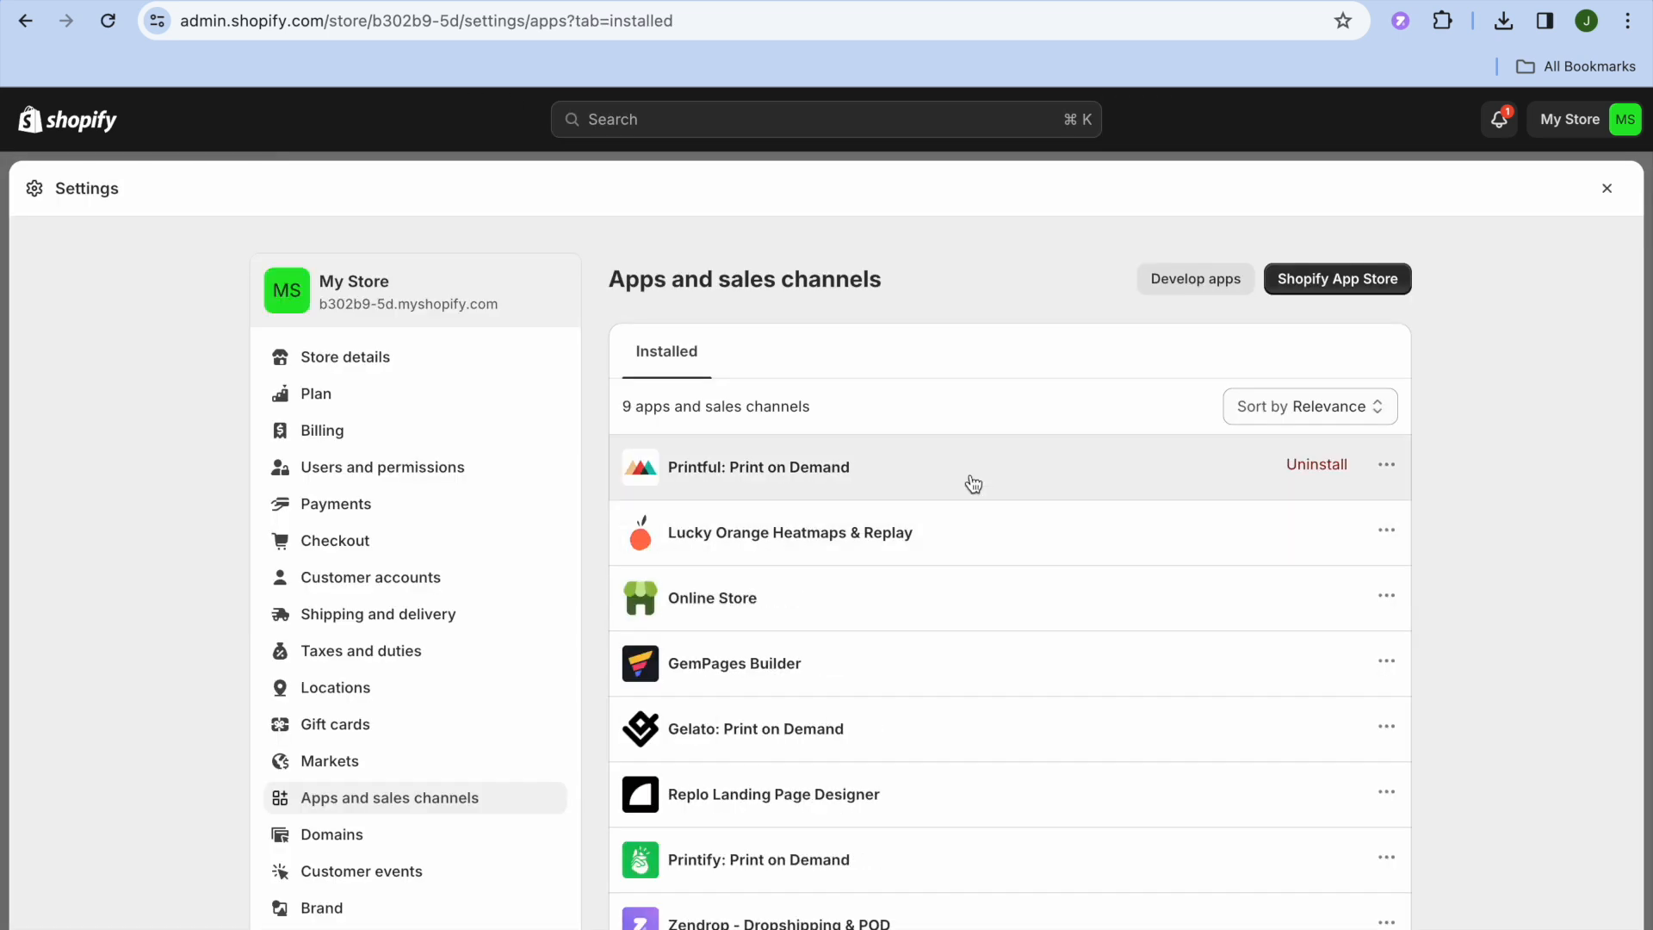
click(1317, 291)
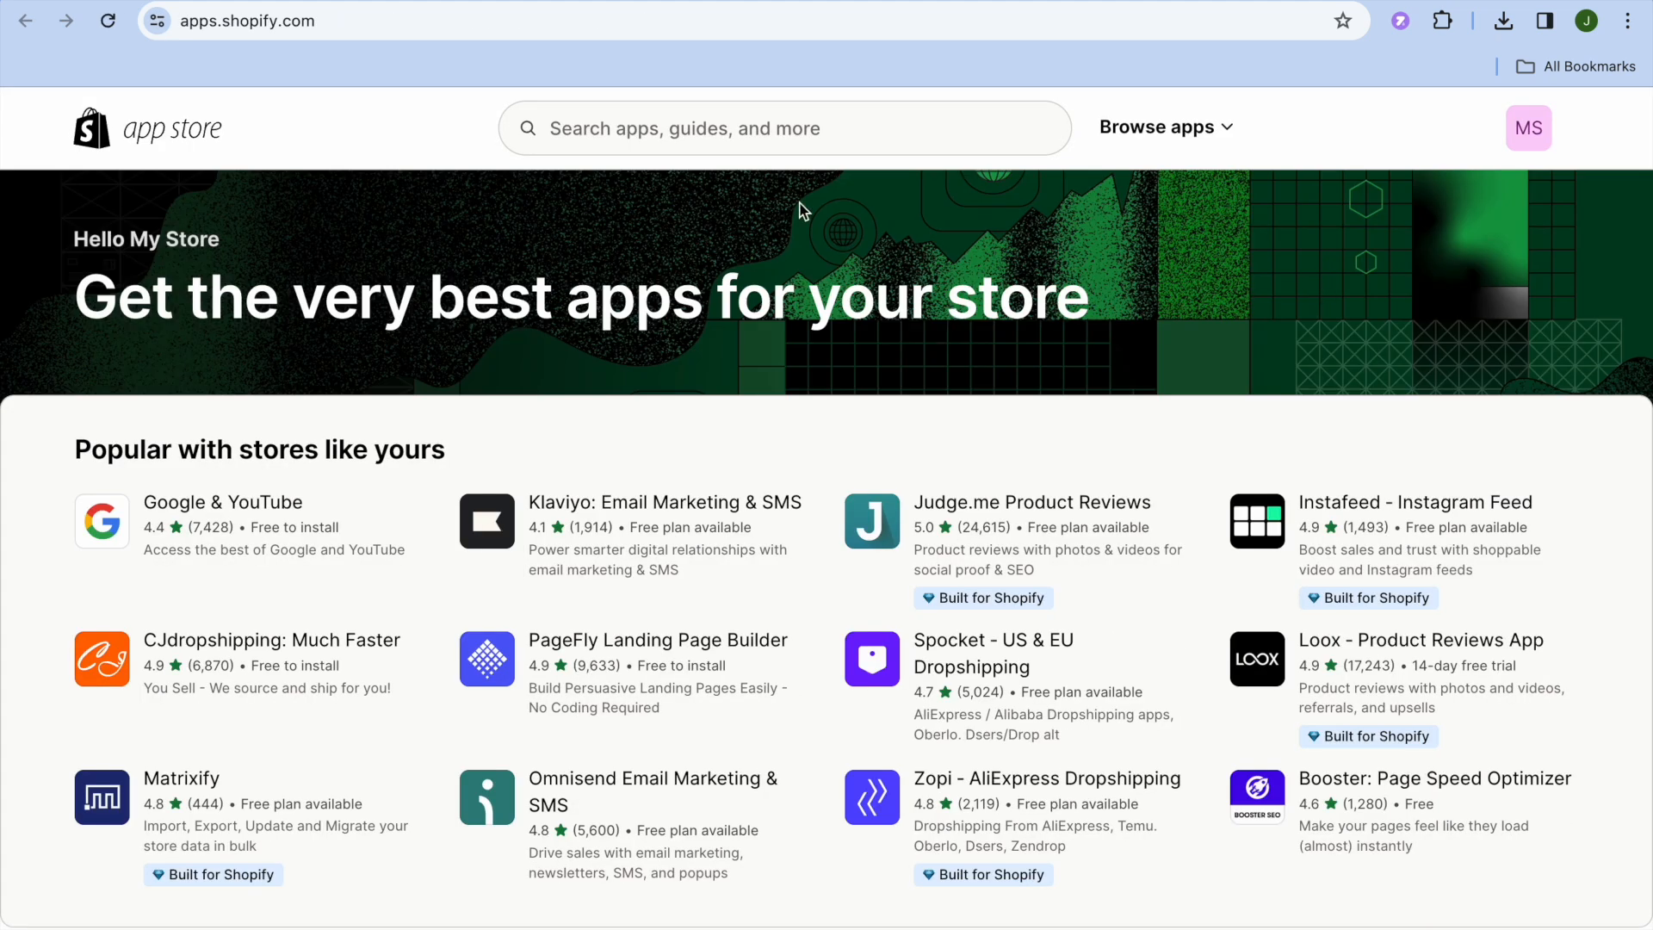
Search the app store for printful and open the Printful: Print on Demand app from its listing.
click(676, 130)
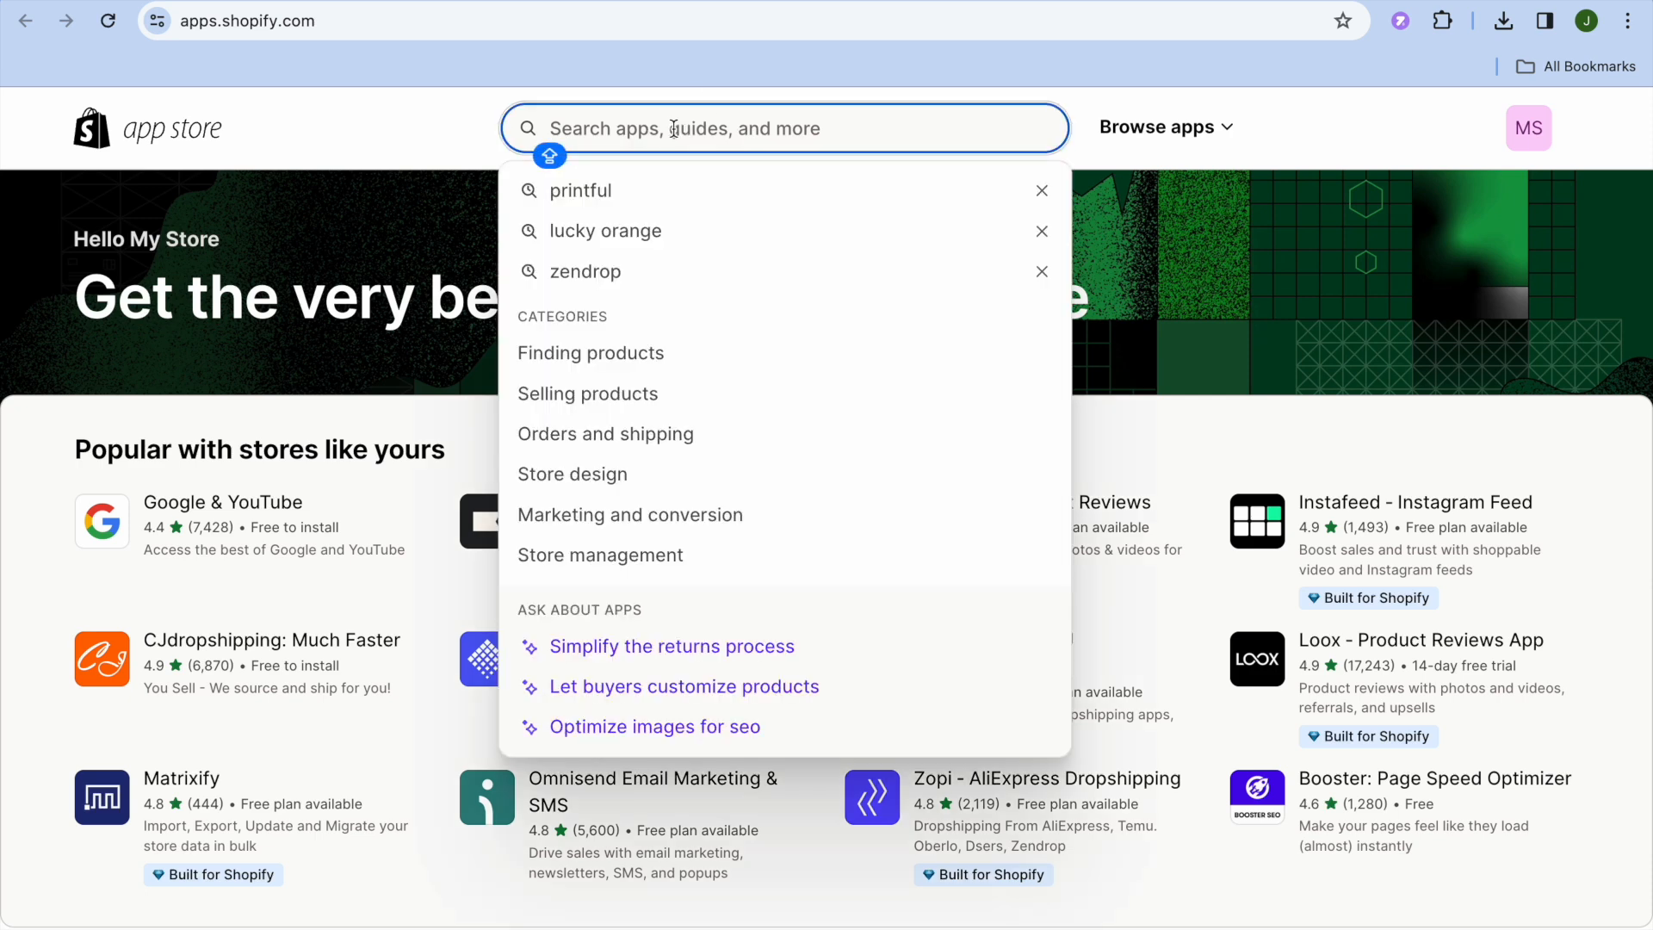
click(637, 200)
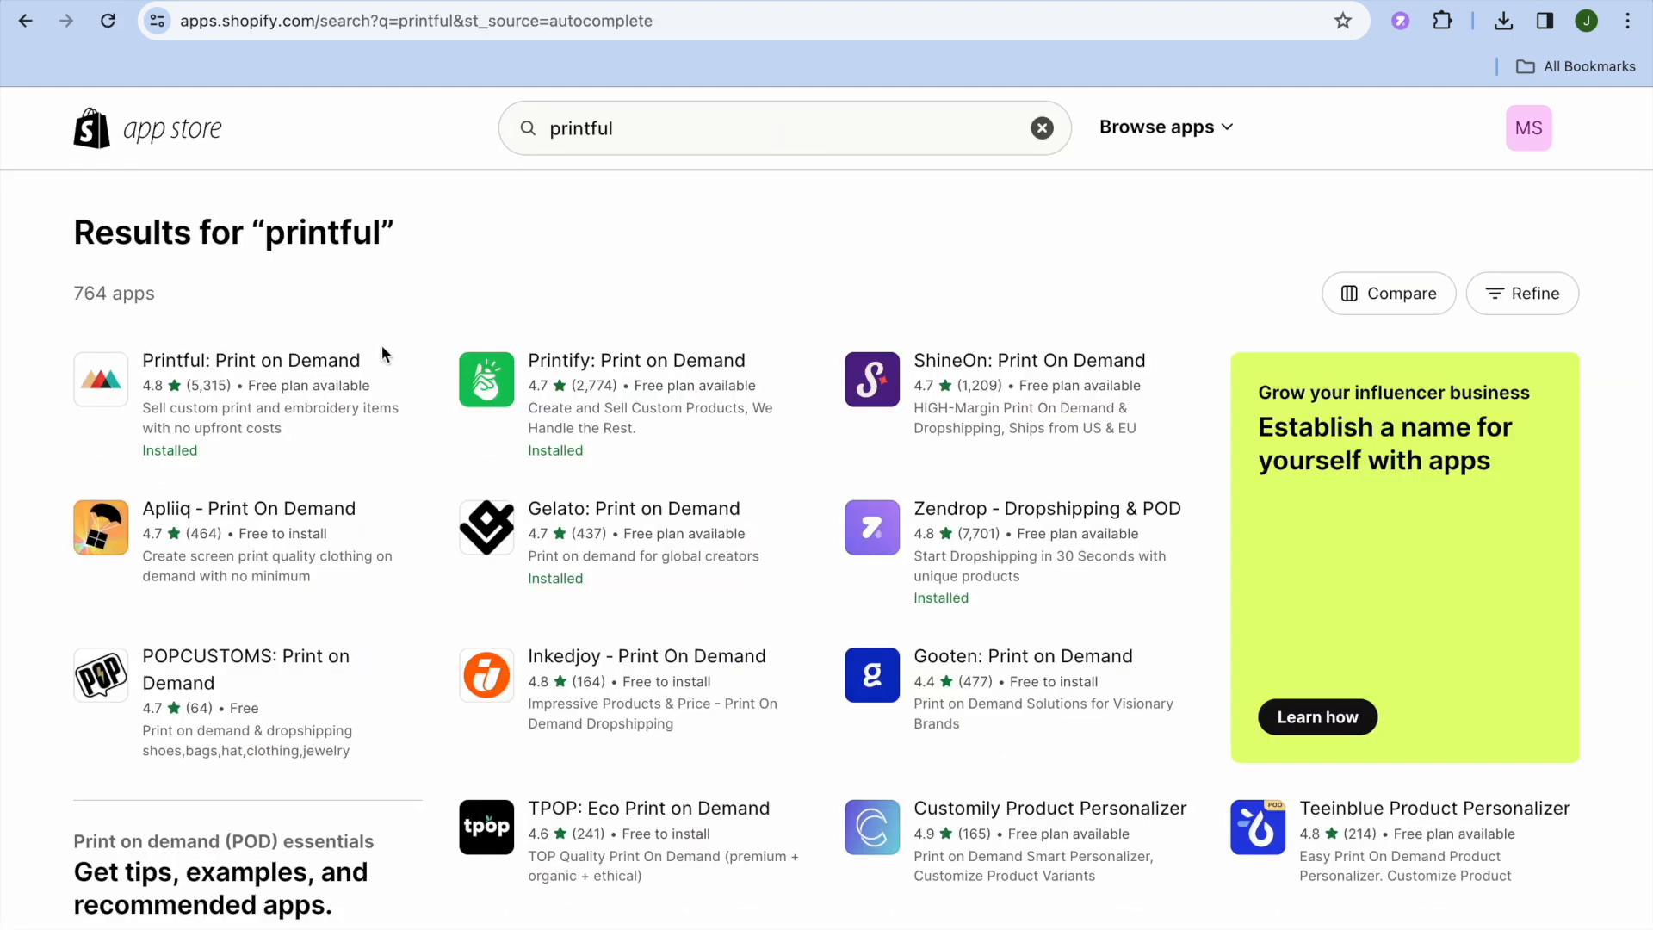
click(320, 371)
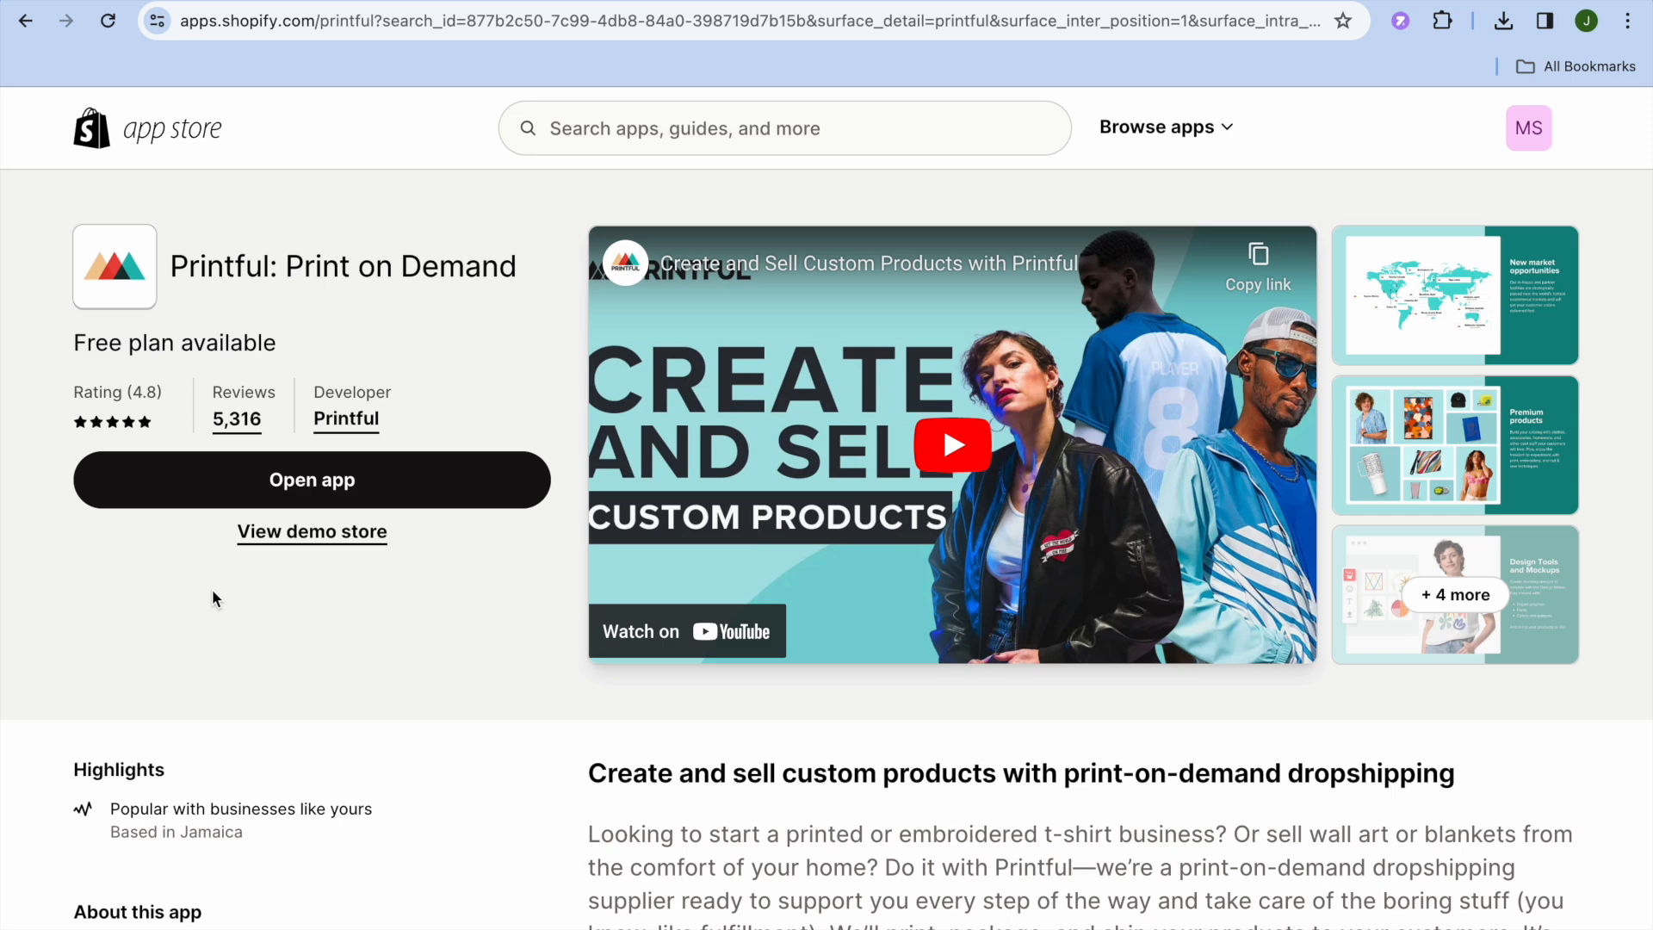
click(311, 484)
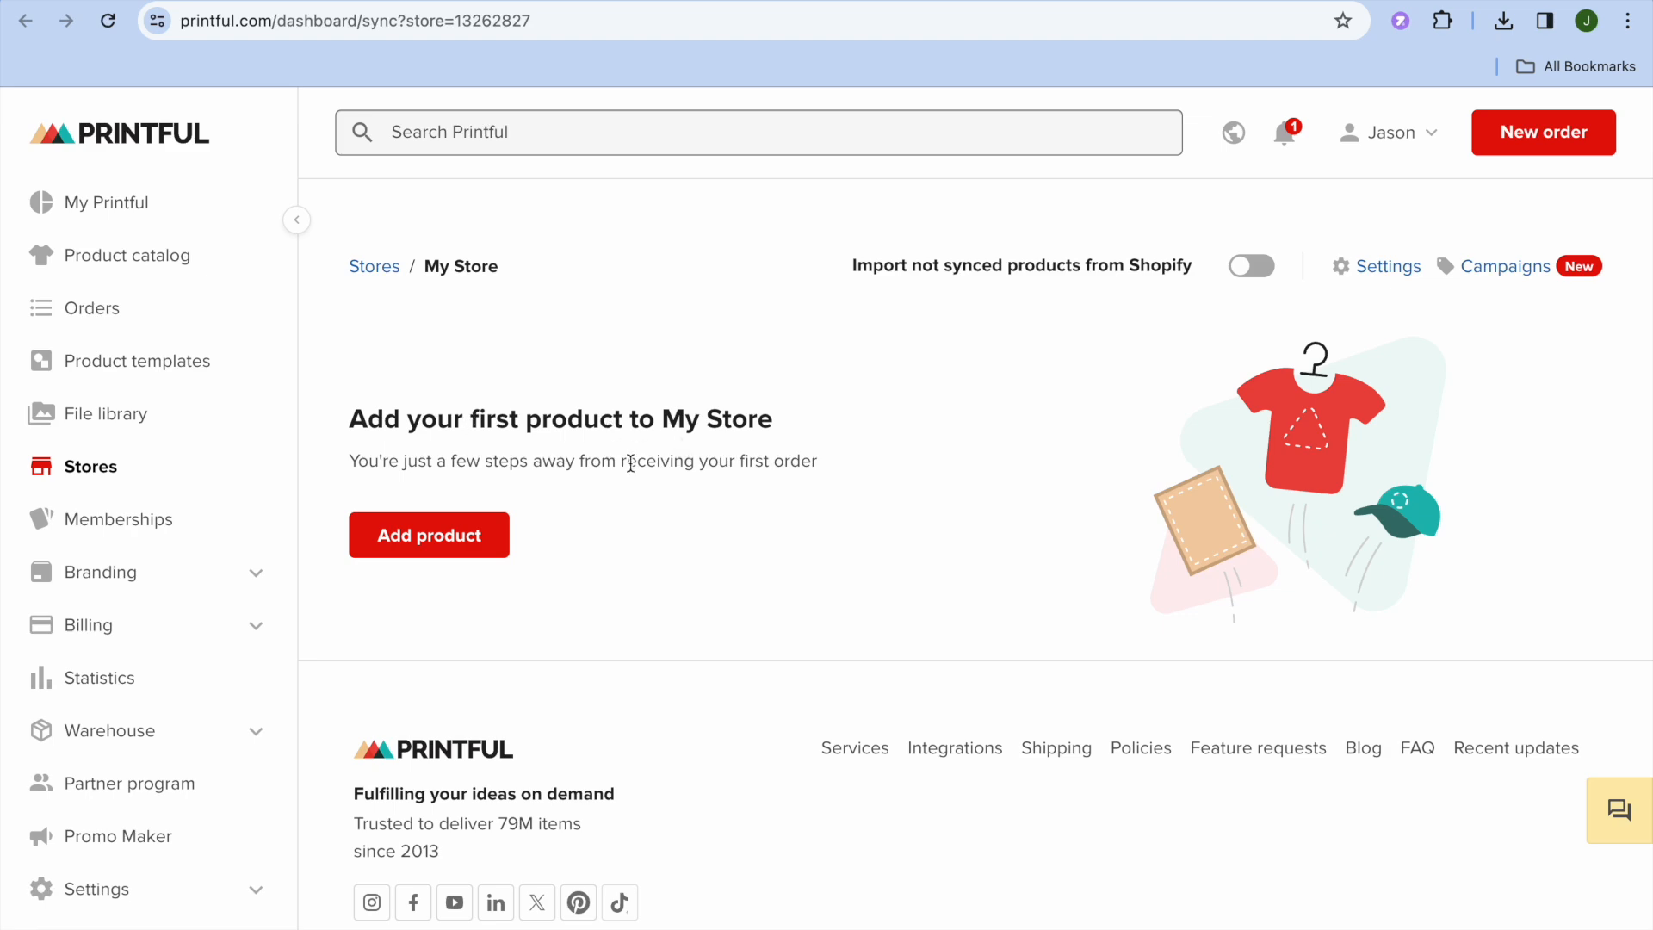
Add a product based on the Unisex Premium T-Shirt | AS Colour 5001T and look through the text and clipart design options.
click(465, 547)
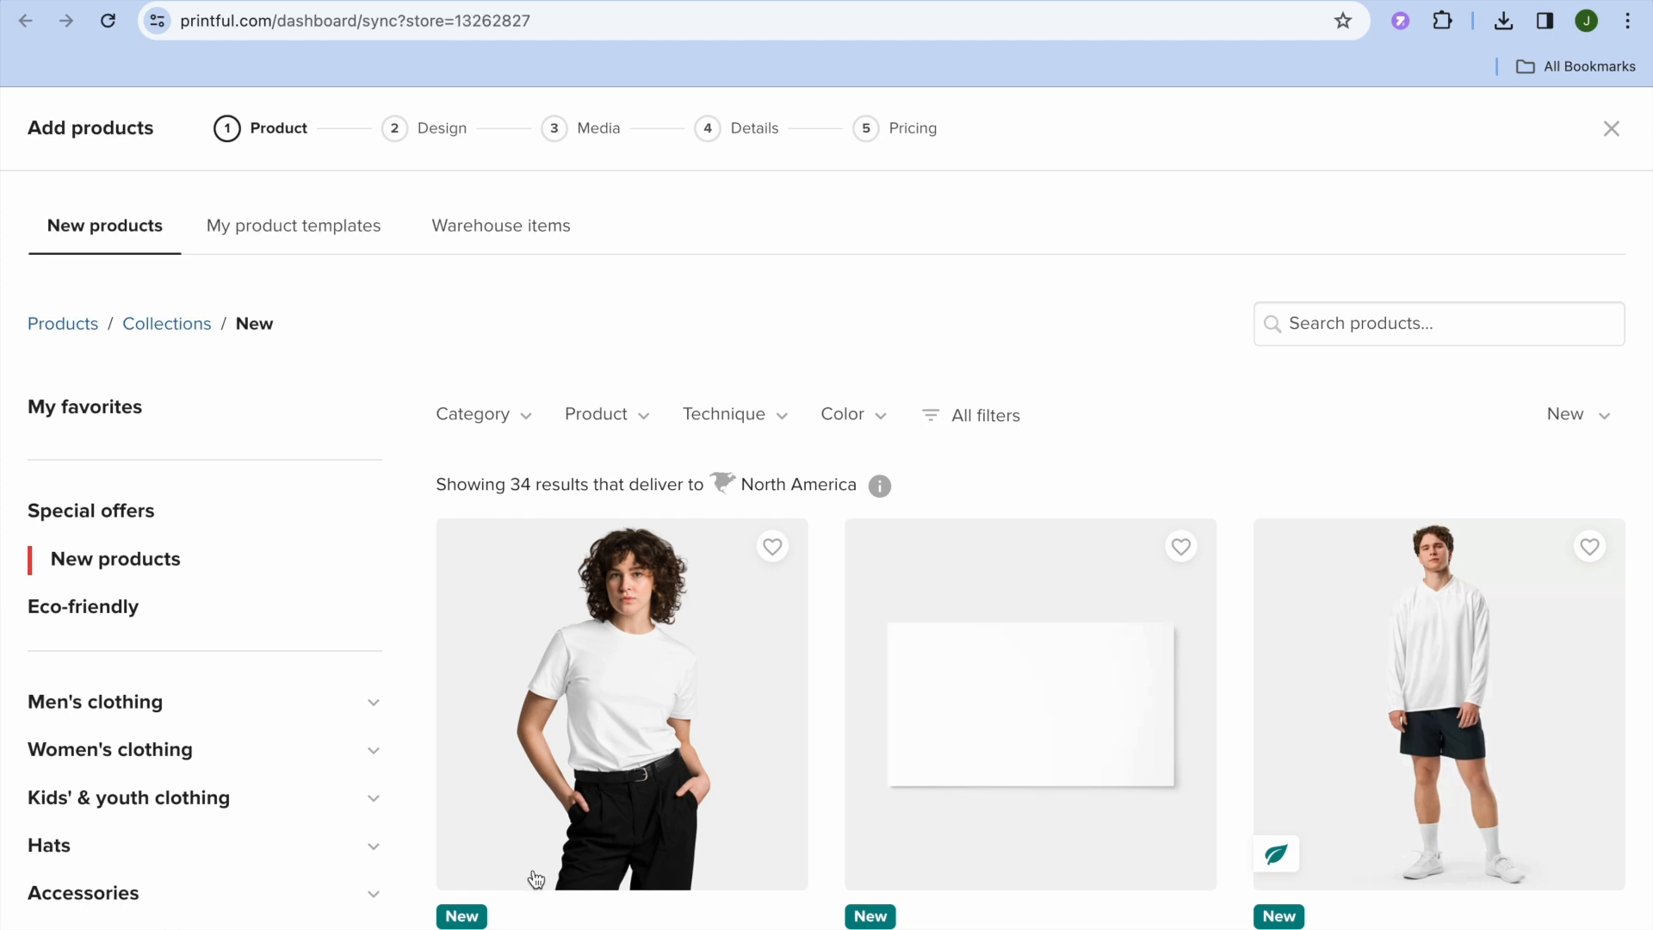
click(594, 710)
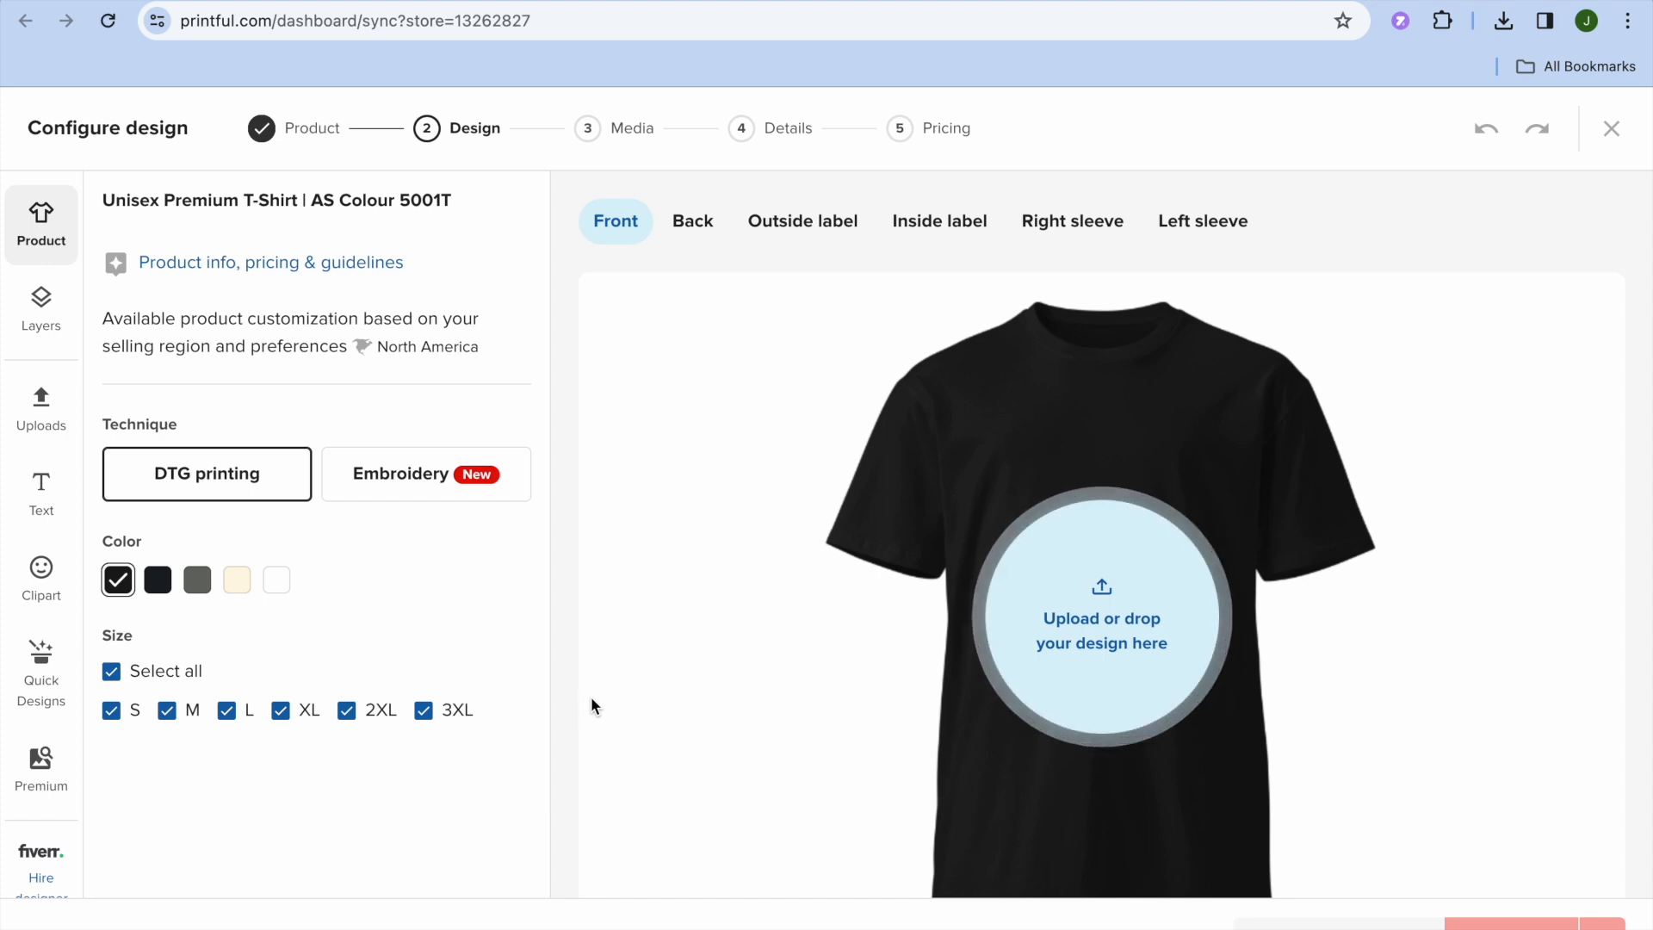
click(46, 489)
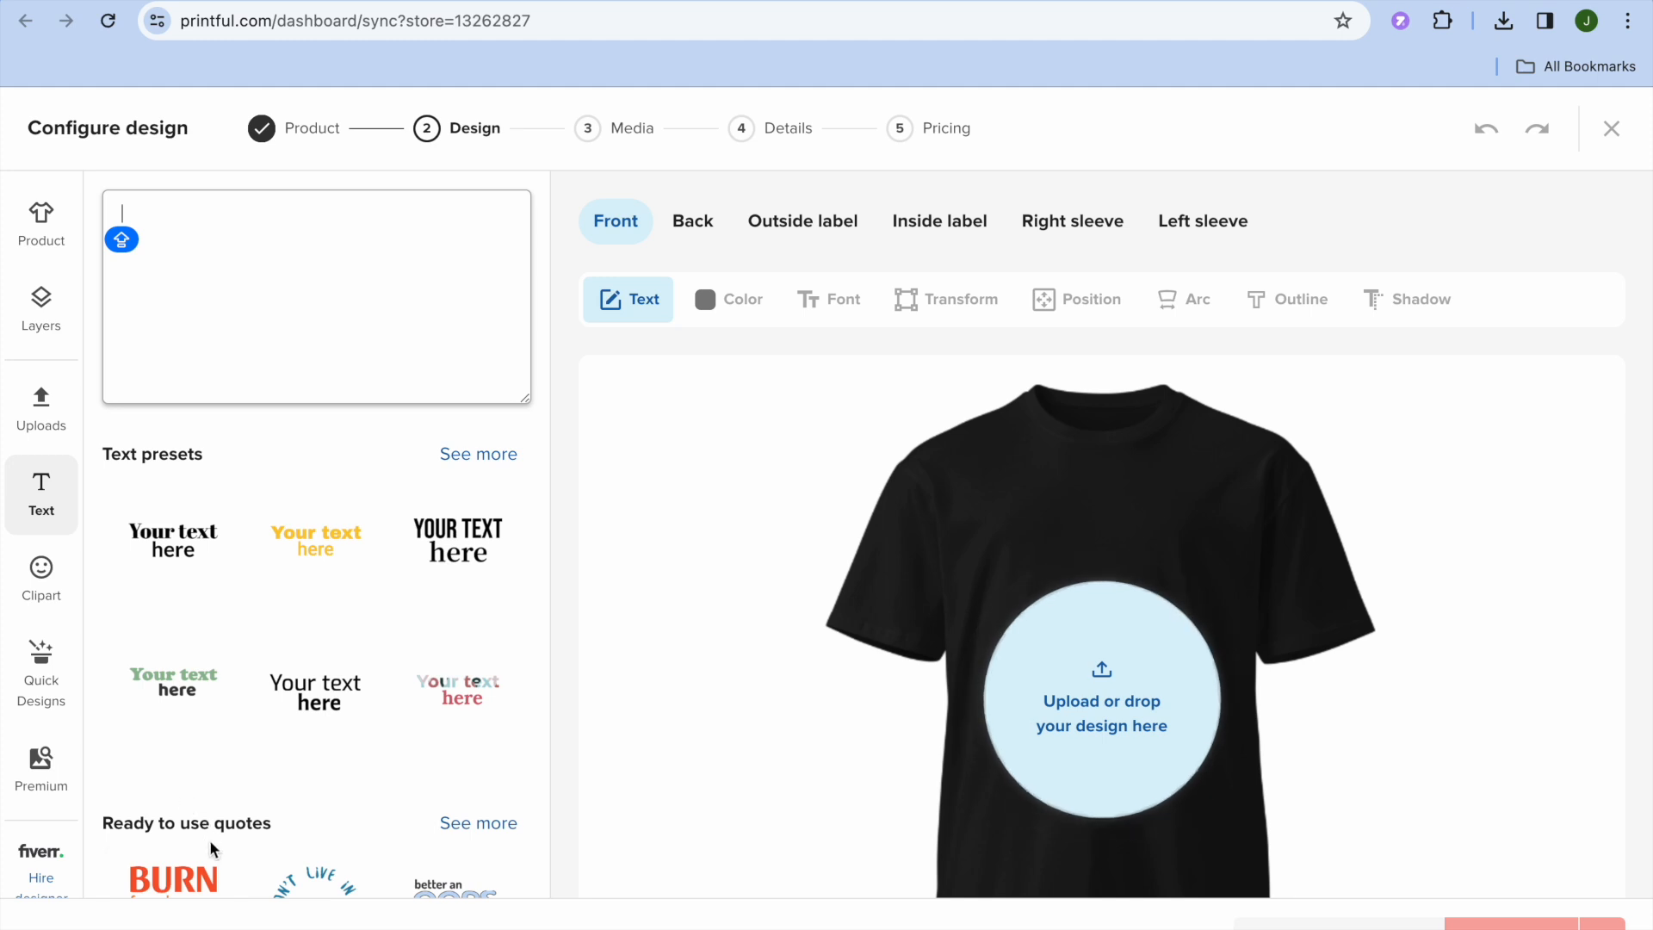
click(49, 574)
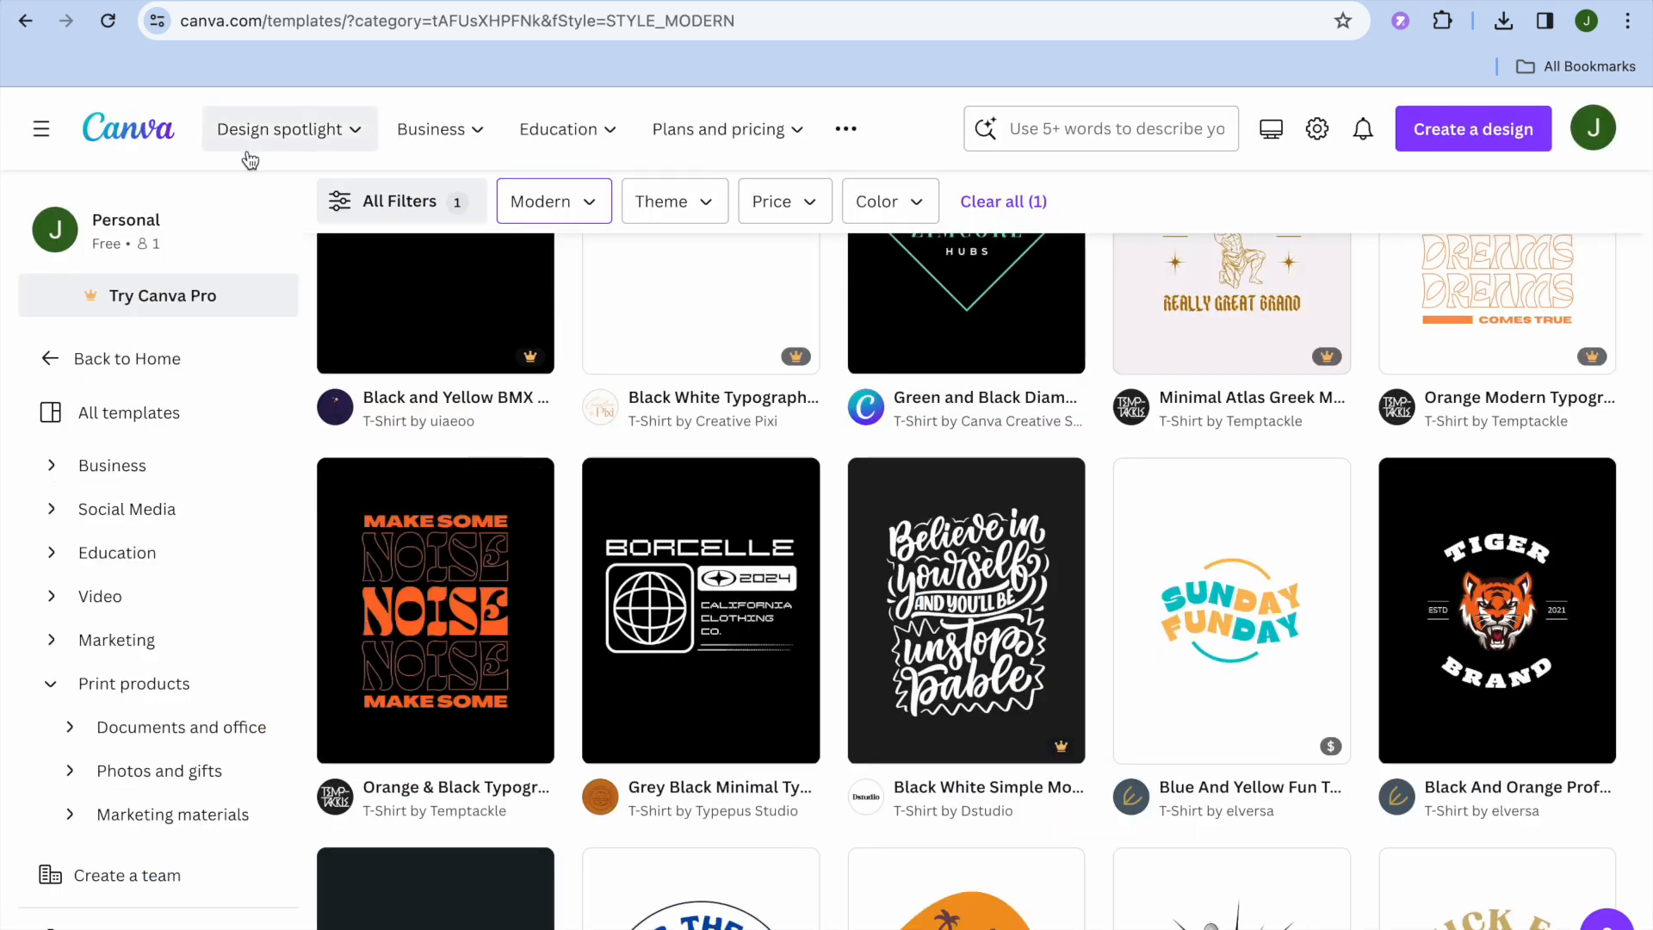
Switch to Canva's T-shirt Logo templates and open the Black Illustration Space & Alien T-Shirt template for customization.
mouse_move(239, 146)
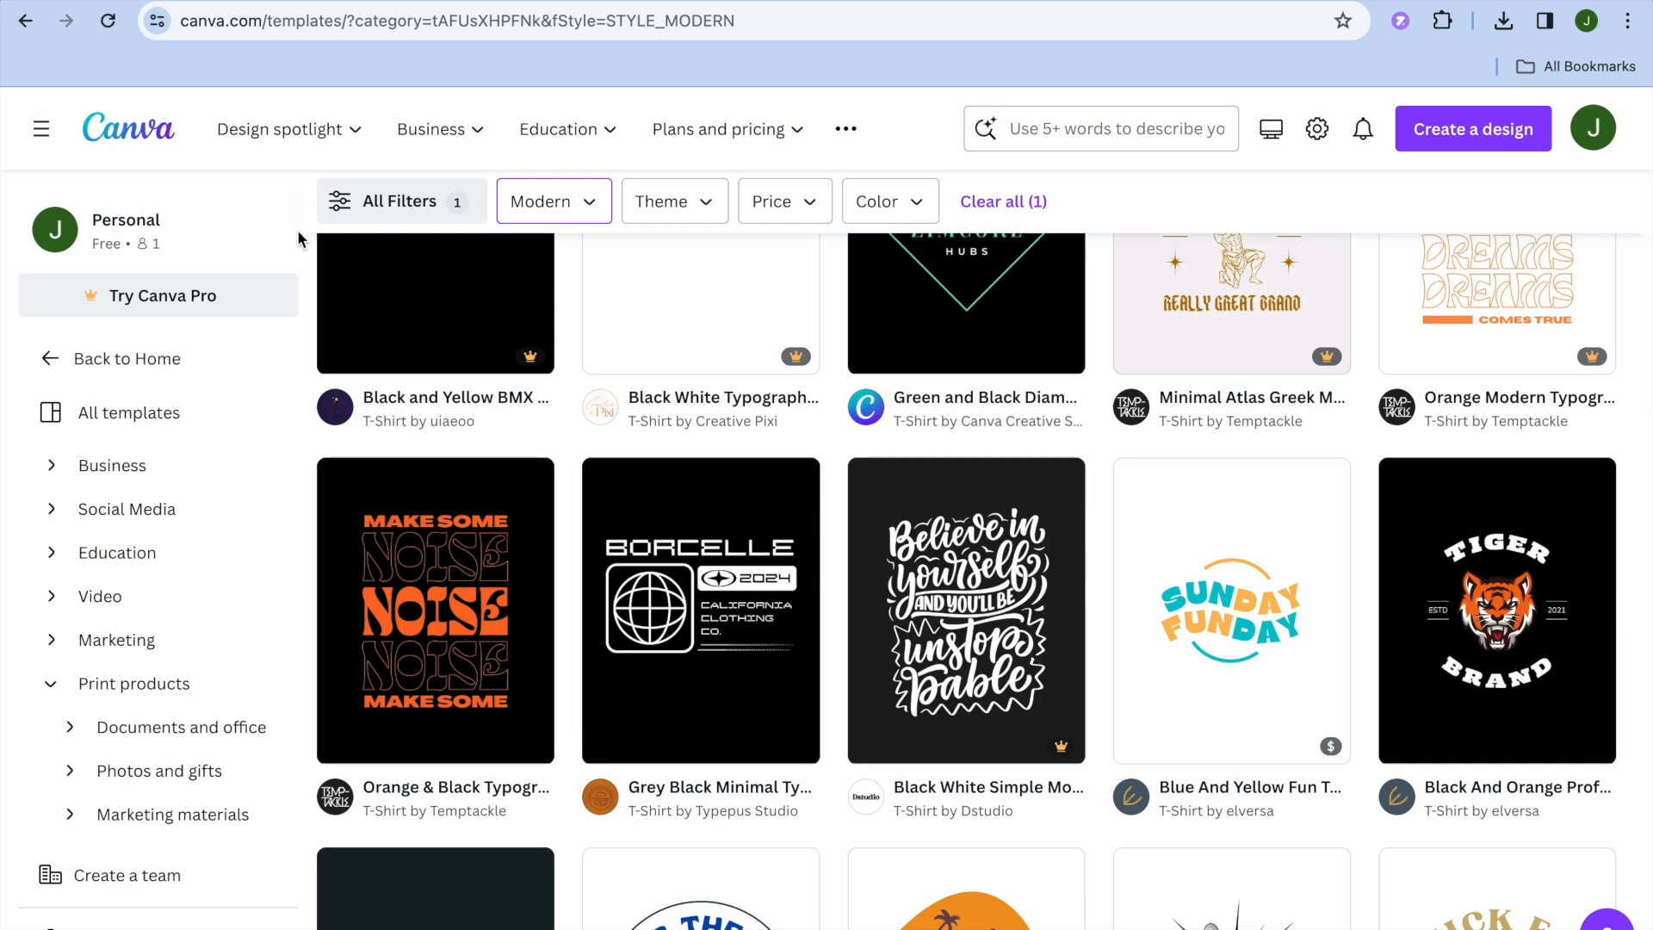
scroll(297, 237, up, 9)
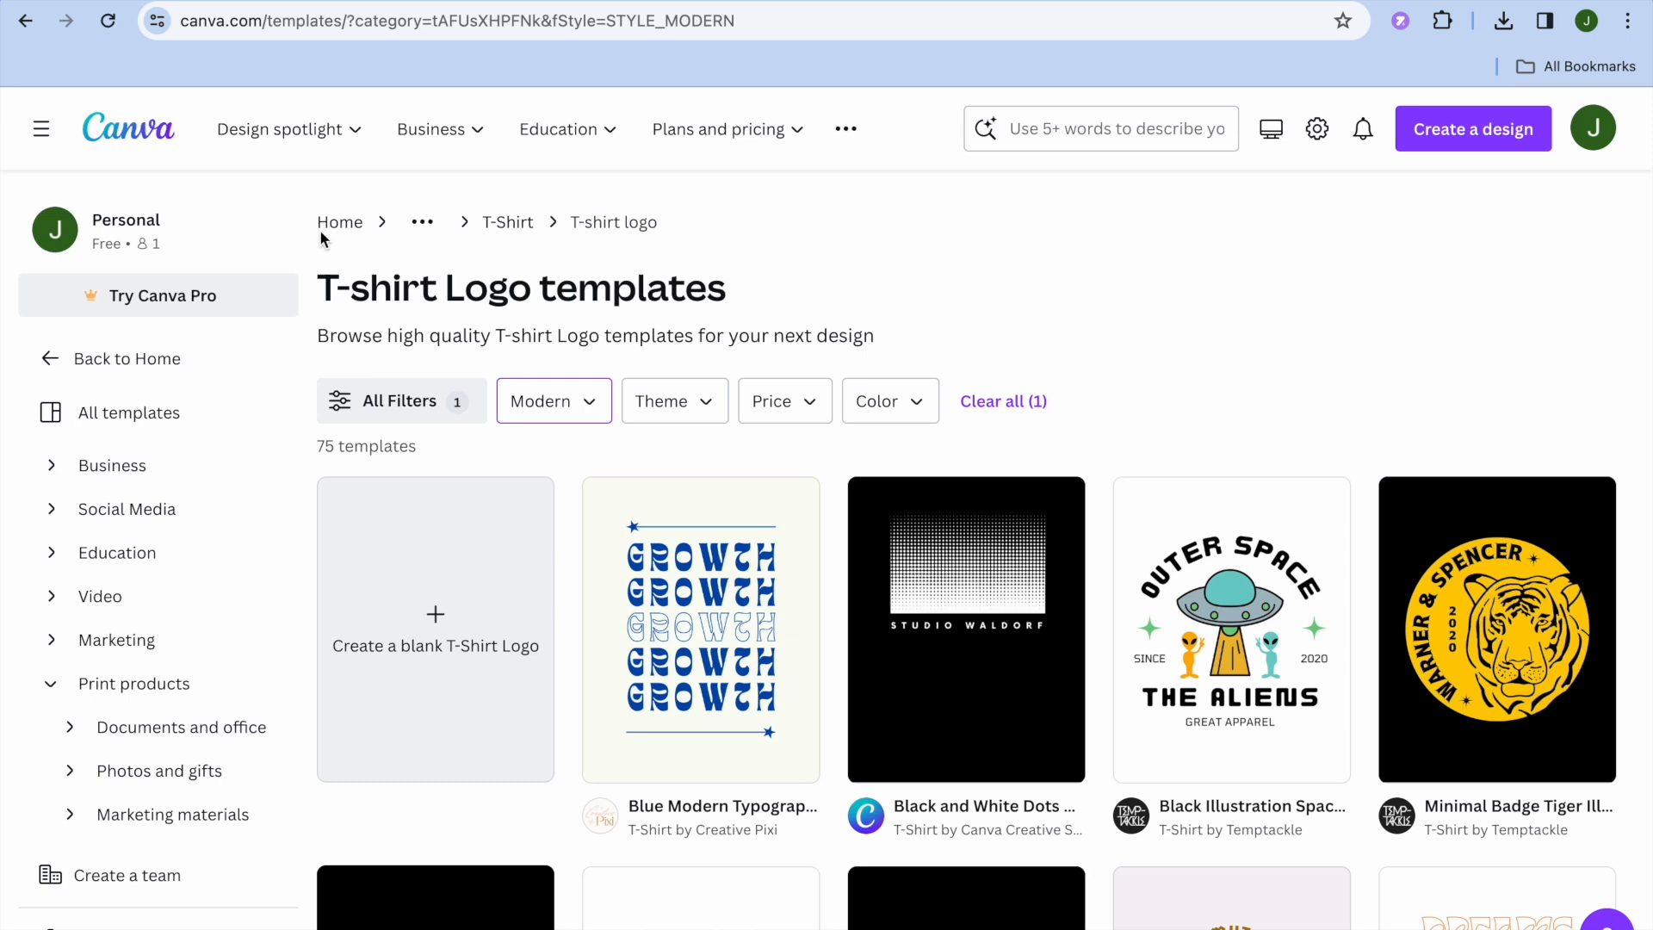
click(323, 285)
click(588, 286)
scroll(1034, 343, down, 2)
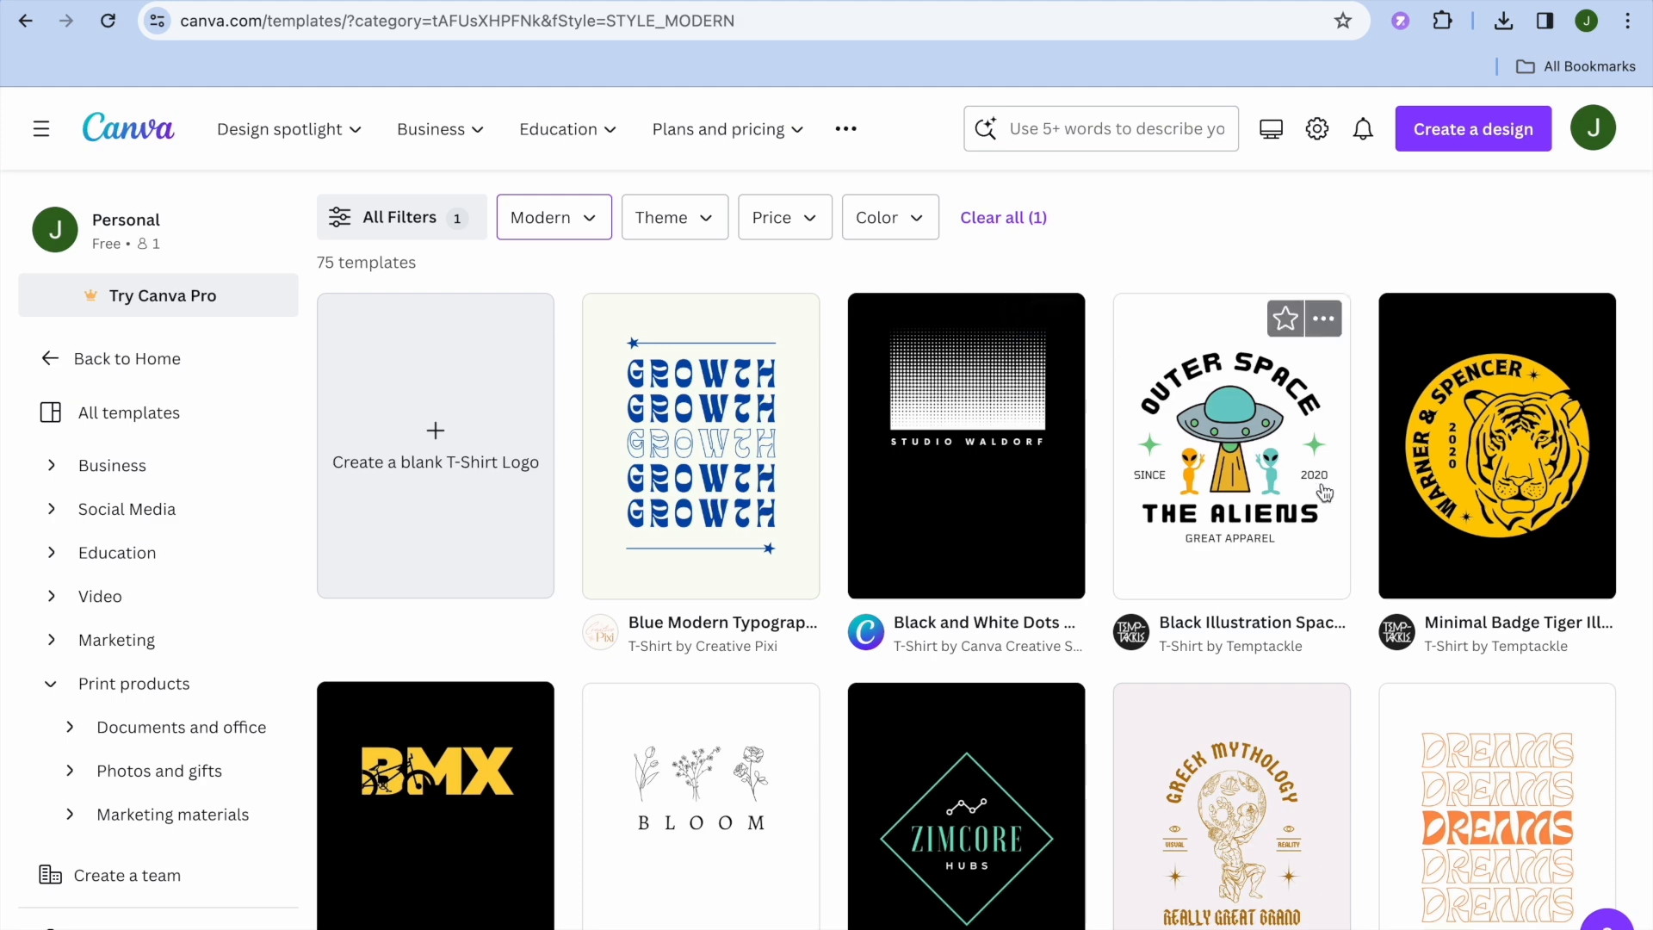
click(1203, 458)
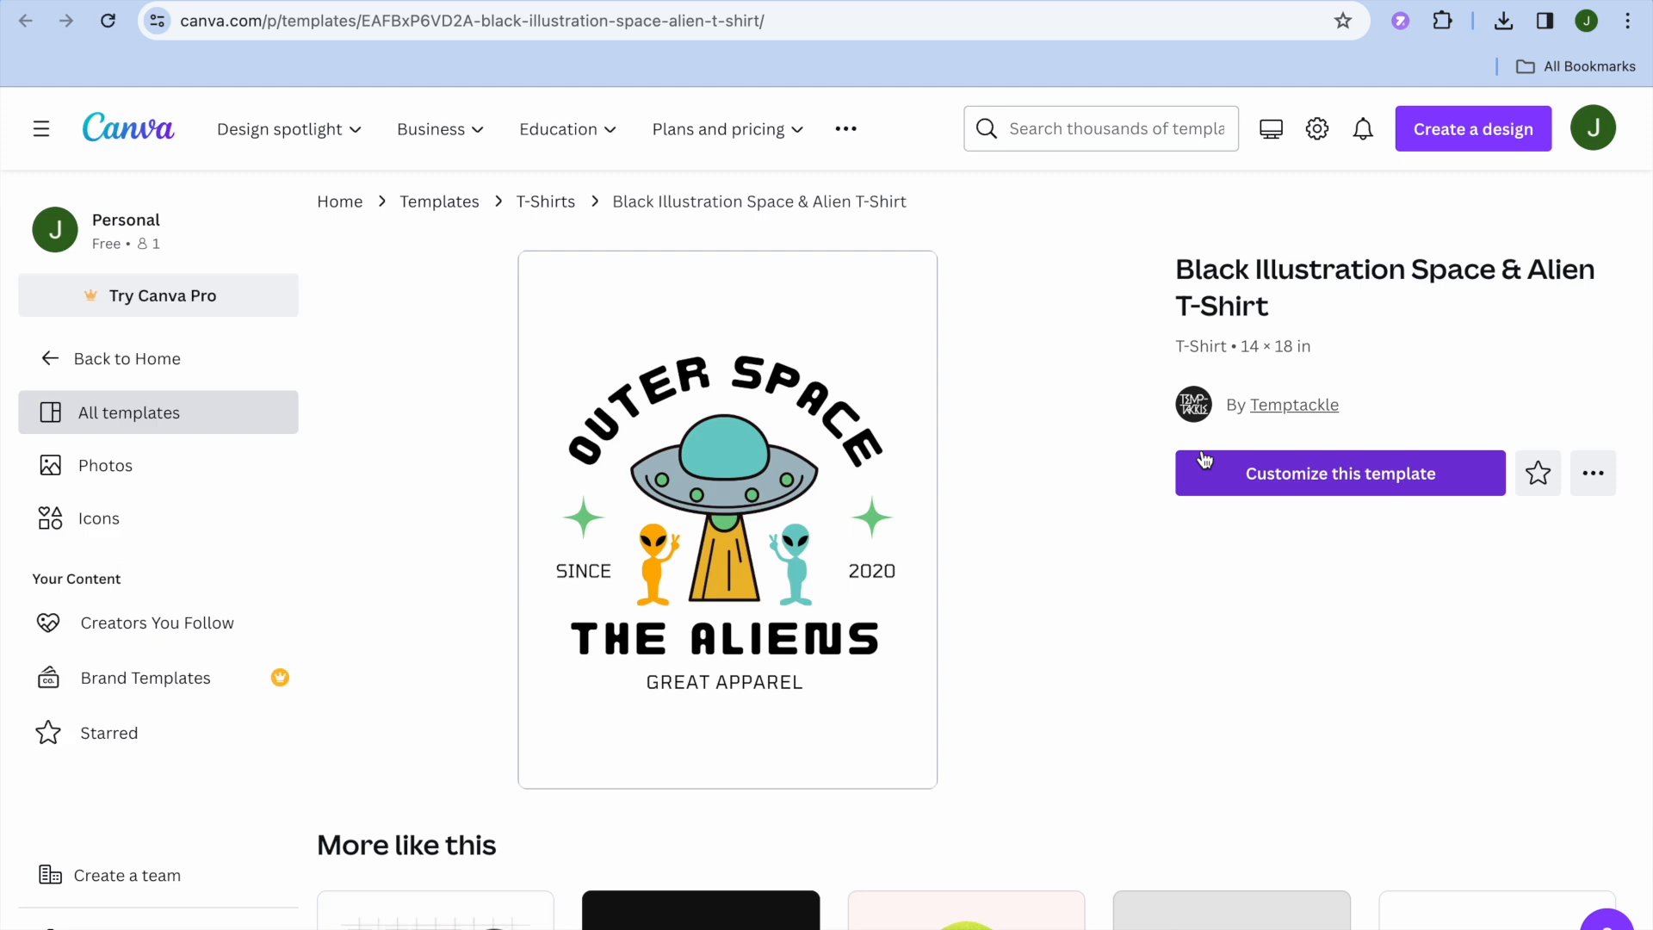
click(1238, 480)
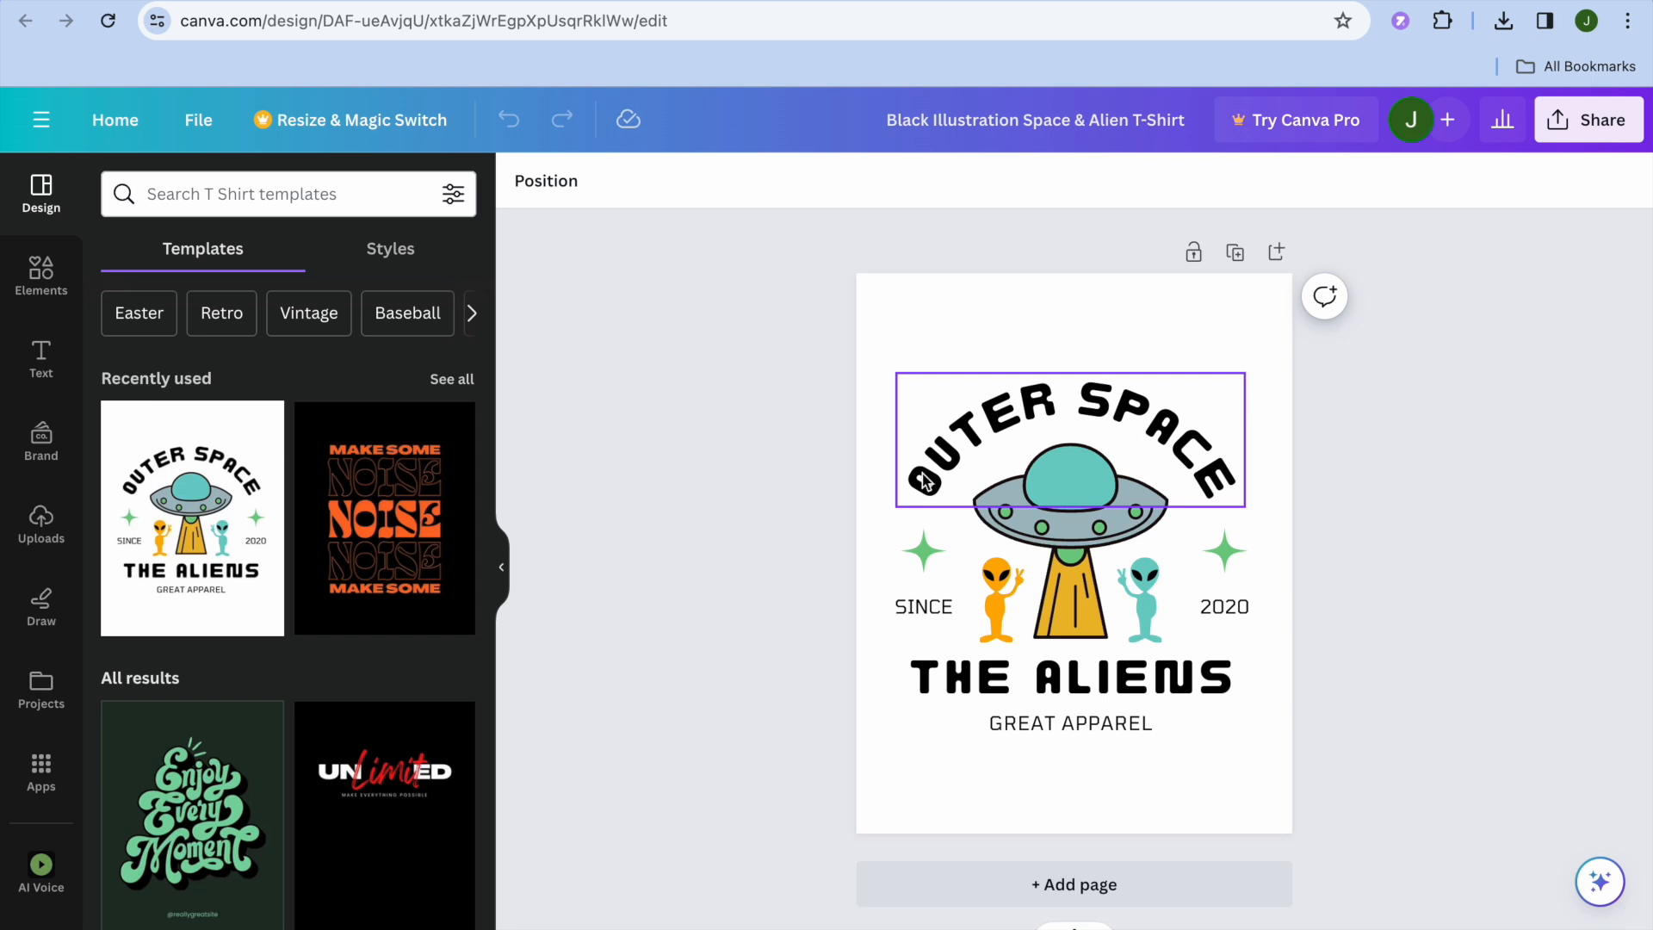
Replace the curved OUTER SPACE heading with SIMPLE ANSWERS.
click(975, 439)
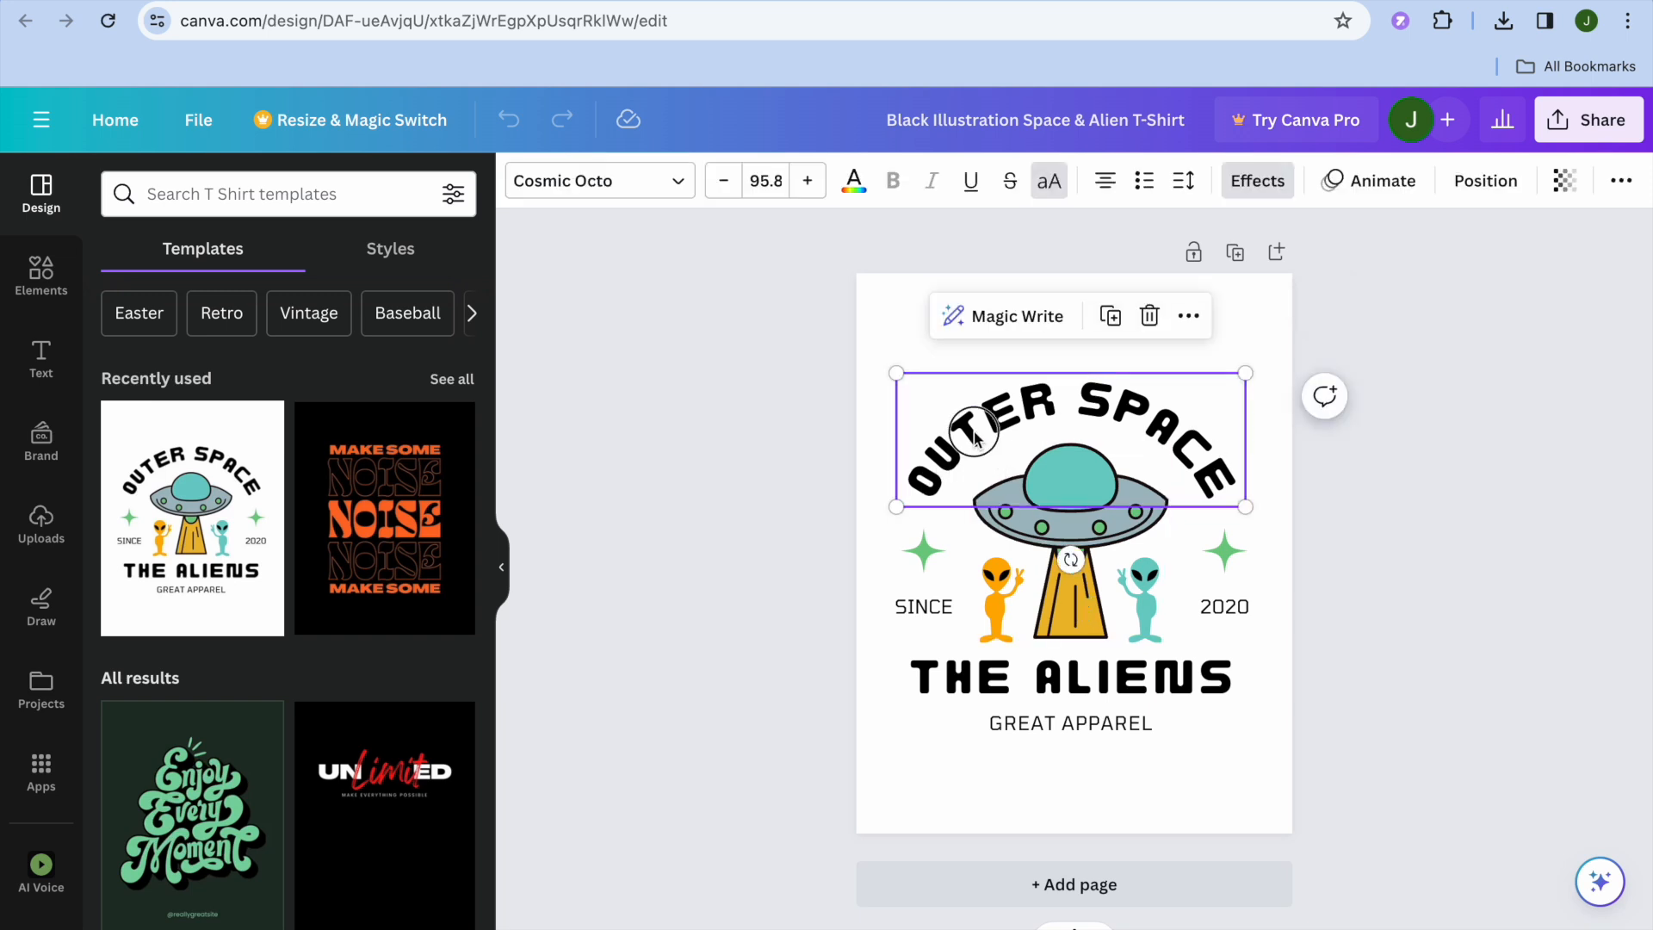
click(974, 435)
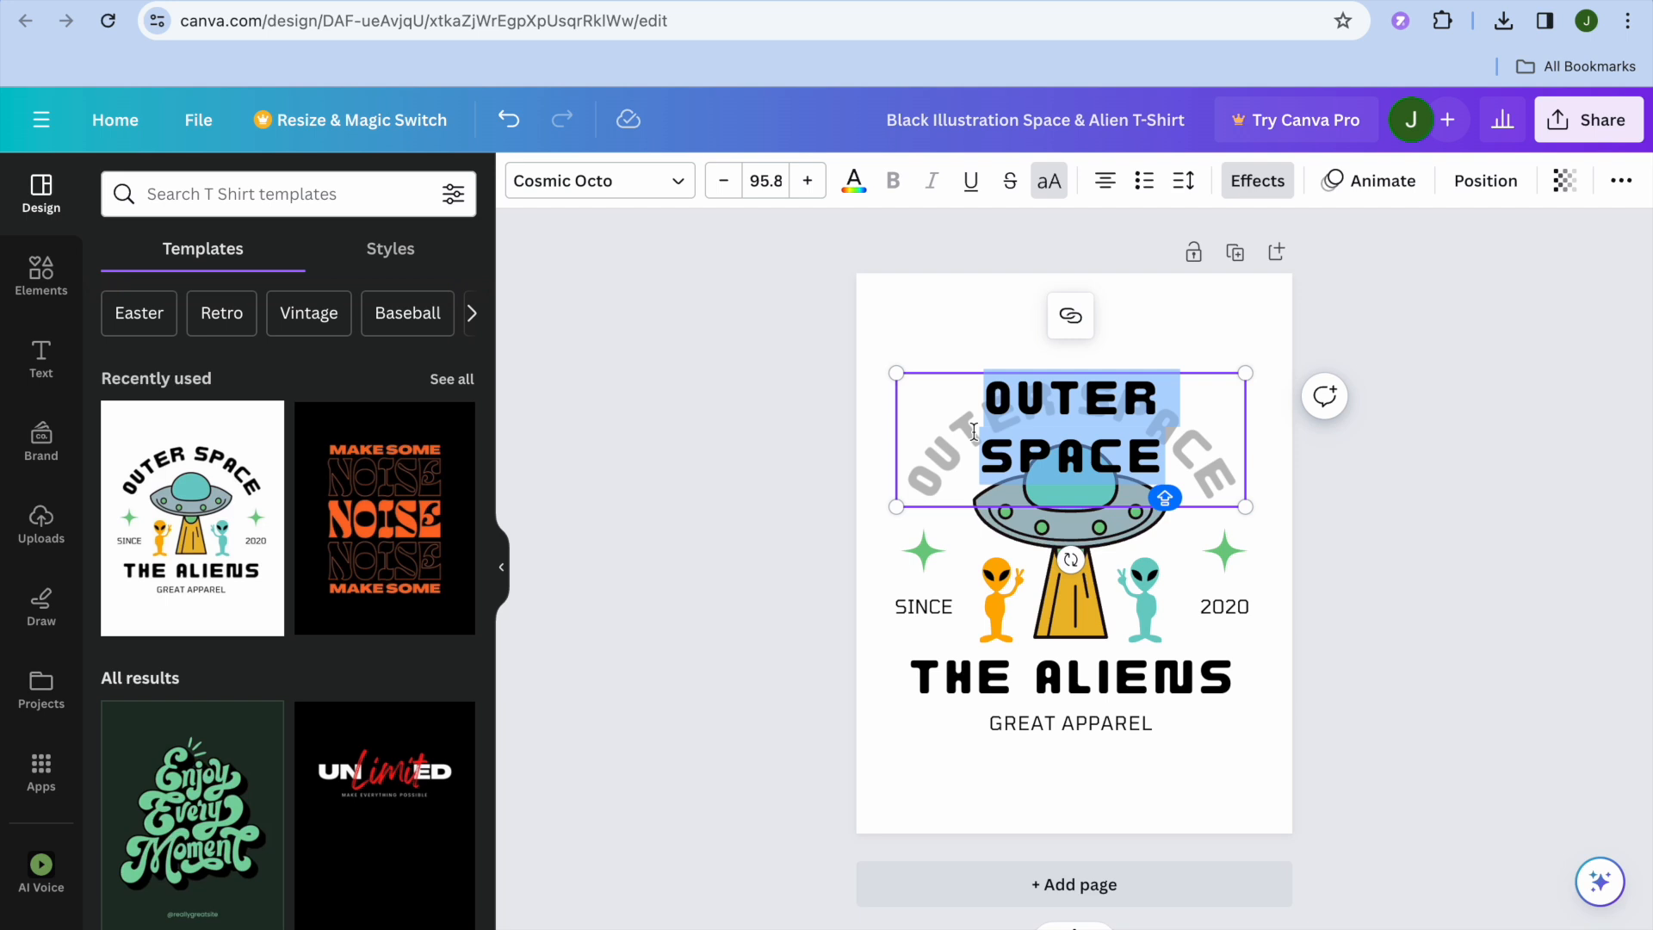
text(SIMPL)
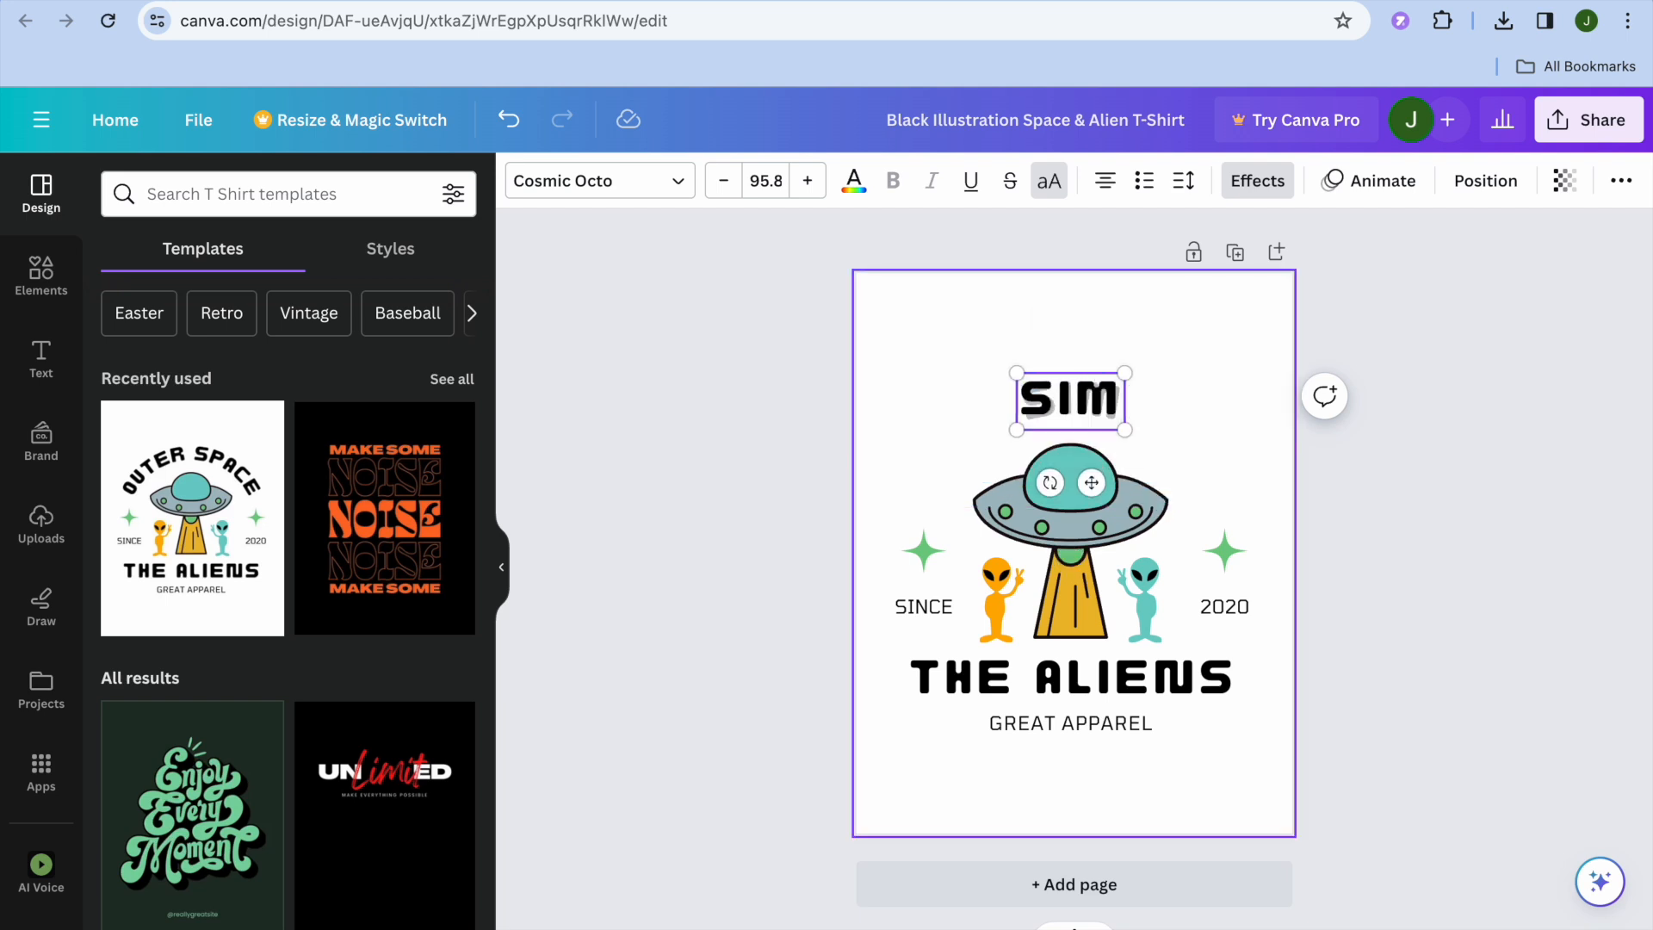
text(A)
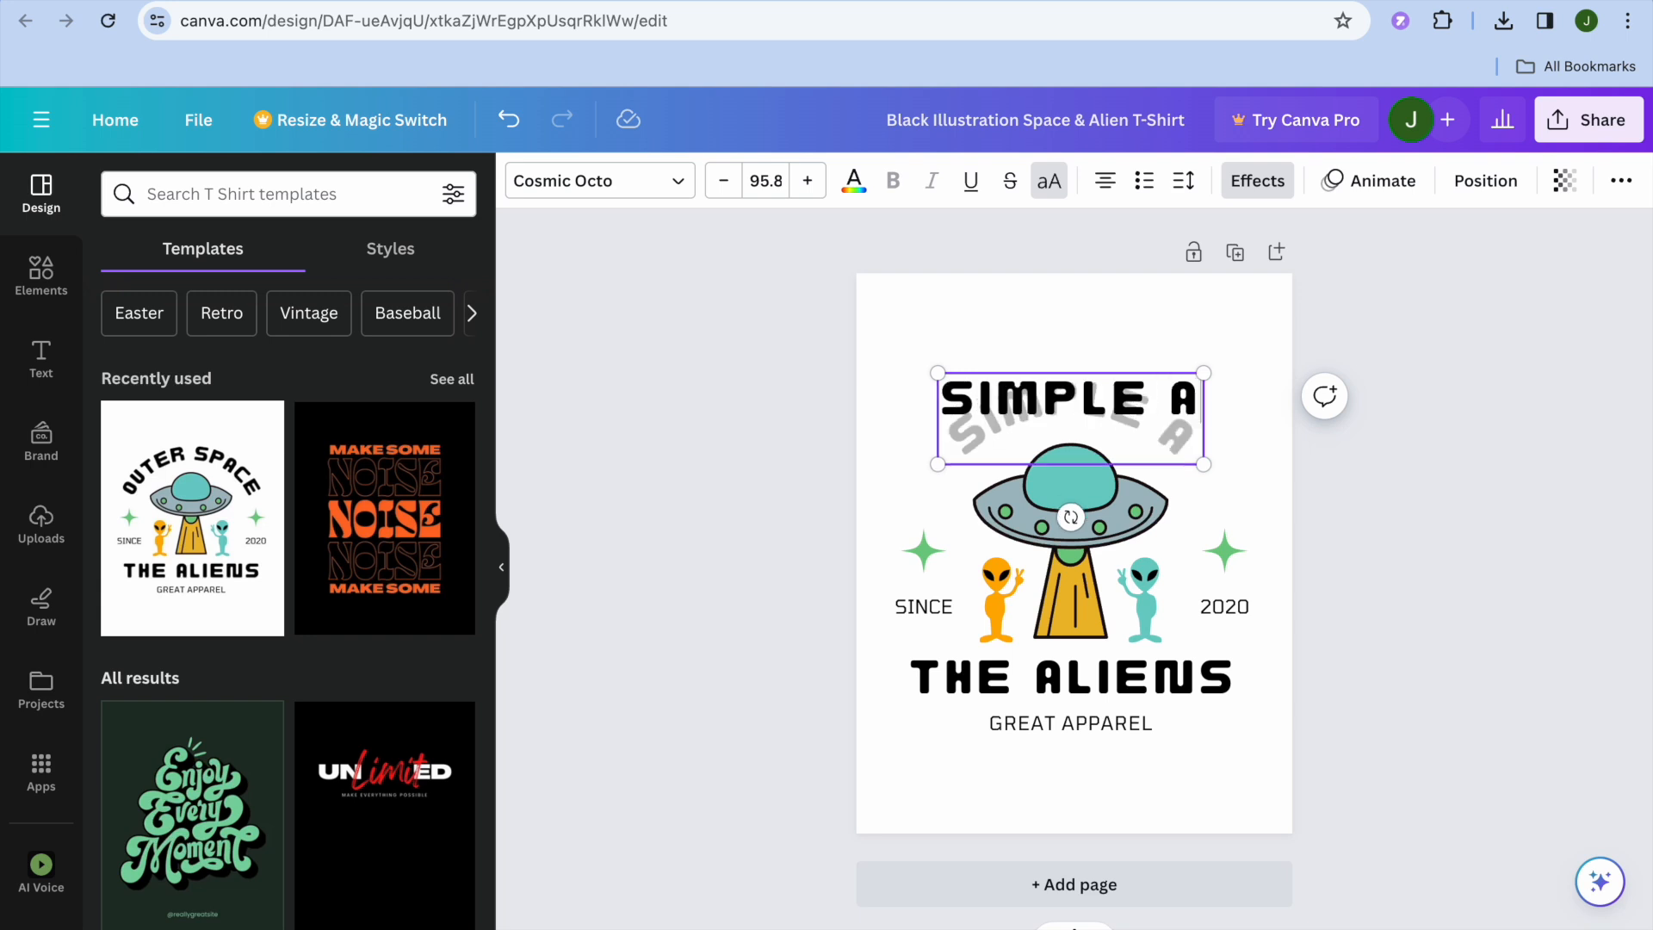
text(NSWERS)
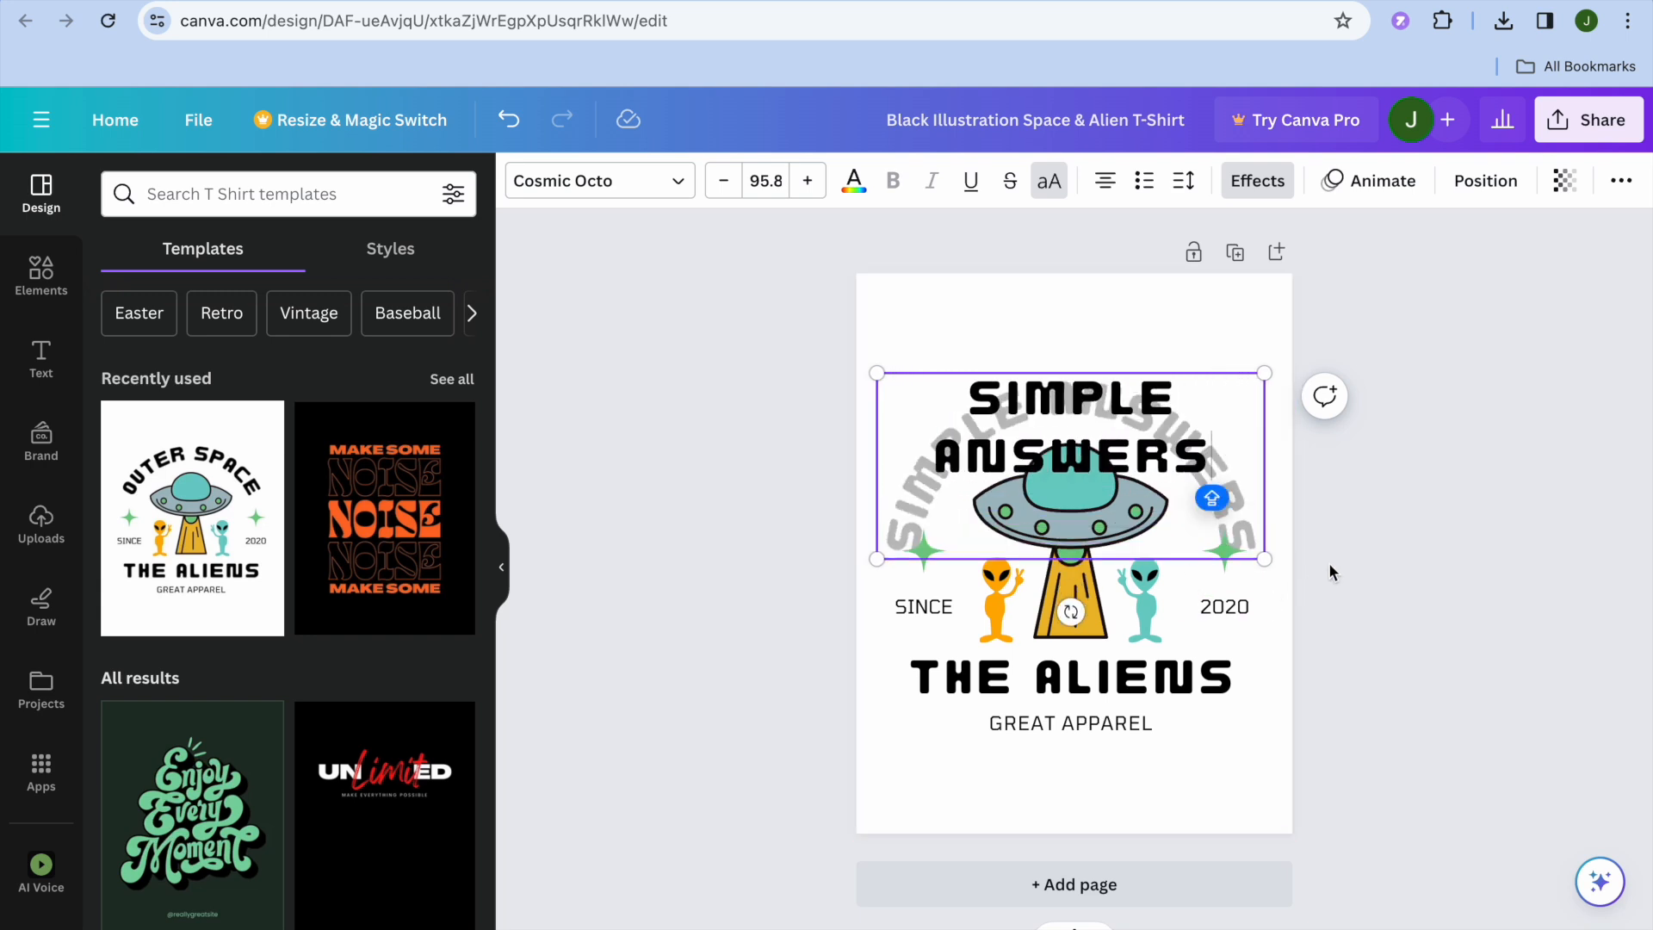
click(1224, 767)
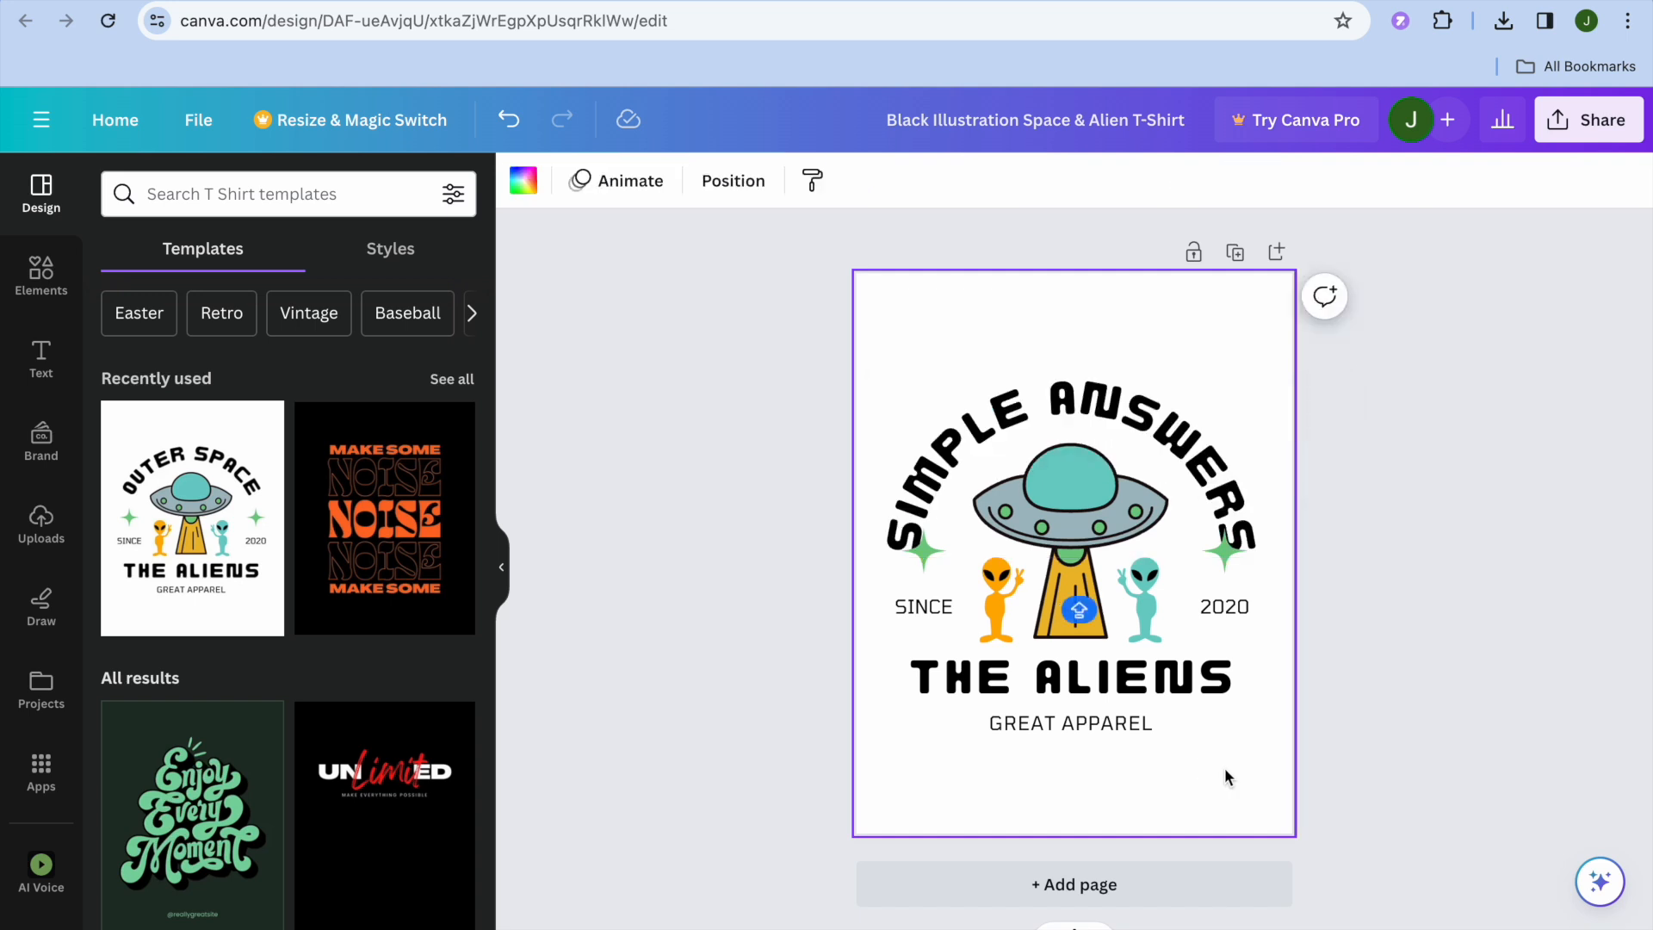
Move the curved SIMPLE ANSWERS heading slightly up, clear of the green stars.
click(1106, 403)
drag(1106, 403, 1106, 380)
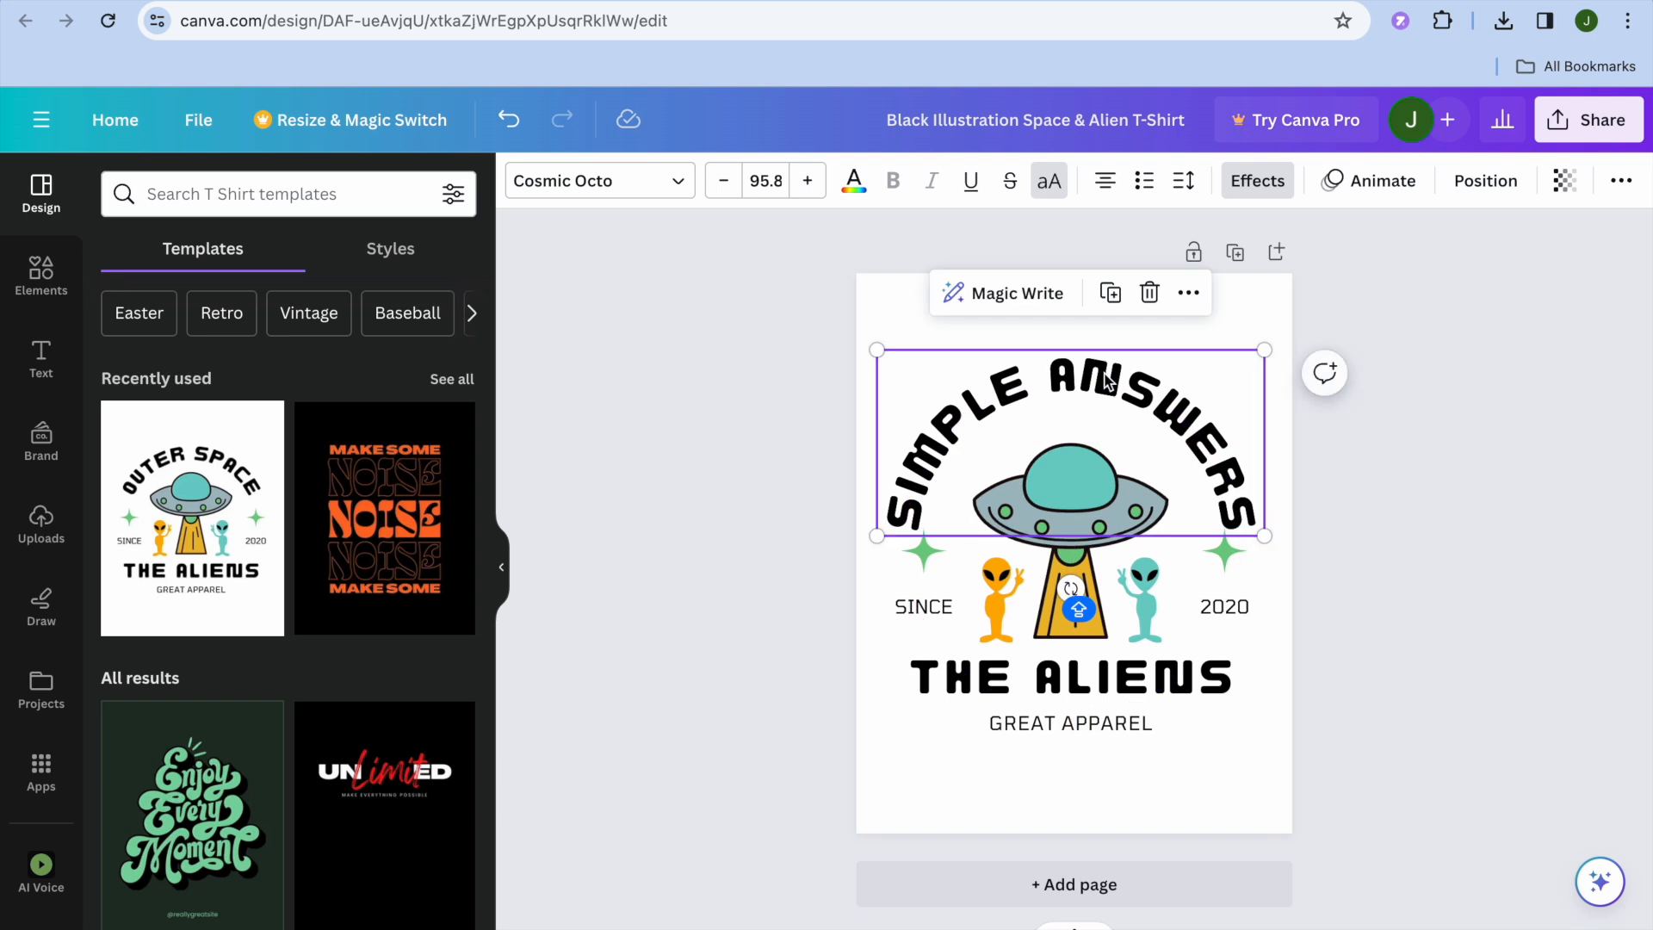
click(1413, 424)
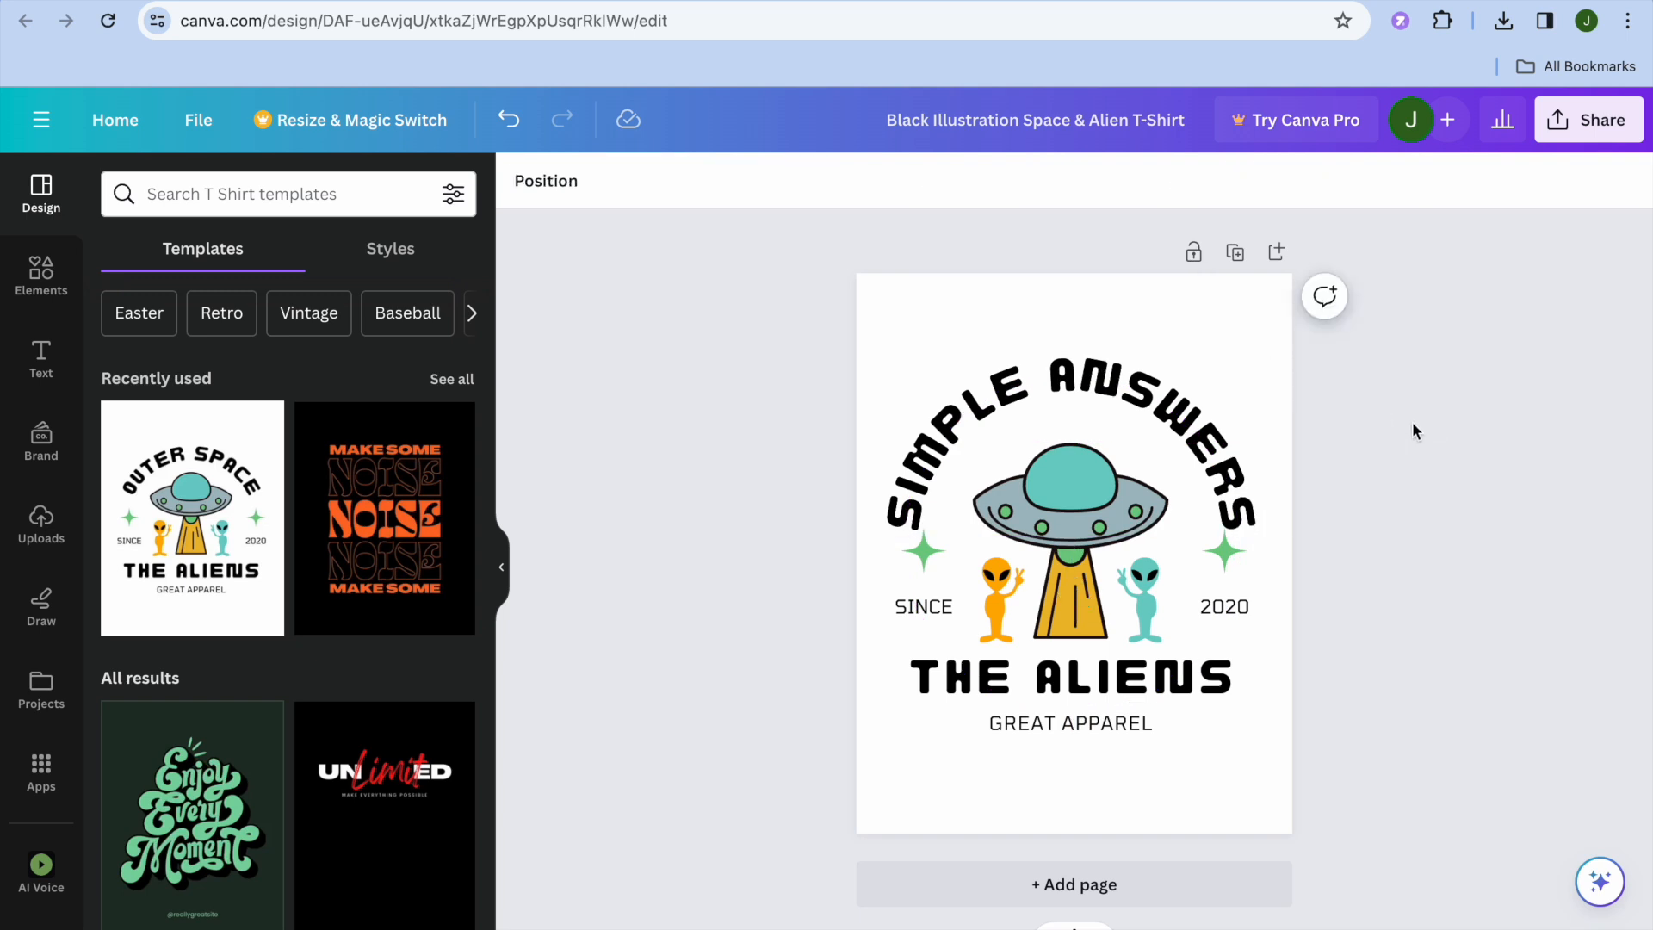
Download the finished T-shirt design as a PNG file.
click(1562, 129)
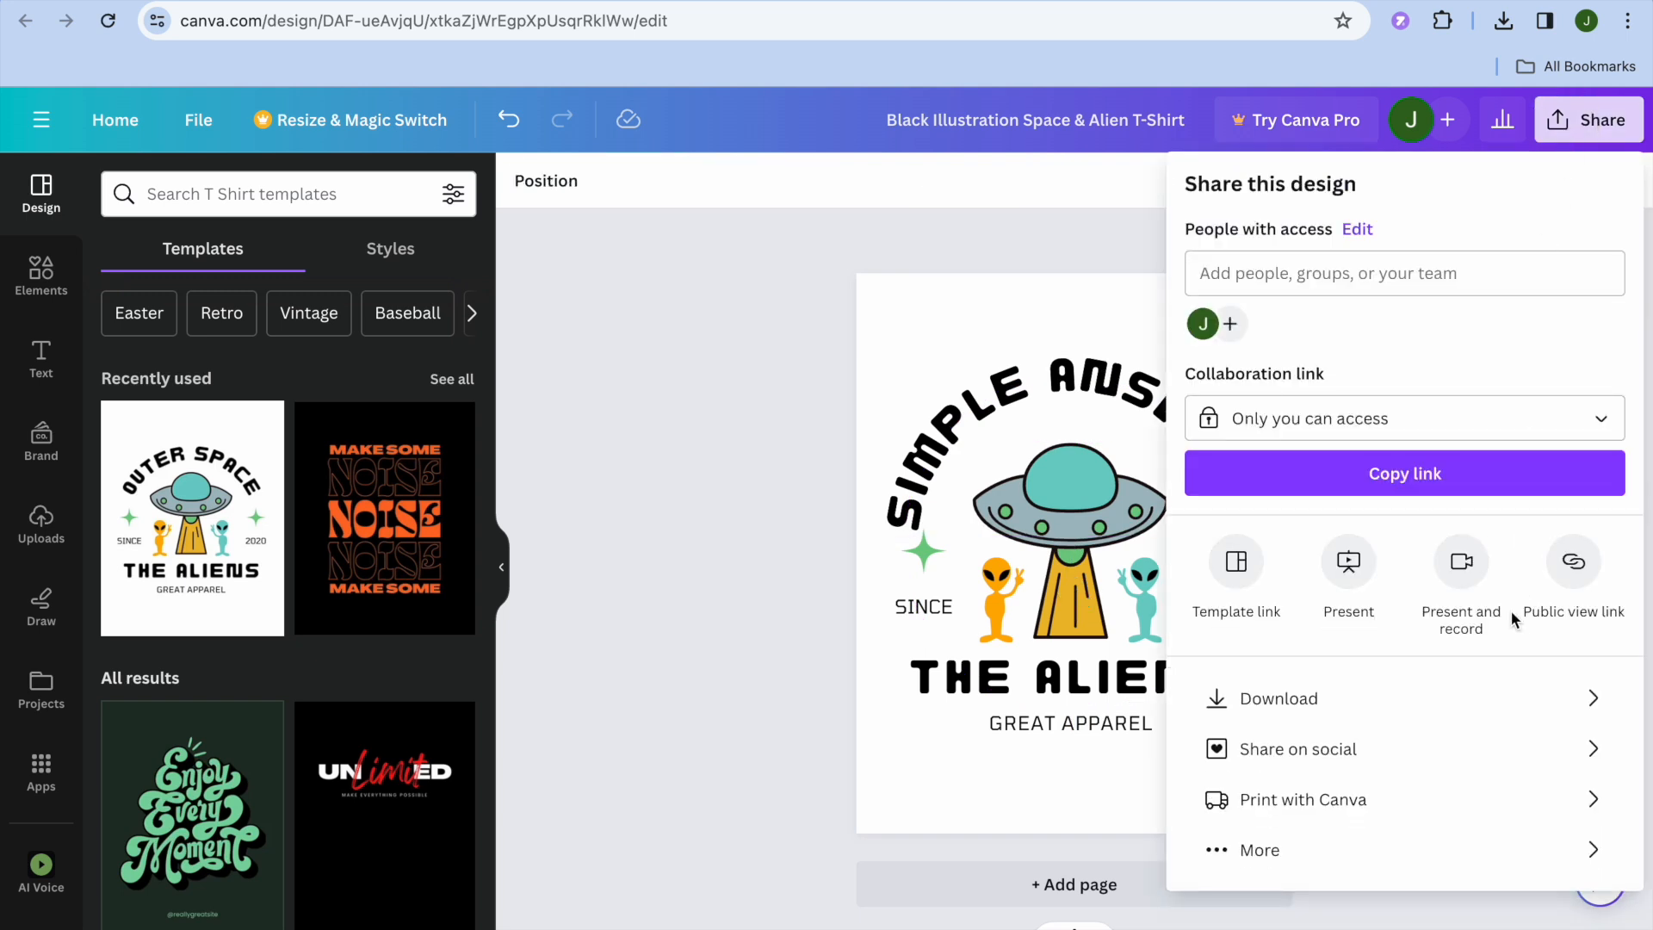
click(1417, 715)
click(1386, 551)
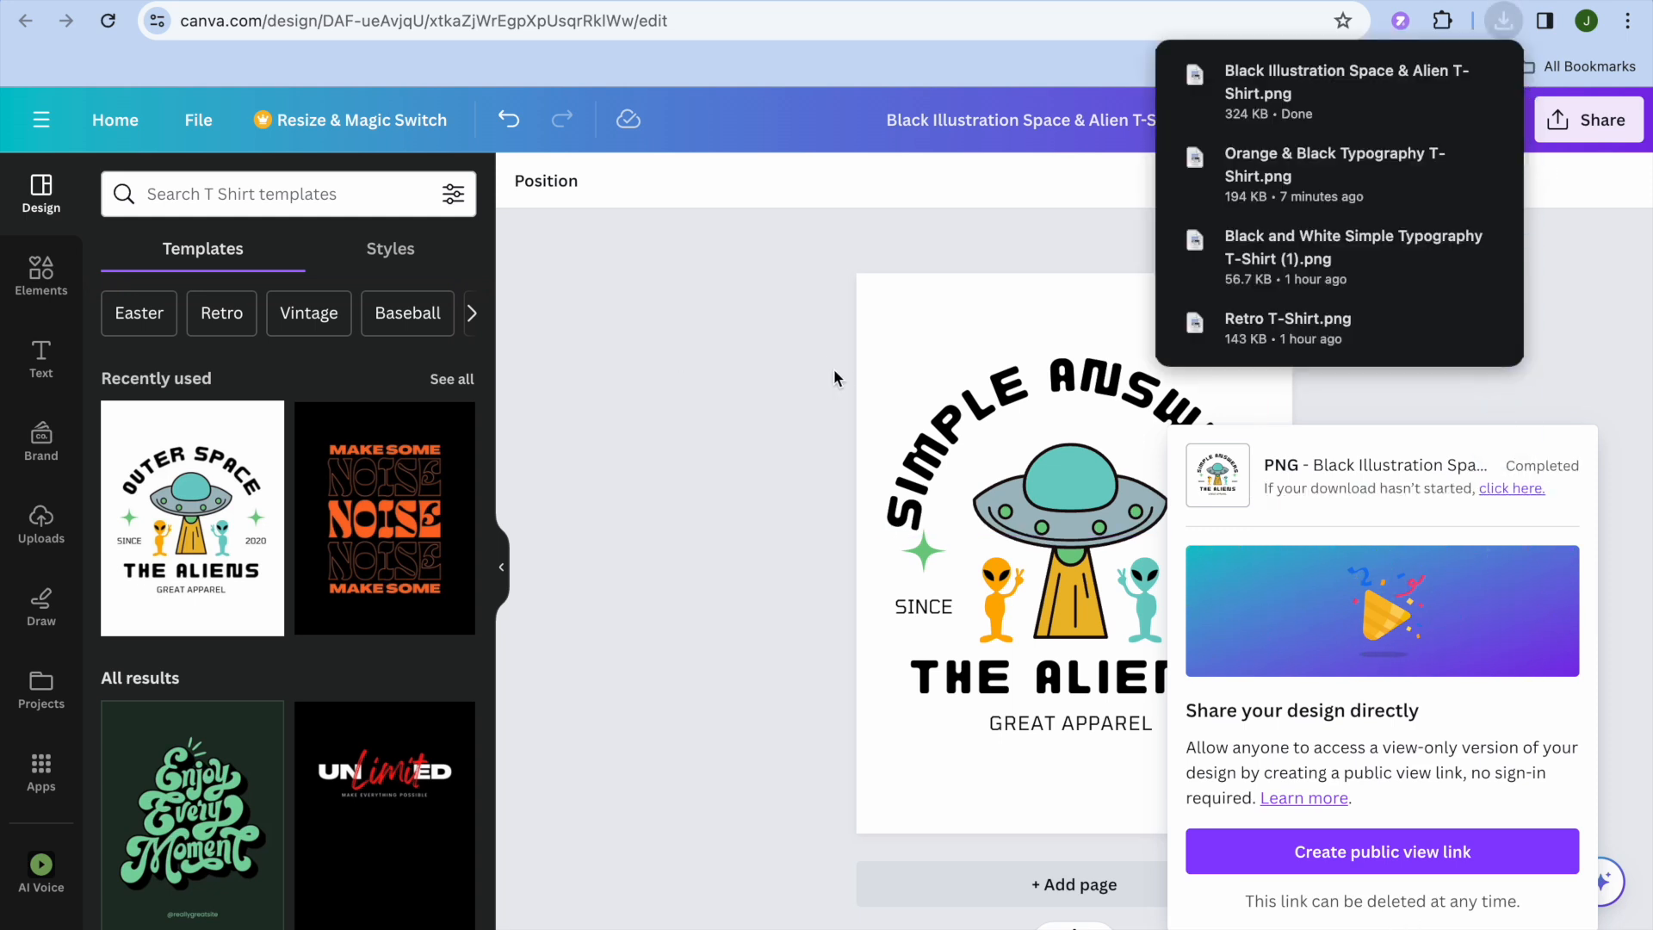
Switch back to Printful, upload Black Illustration Space & Alien T-Shirt.png to the file library and place it on the shirt's front.
click(1158, 1)
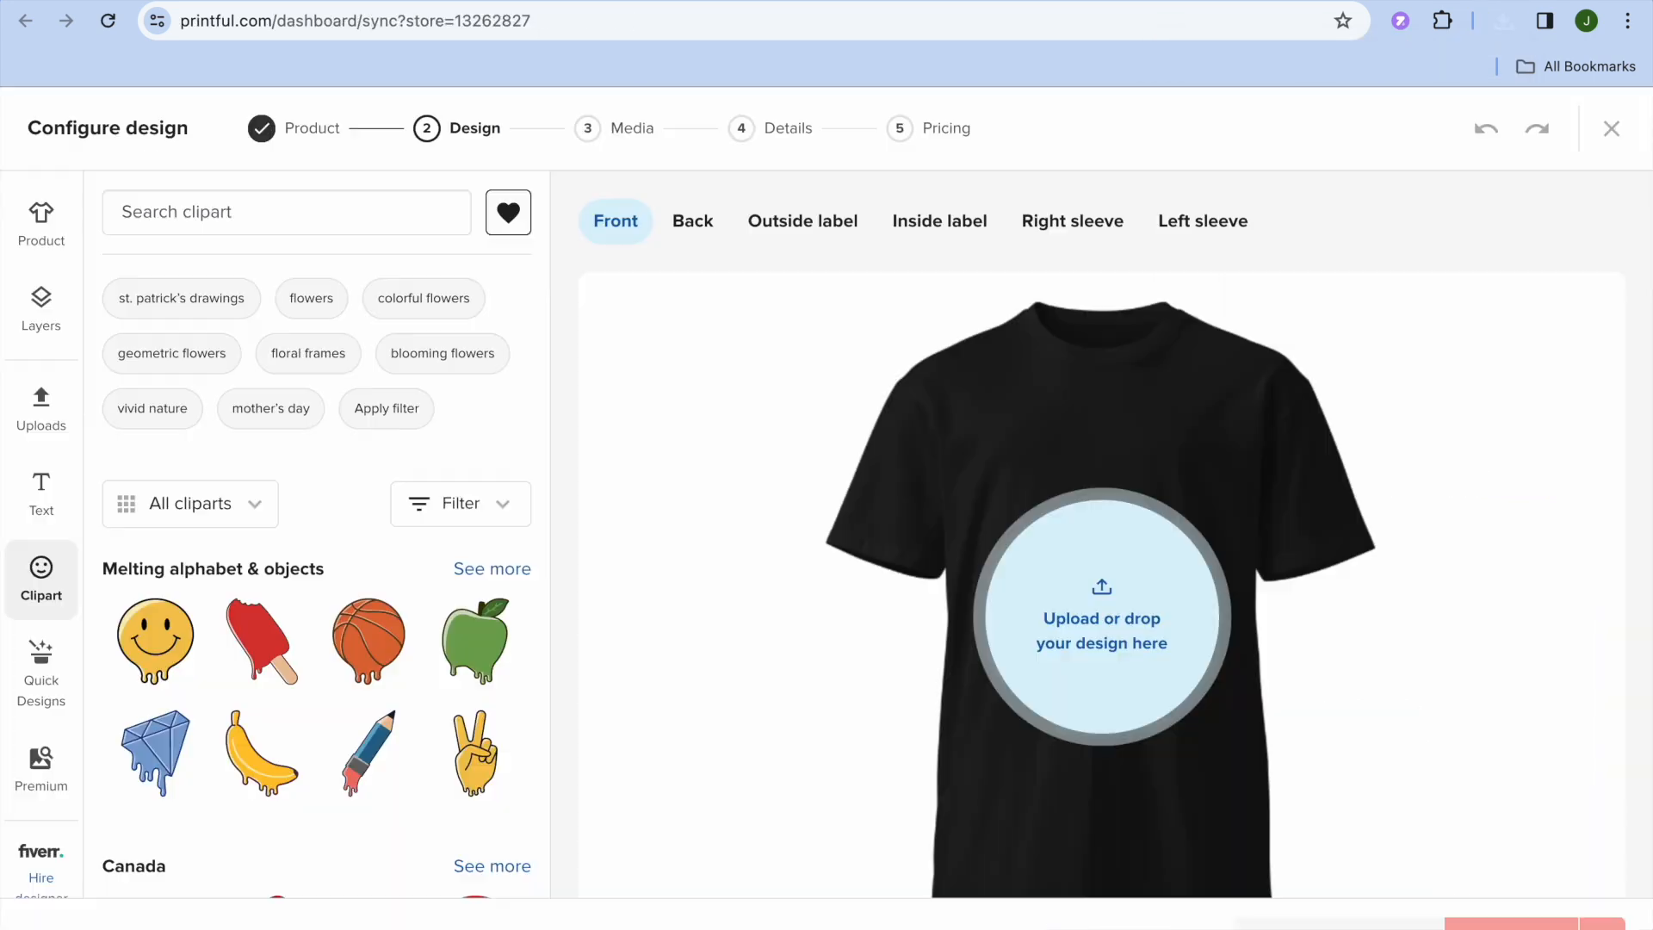
click(52, 421)
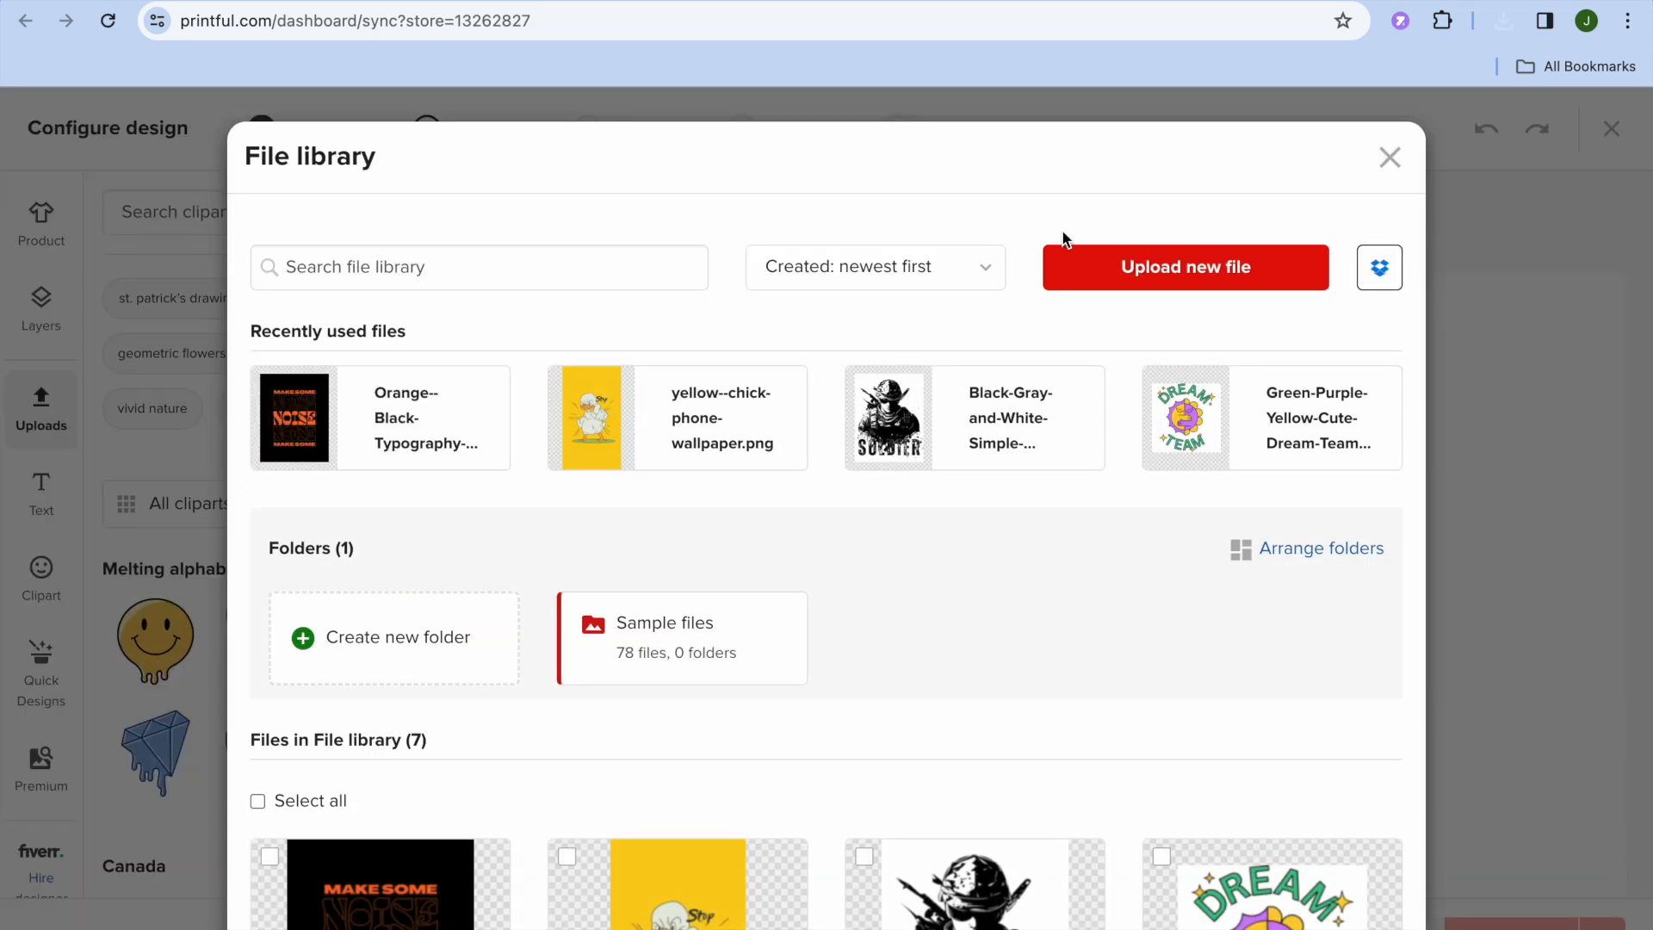
click(1168, 273)
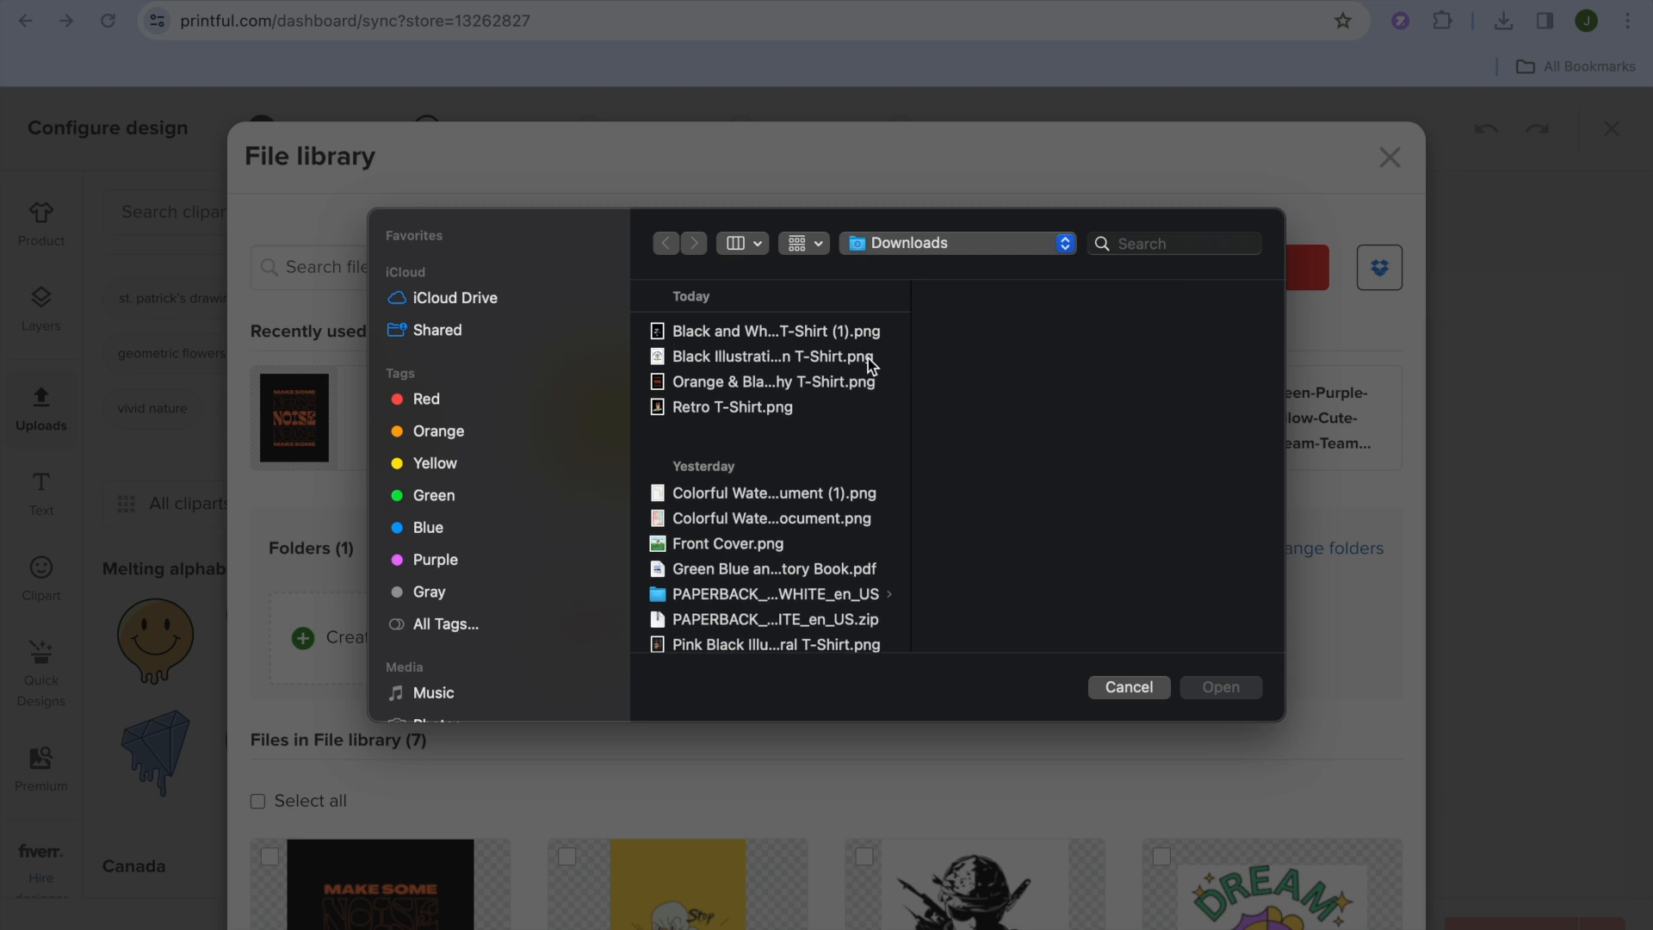
click(864, 393)
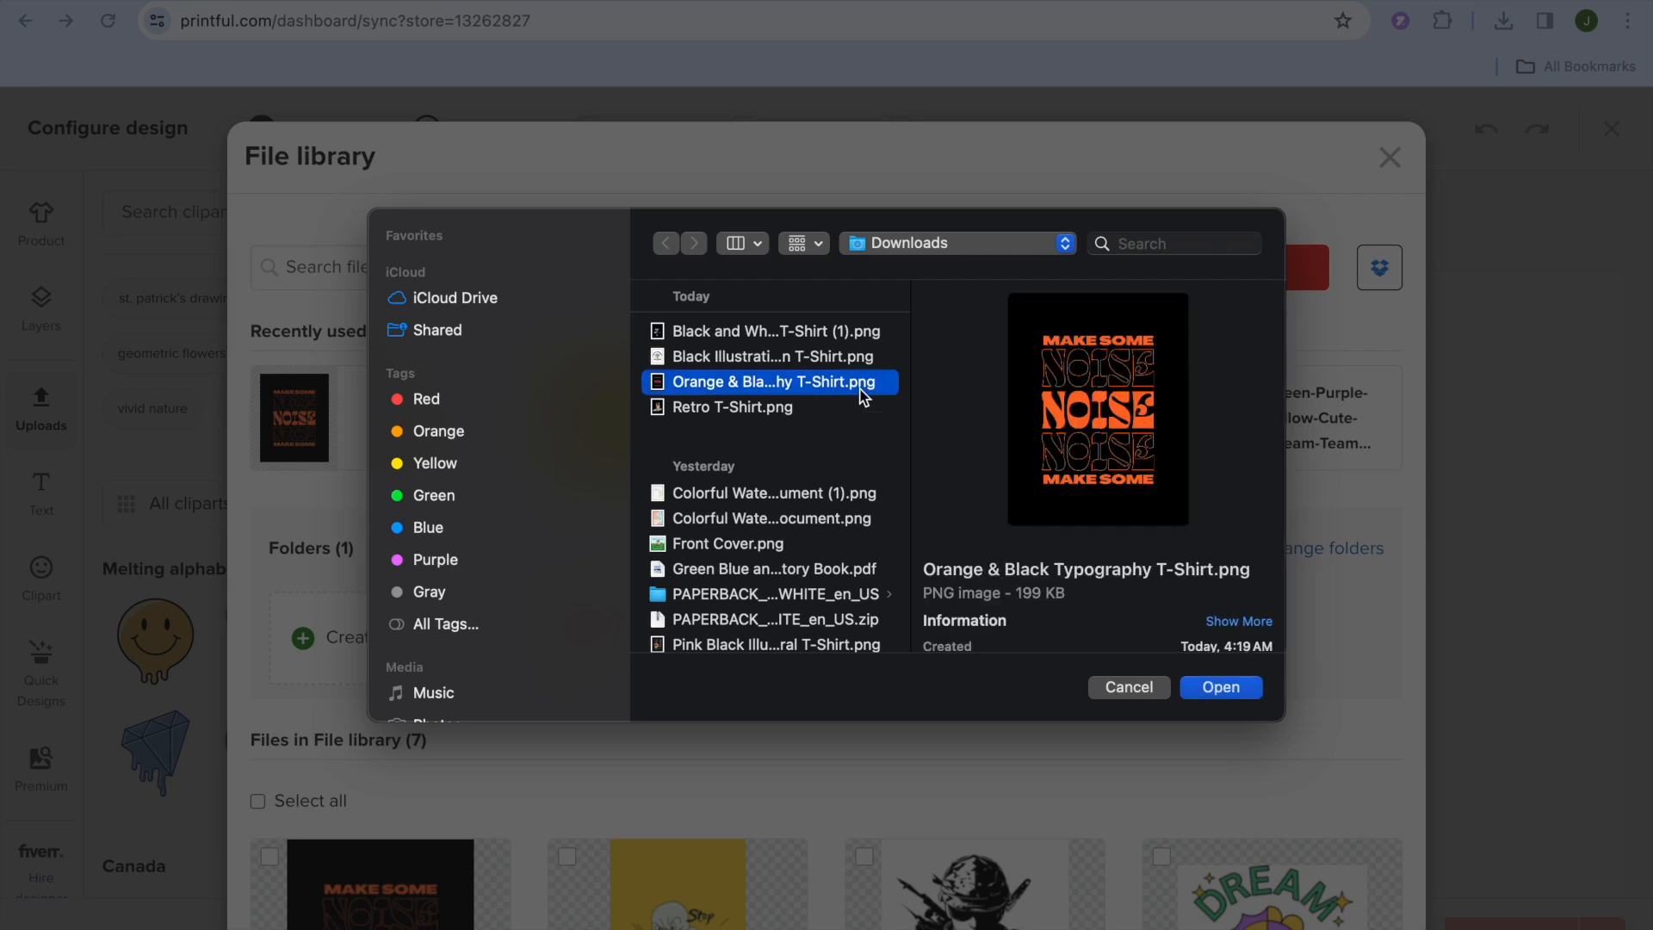
click(822, 409)
click(821, 340)
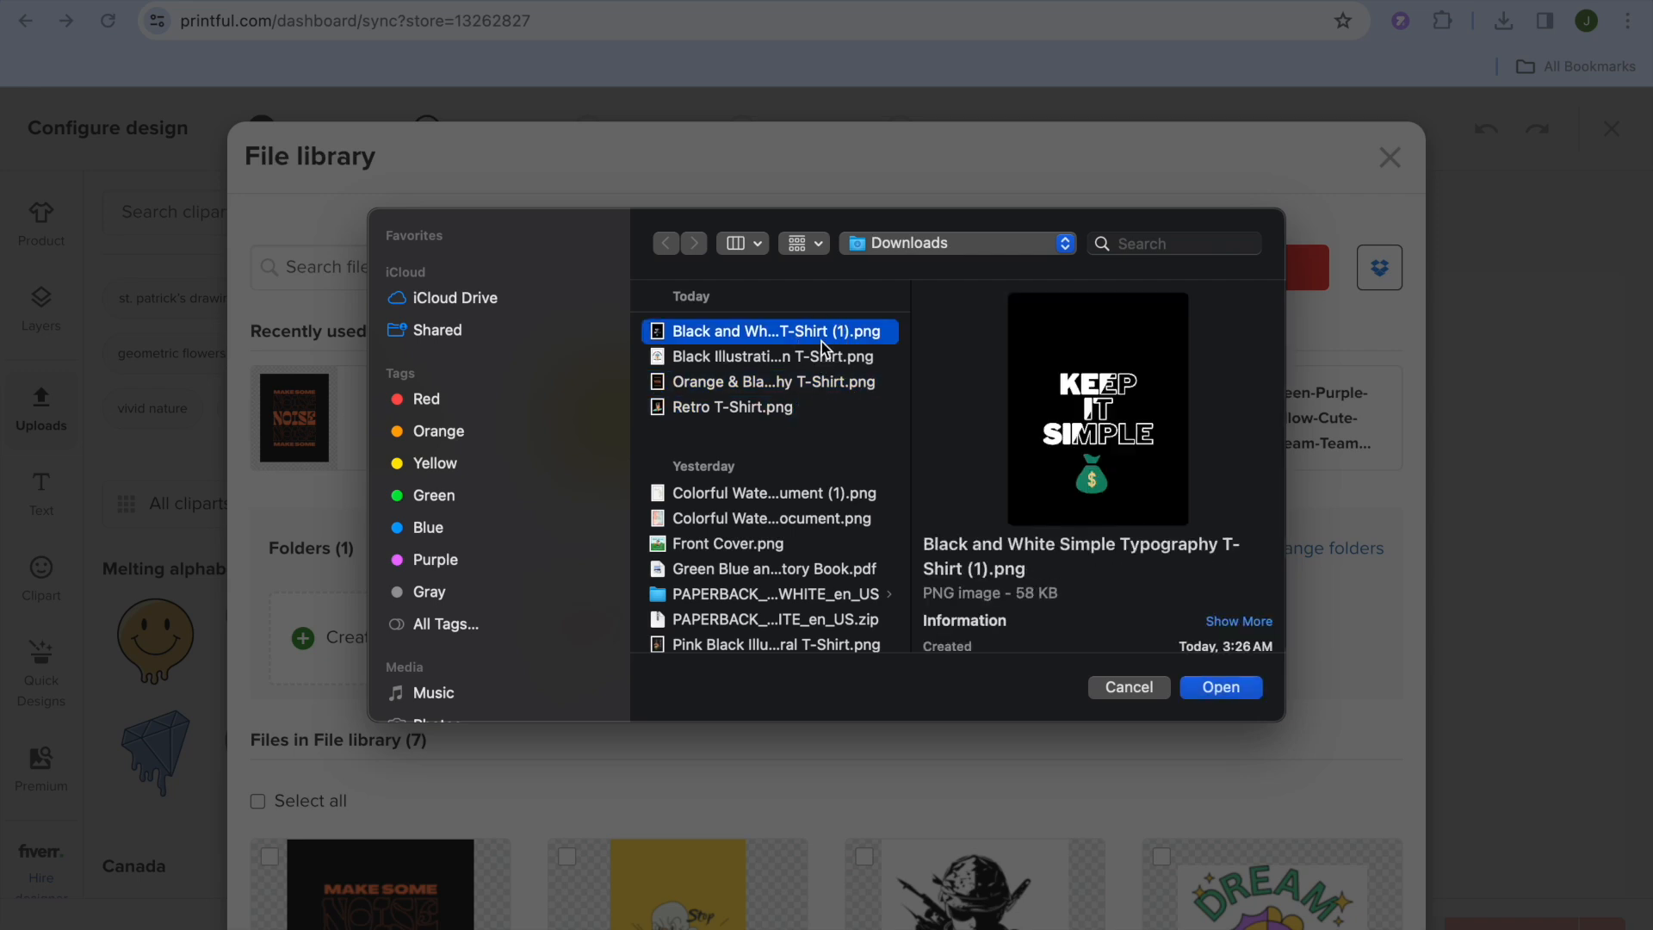
click(817, 358)
click(1224, 688)
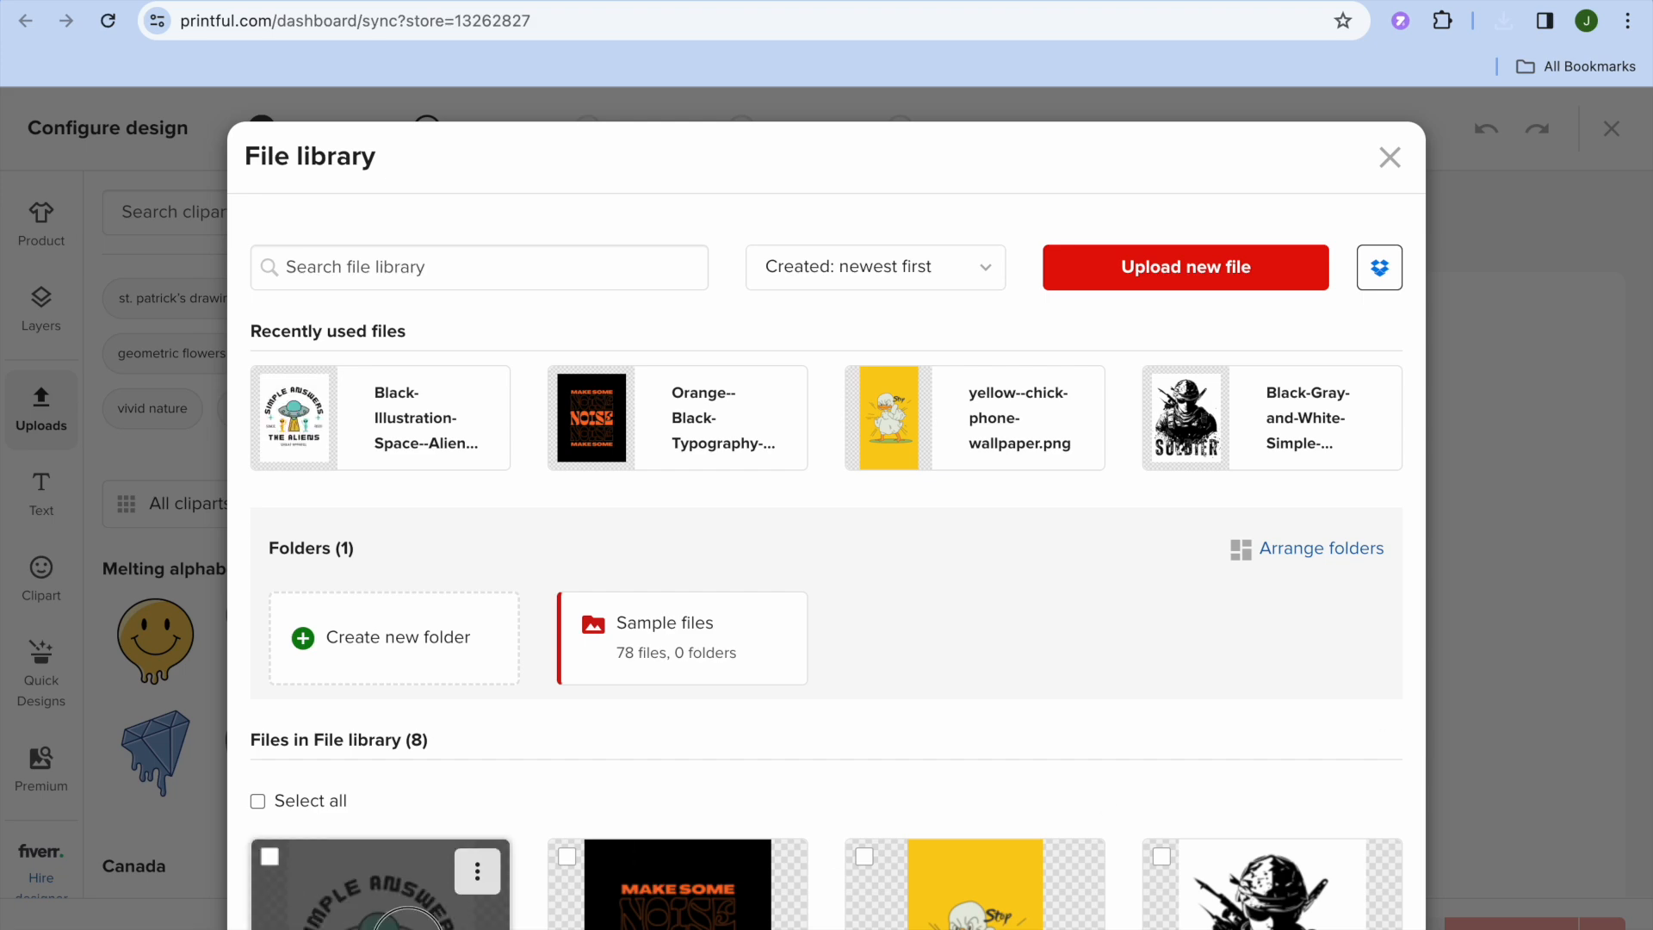
click(396, 923)
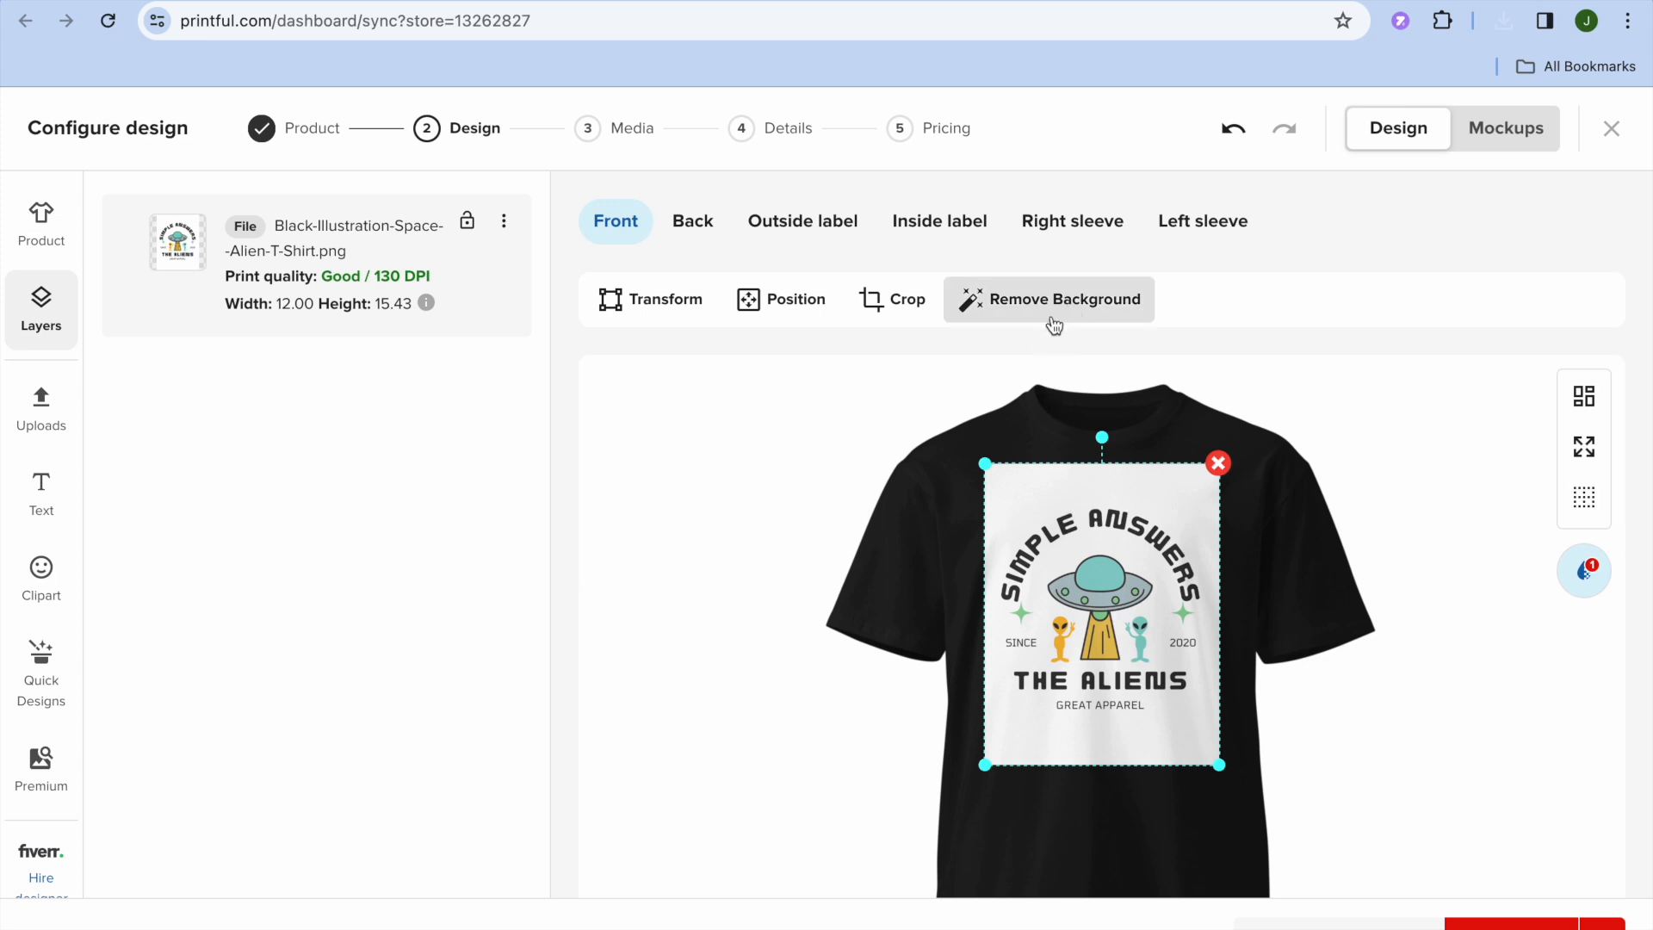
Apply the Inside label 1.1 template to the shirt's inside label and place Black-Illustration-Space--Alien-T-Shirt.png in its design area.
click(697, 236)
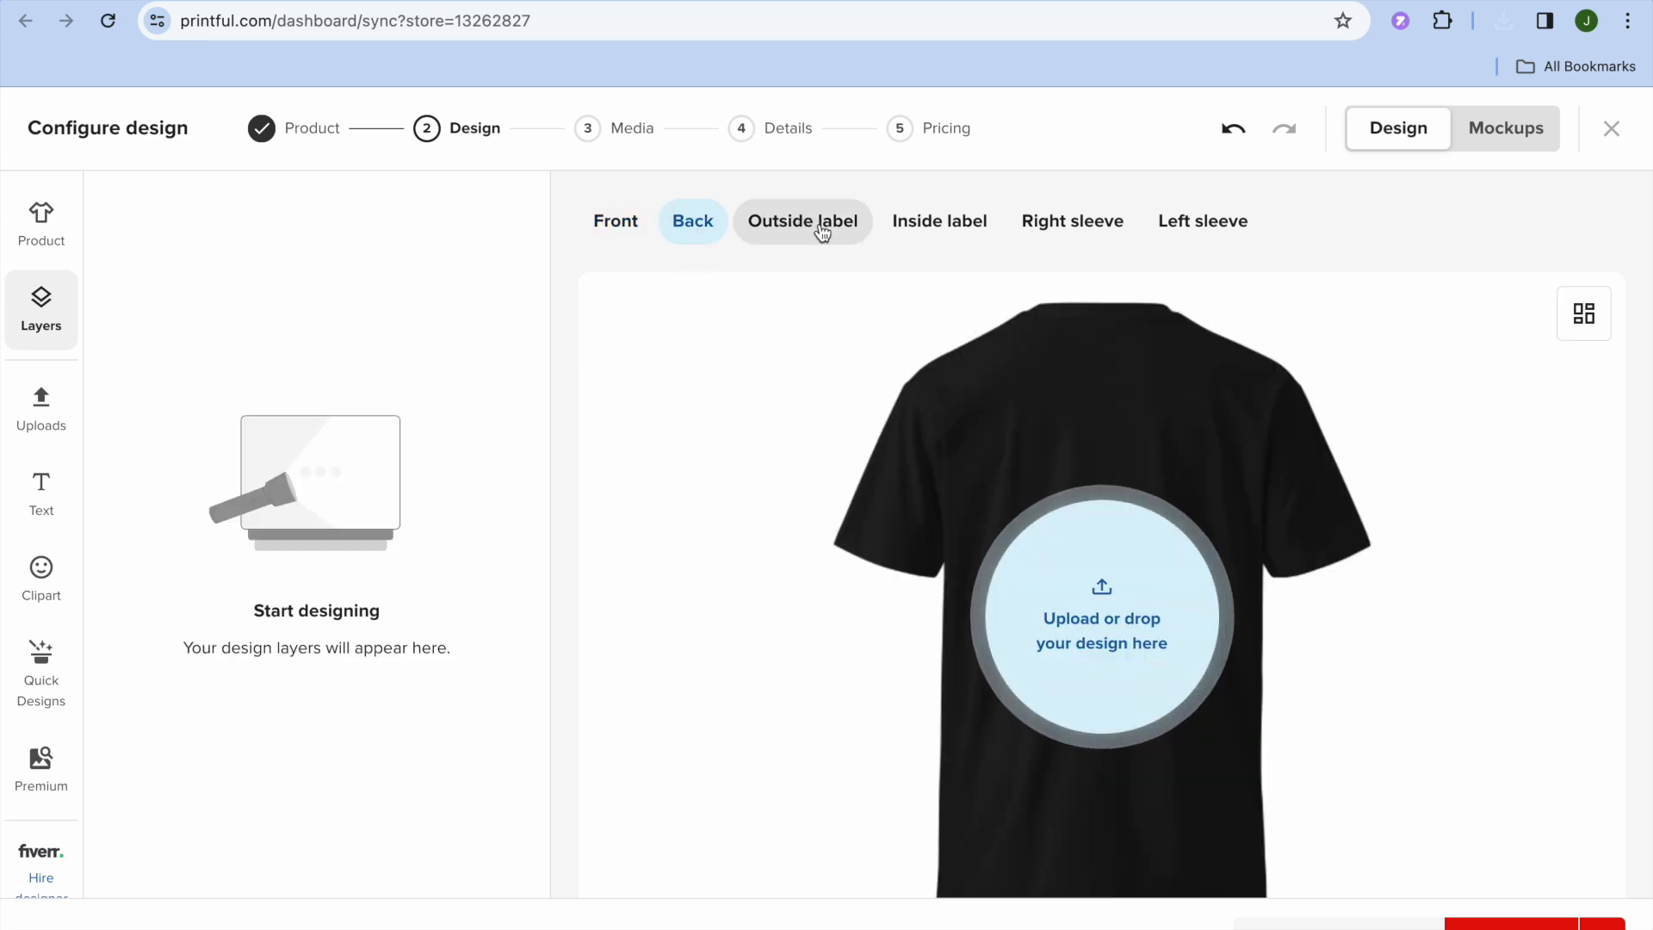
click(818, 230)
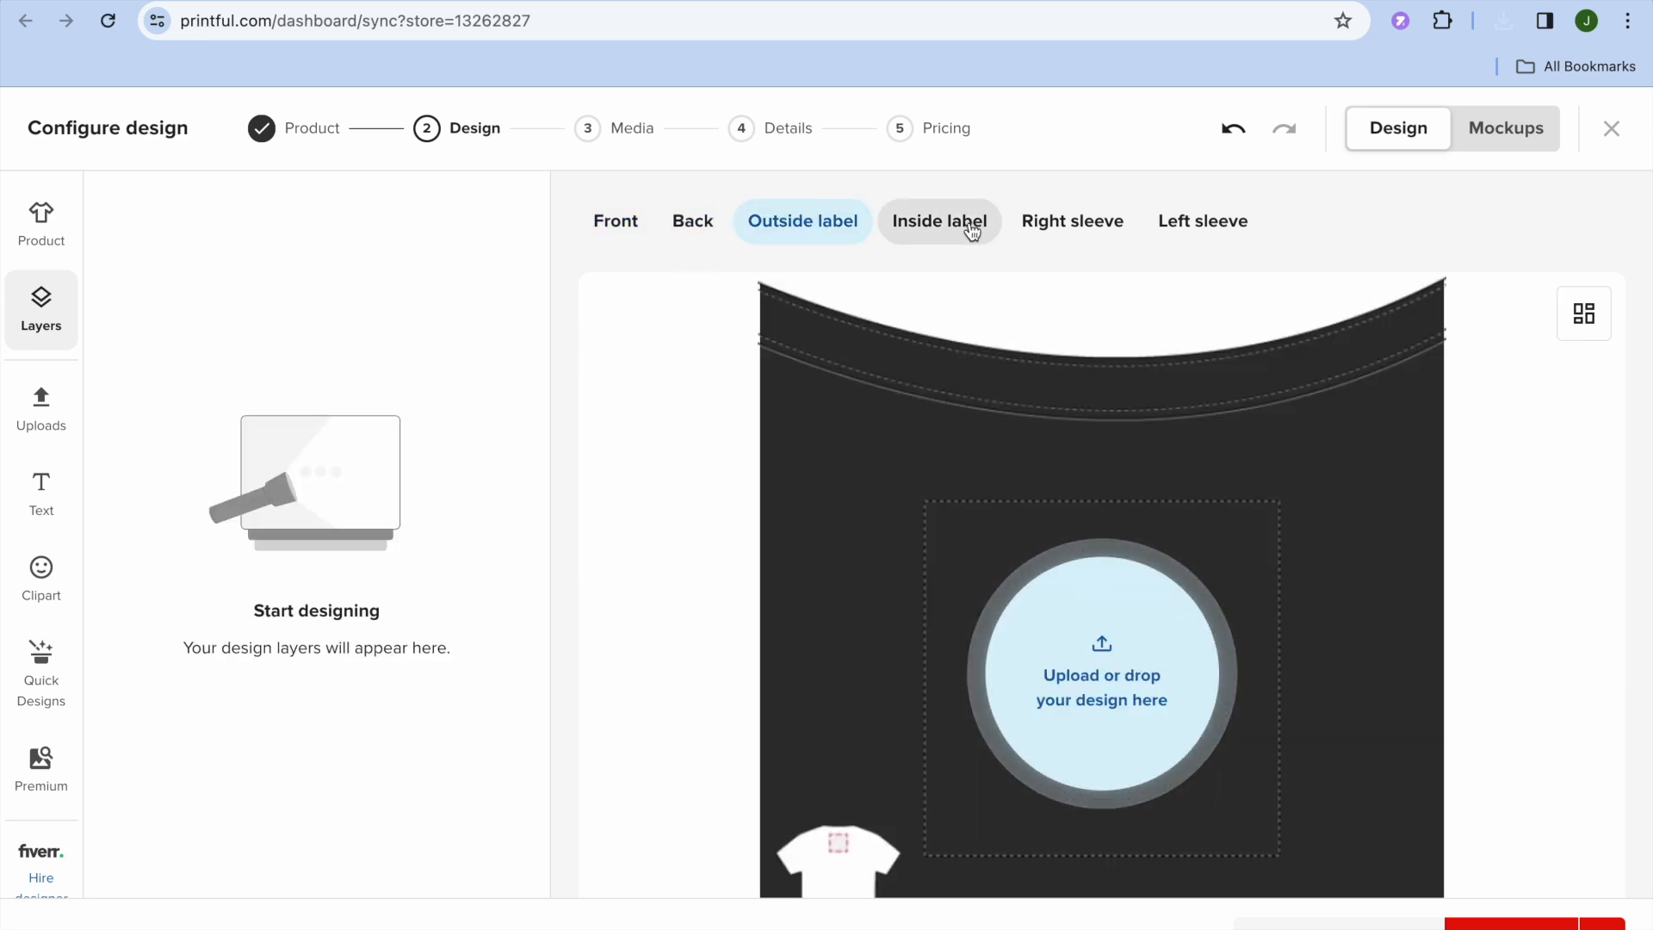
click(972, 230)
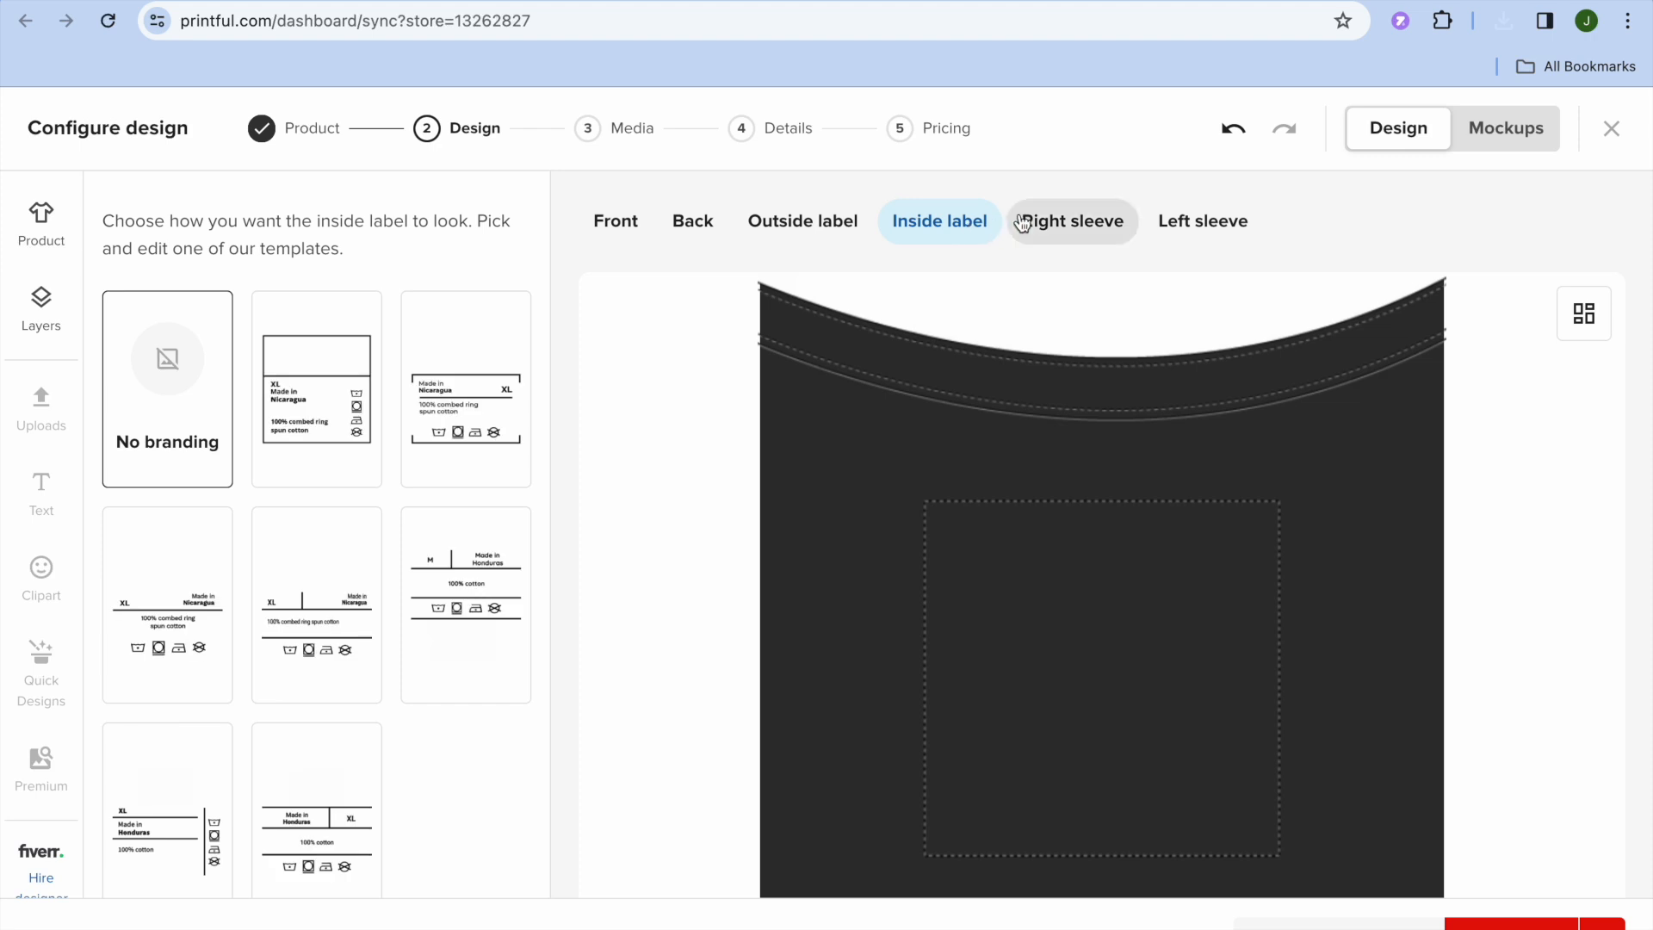
mouse_move(329, 411)
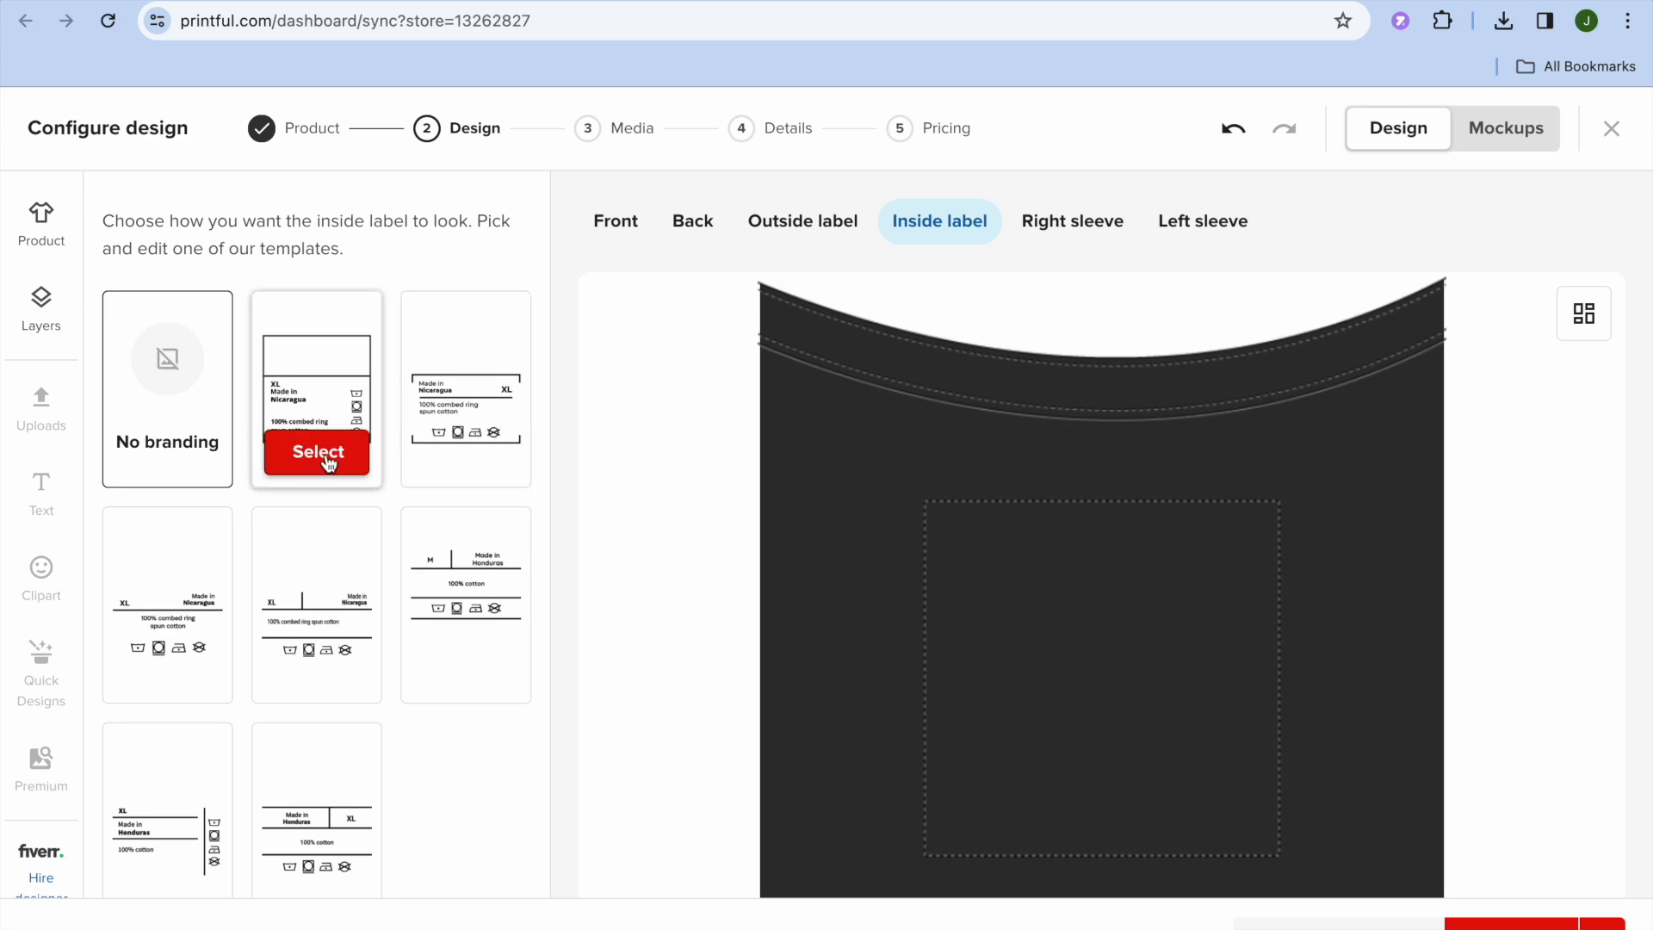
click(327, 456)
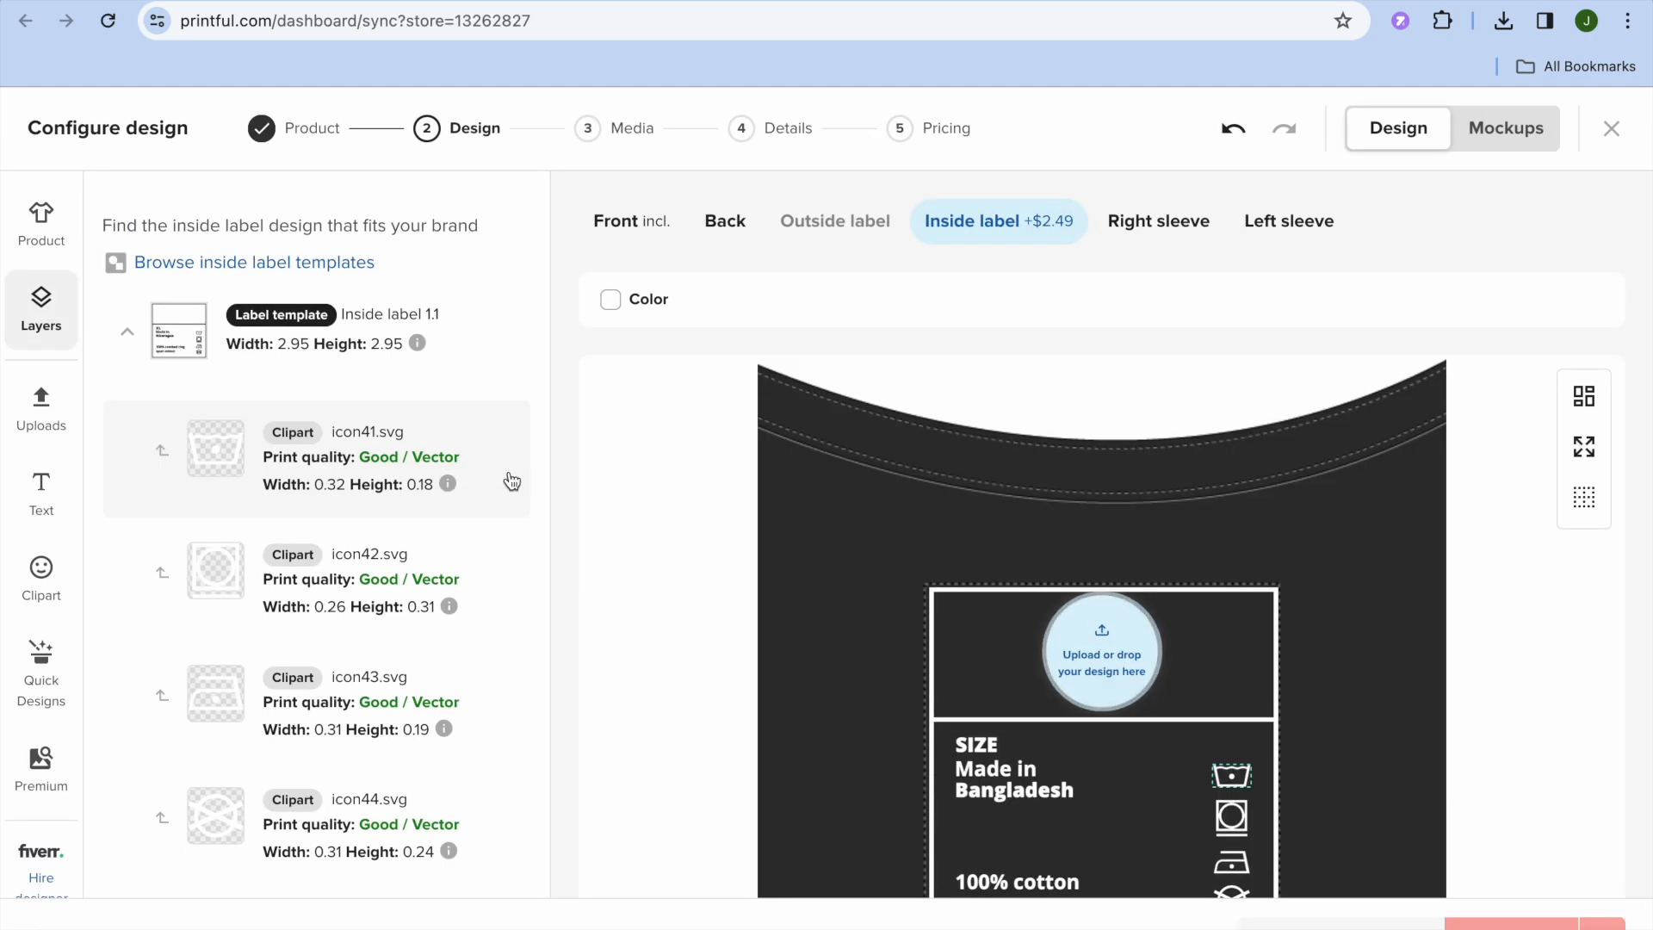
click(1111, 658)
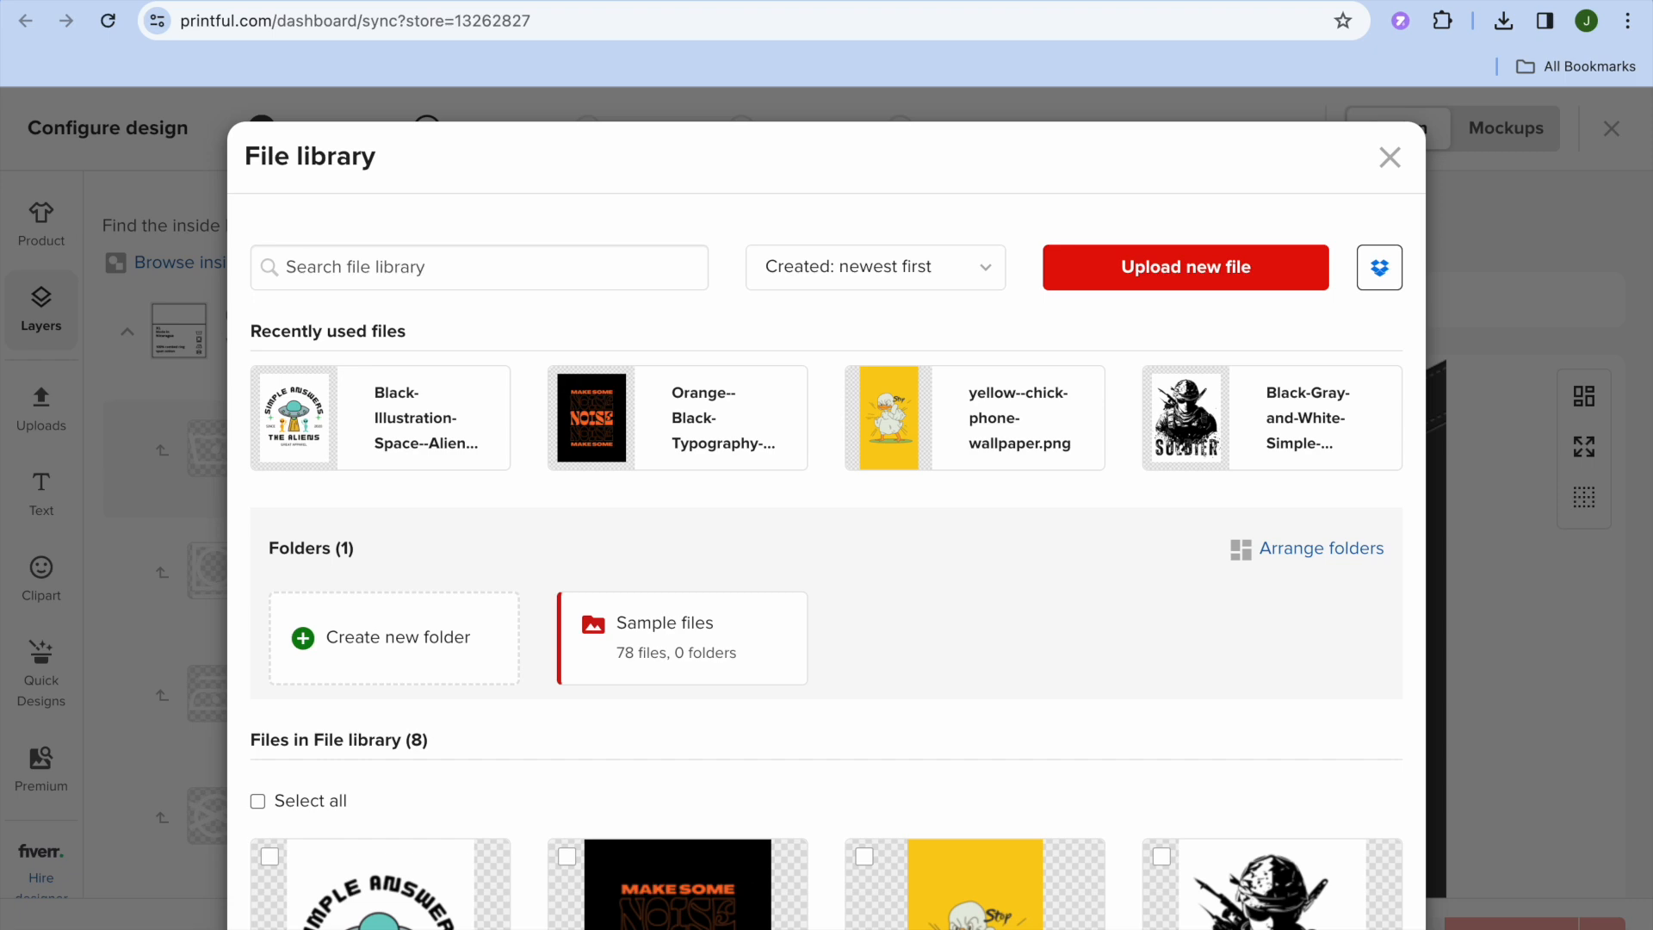
click(396, 913)
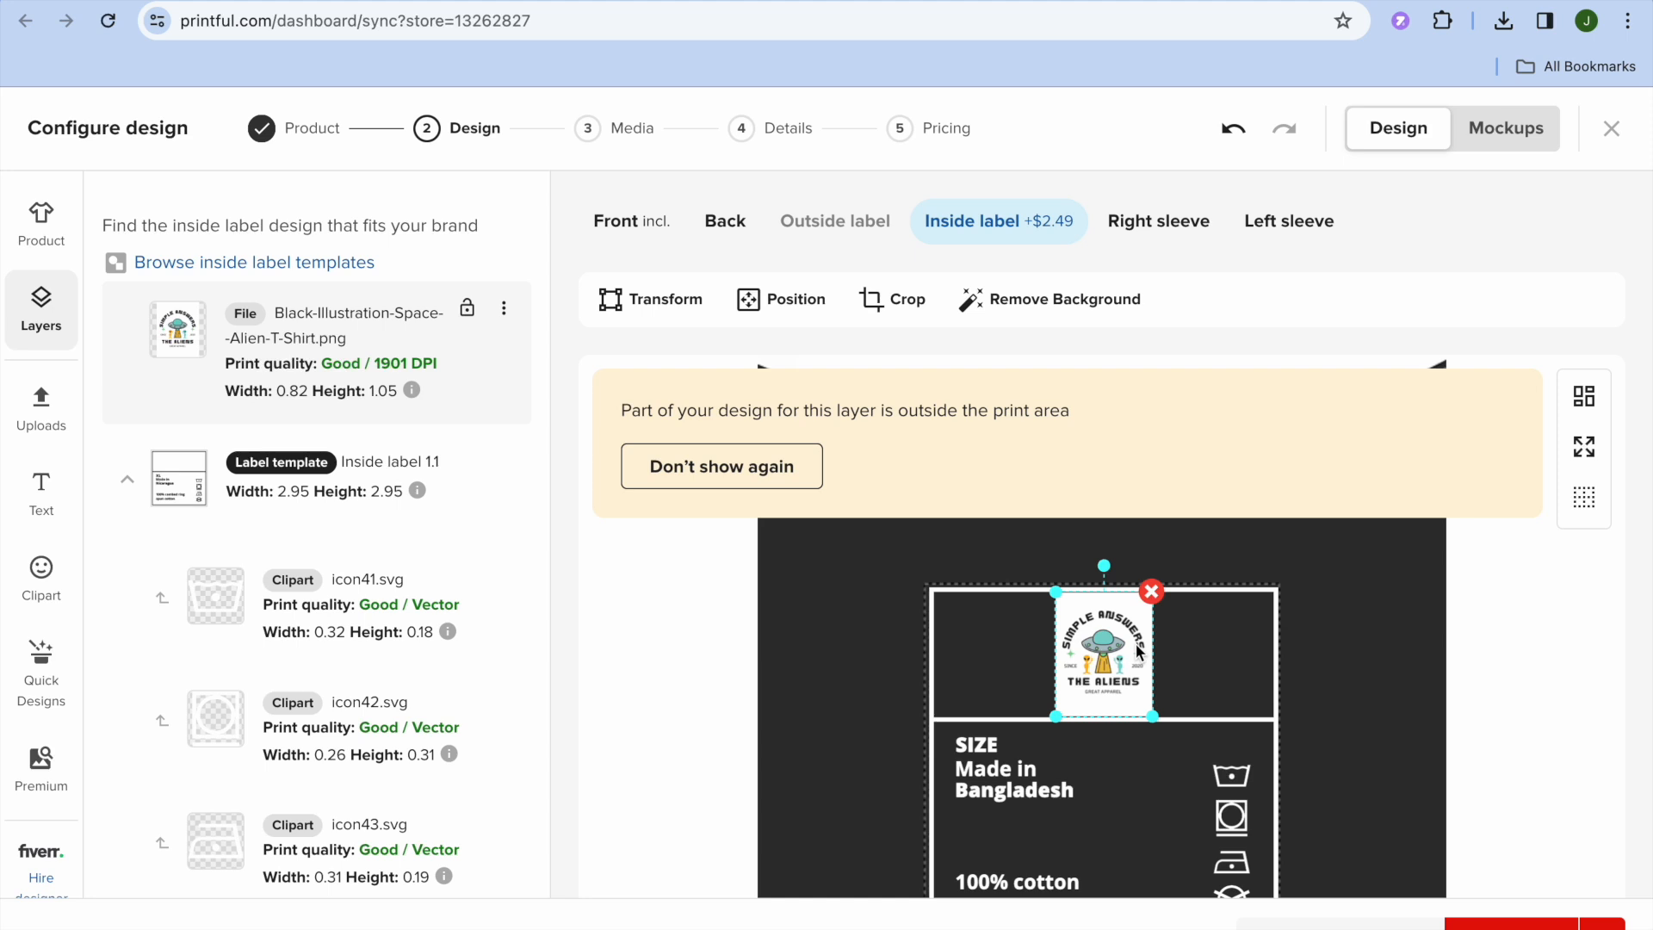
Choose basic mockups and set the seated woman on the dark marble floor, with the front design showing, as the main mockup.
click(1514, 923)
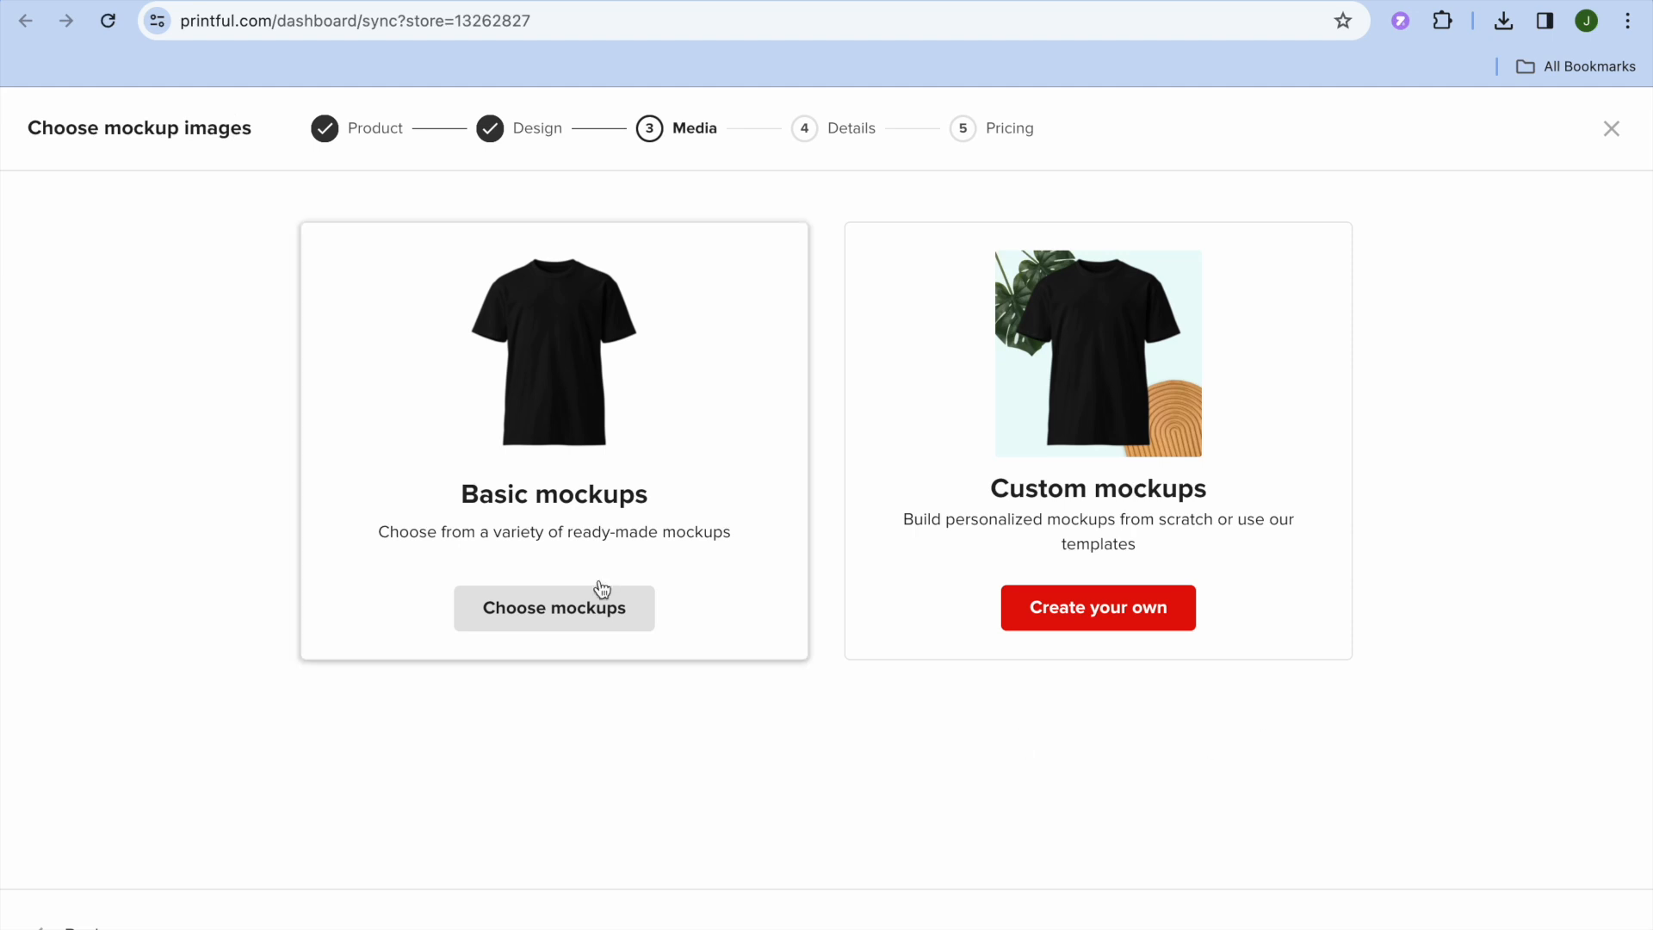
click(571, 618)
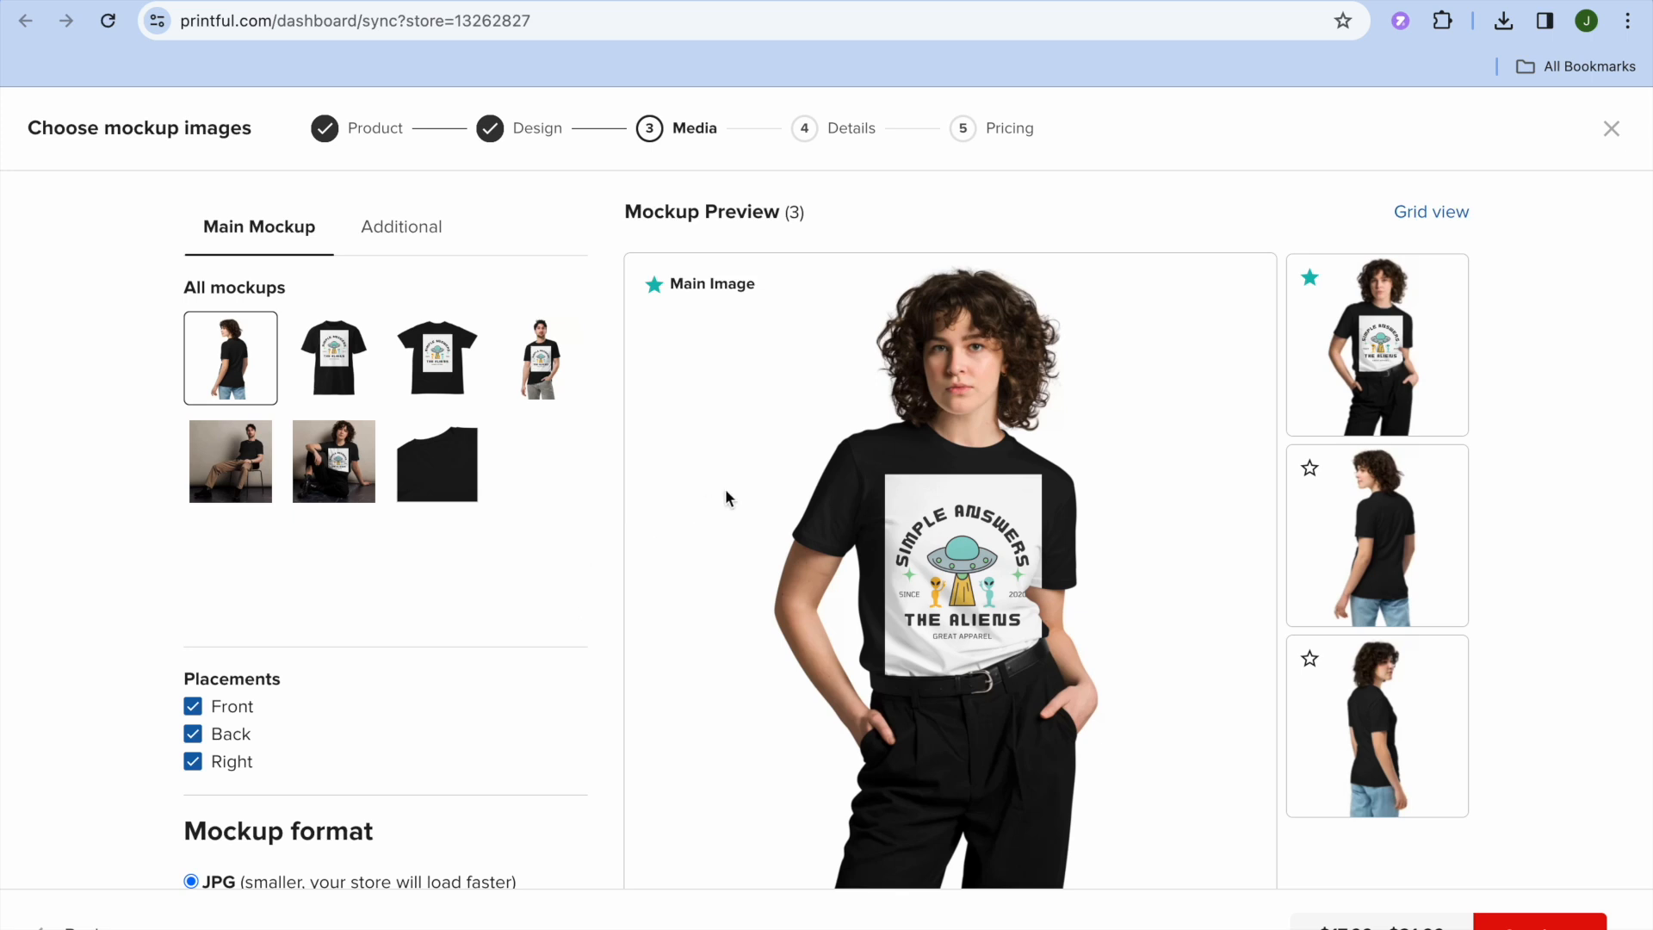
click(255, 483)
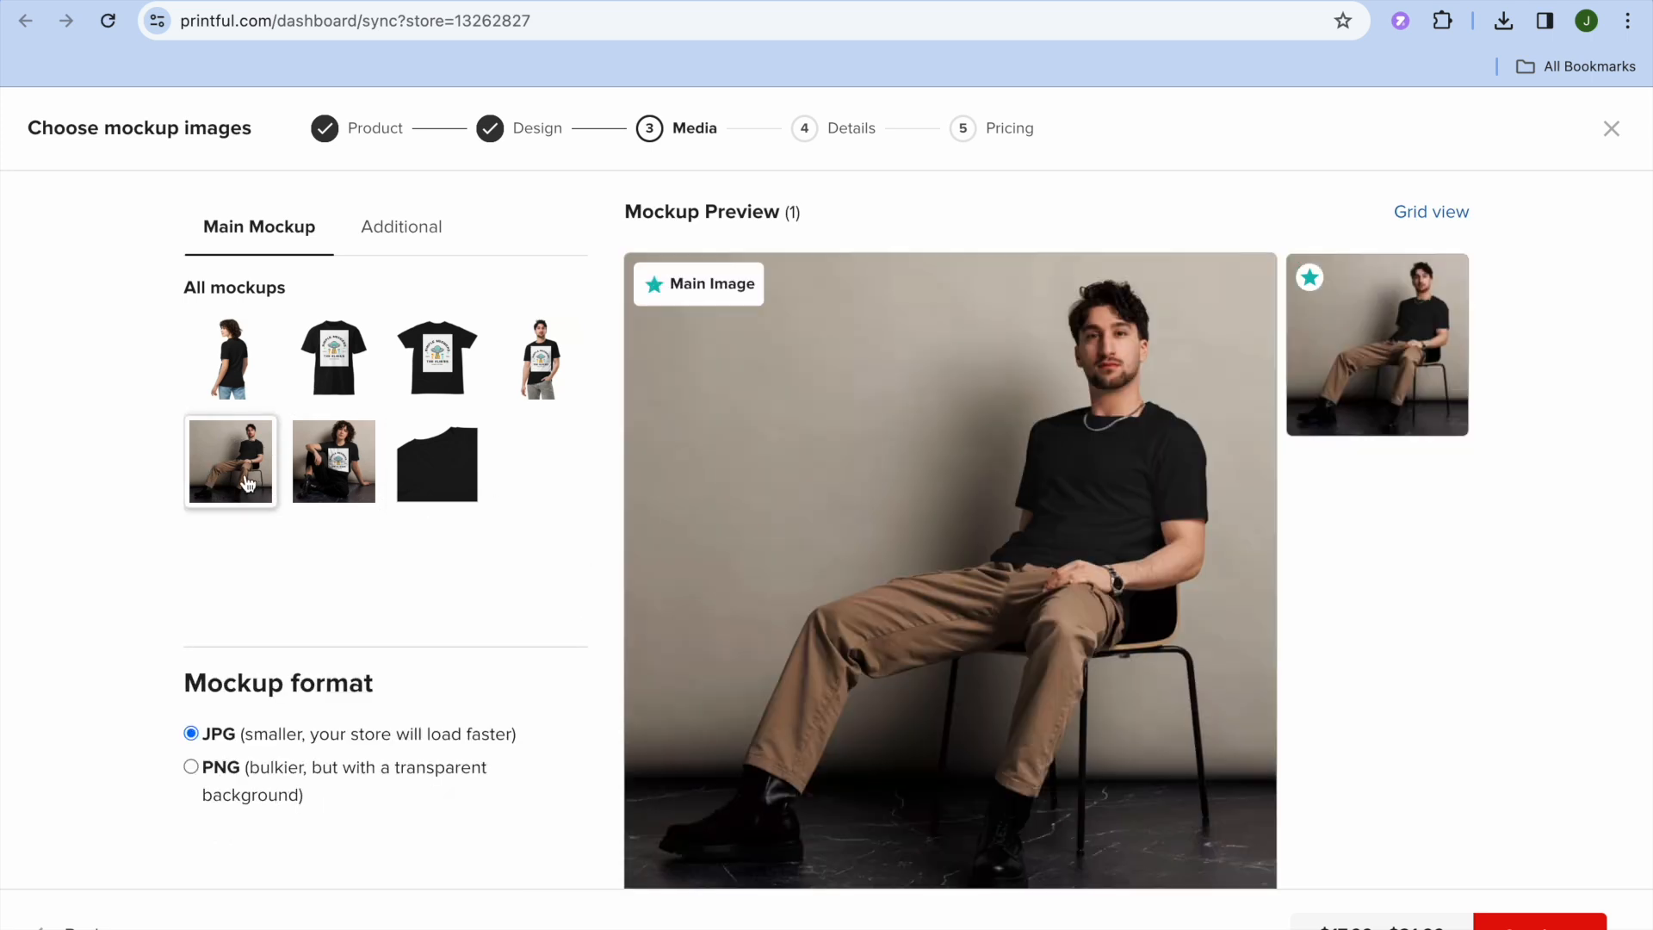
click(308, 483)
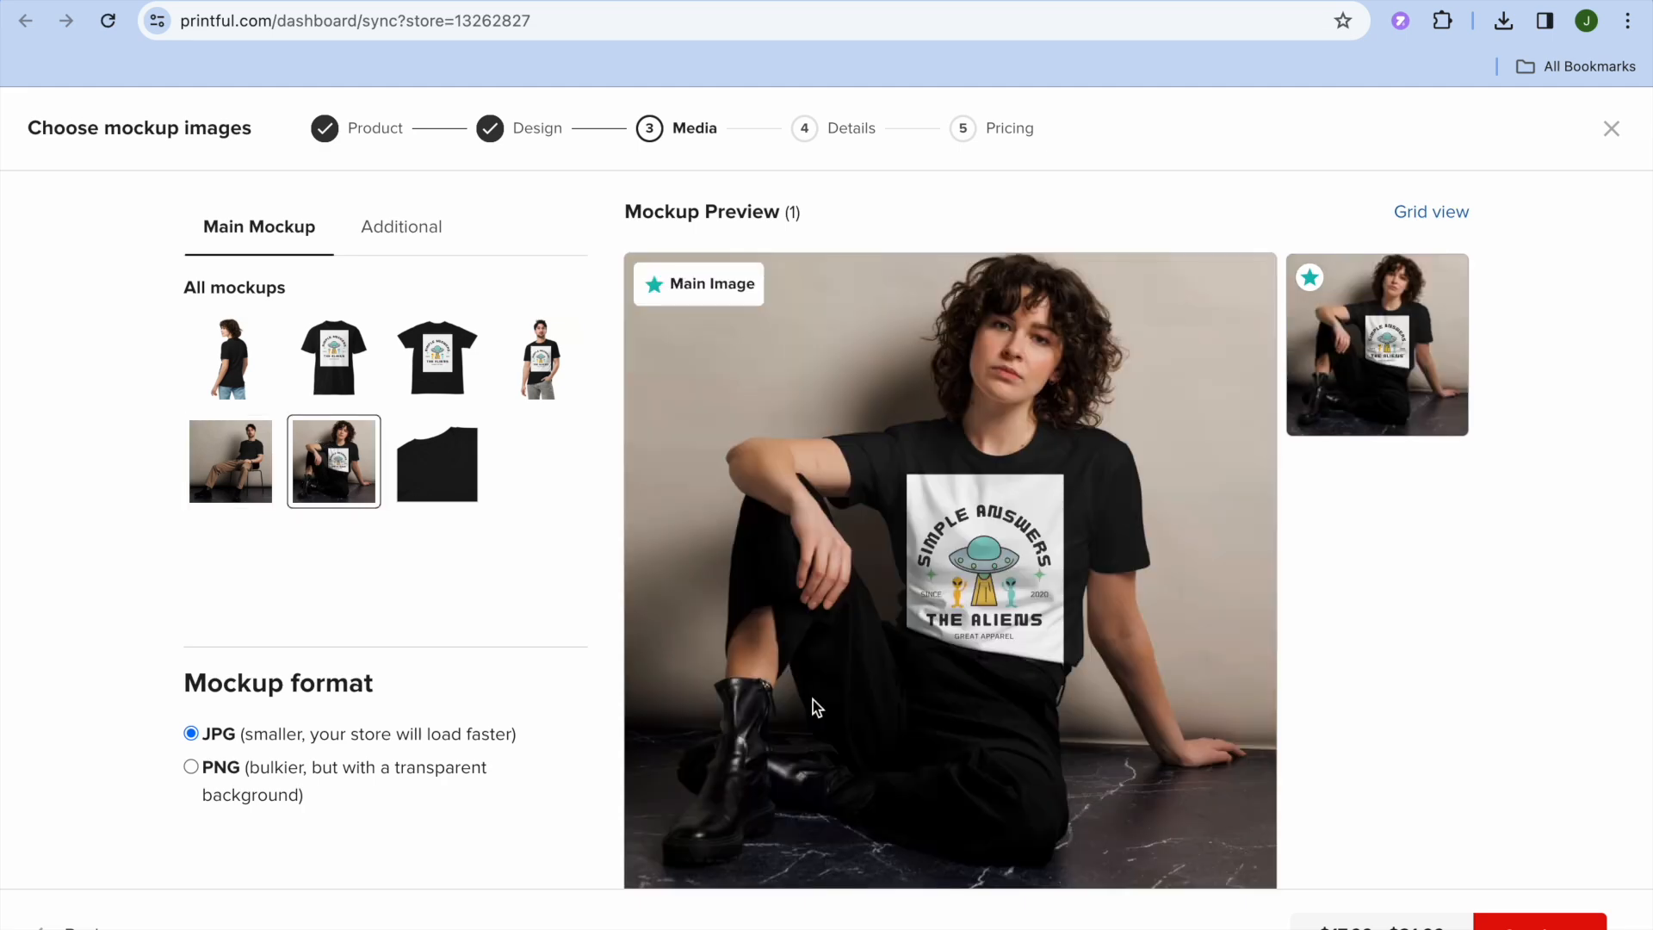
click(1540, 921)
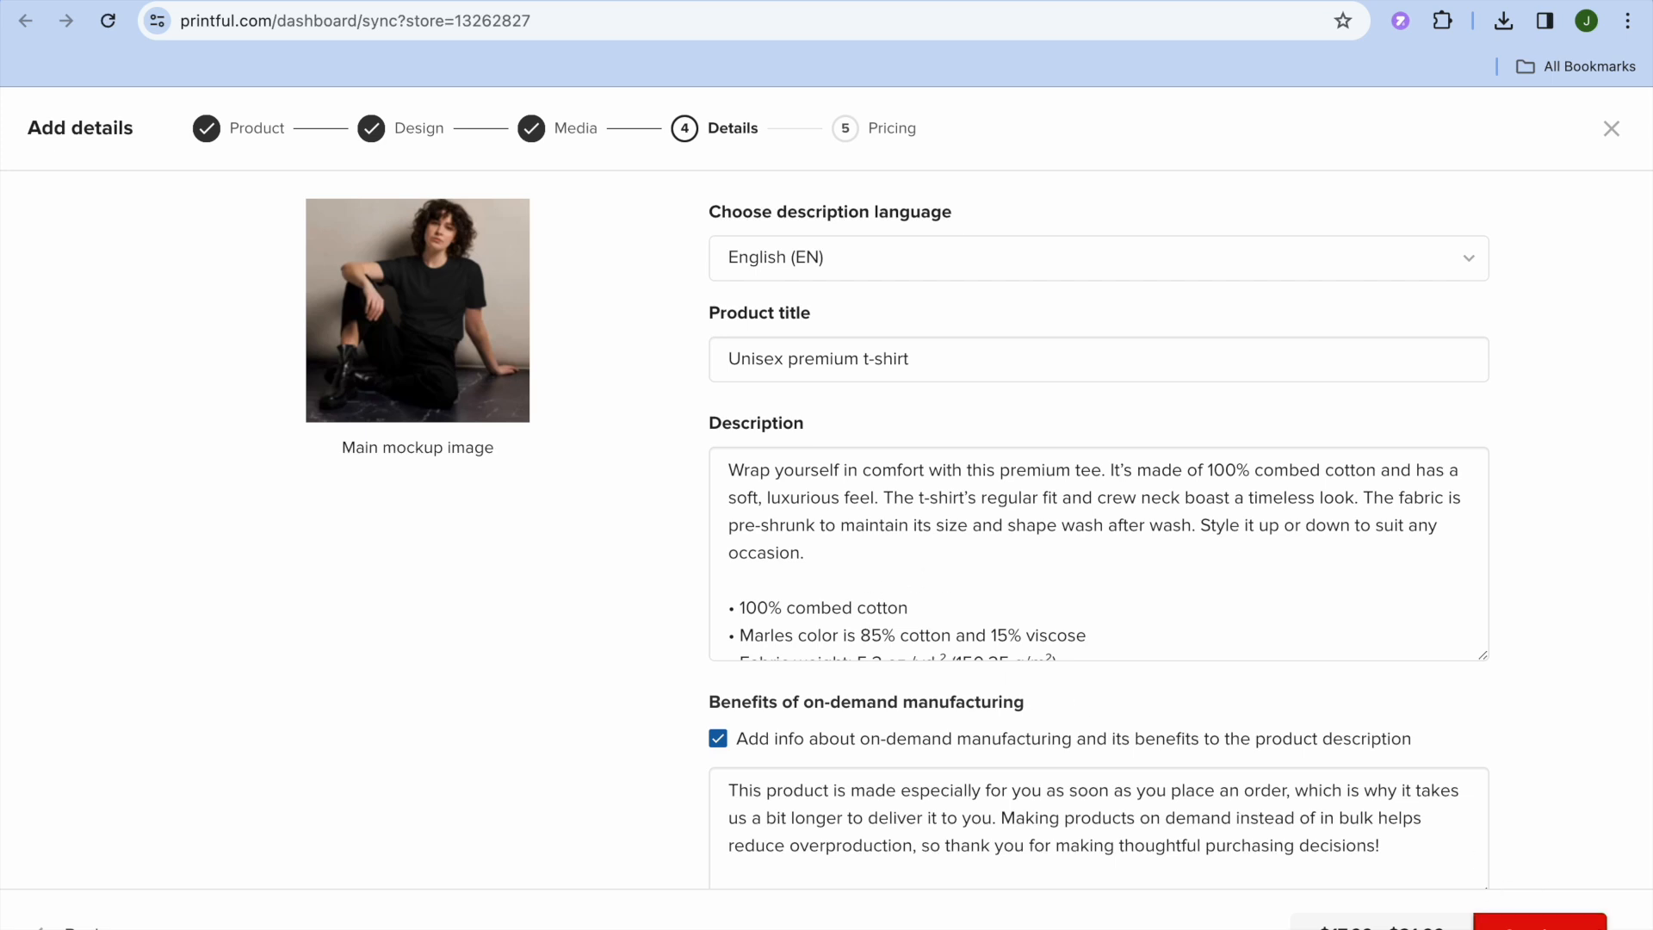
Keep the default product details, increase the retail price by 15% and submit the T-shirt to the store.
click(1540, 925)
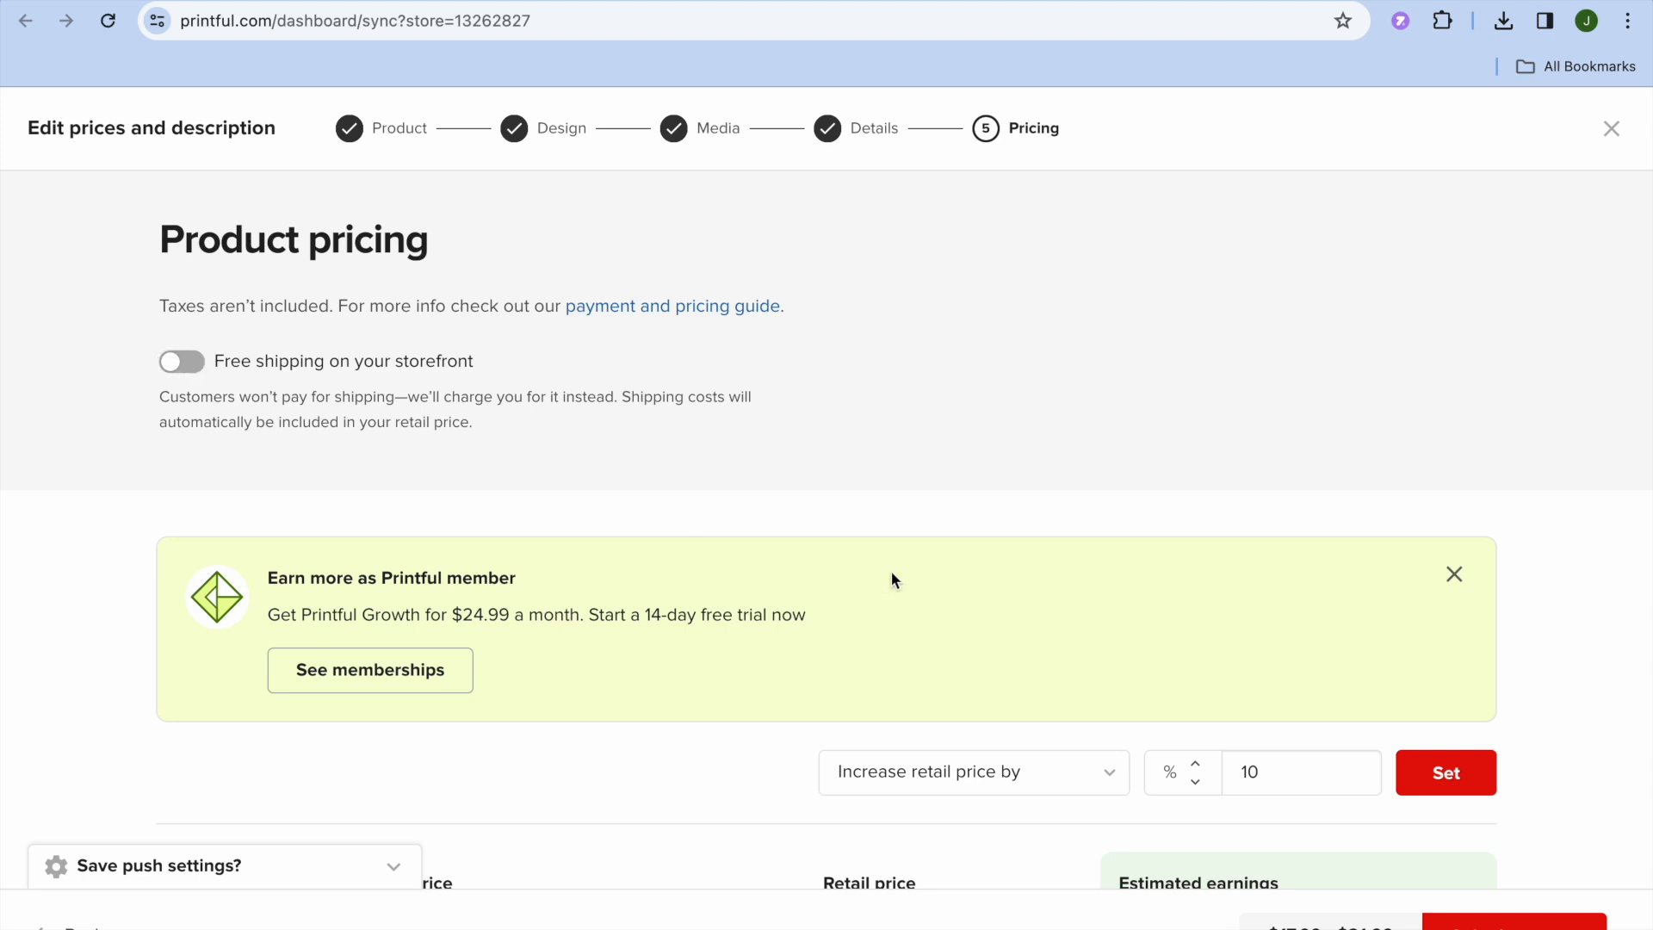
click(1262, 772)
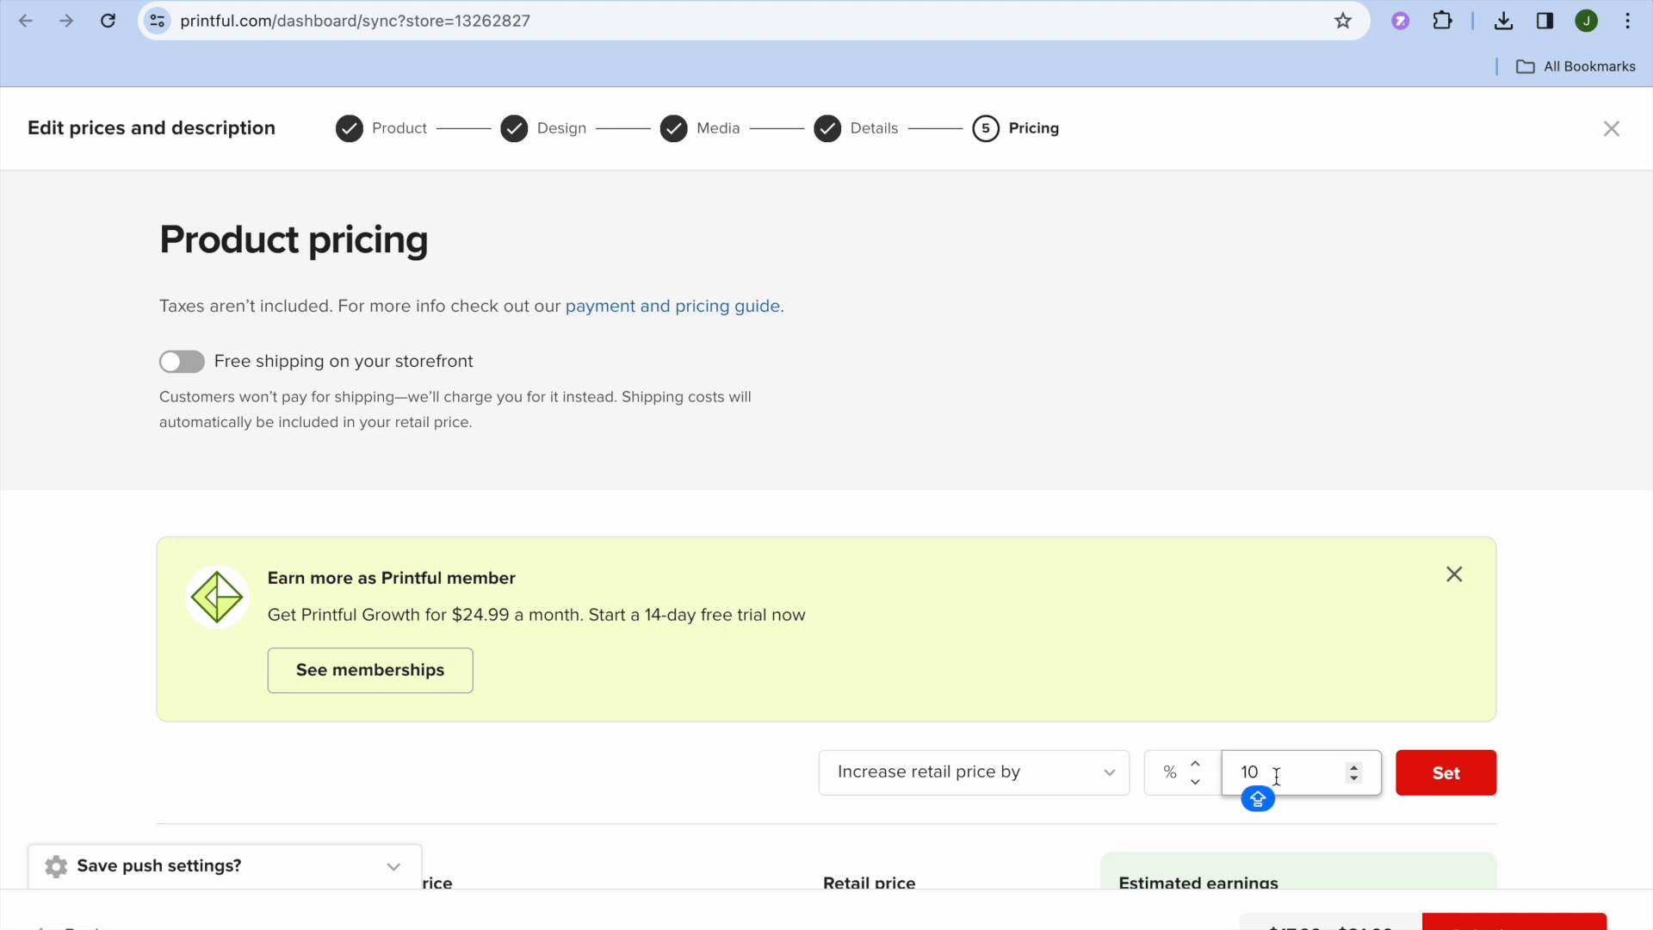
click(1274, 777)
shift+click(1238, 772)
text(15)
click(1465, 787)
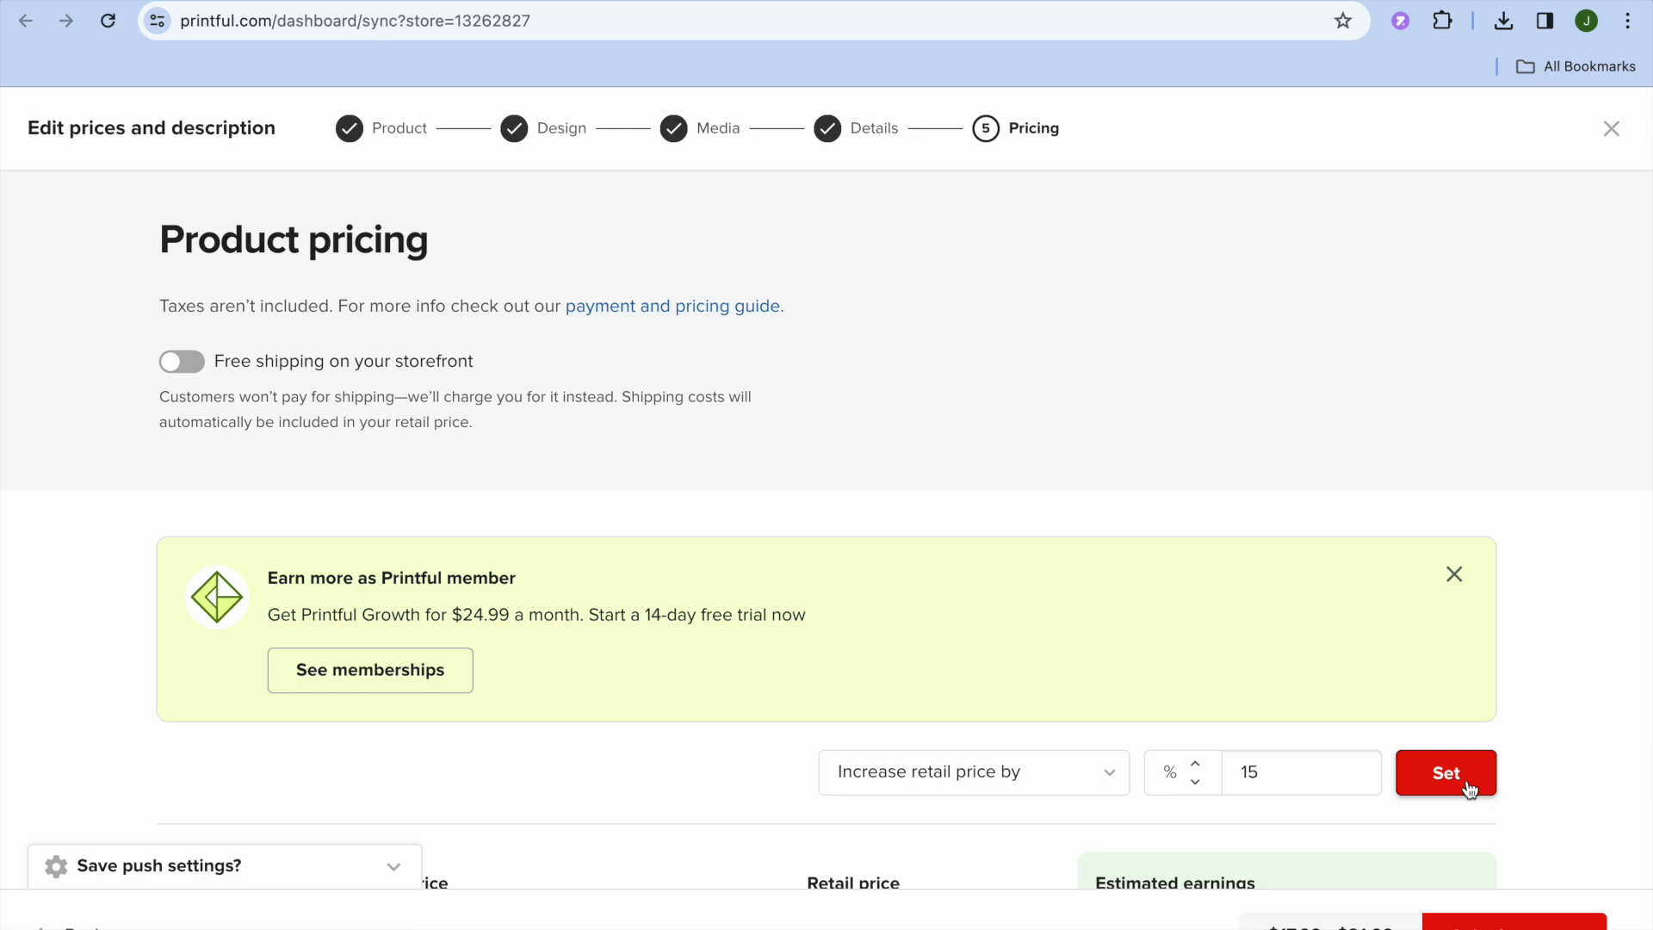
click(1515, 922)
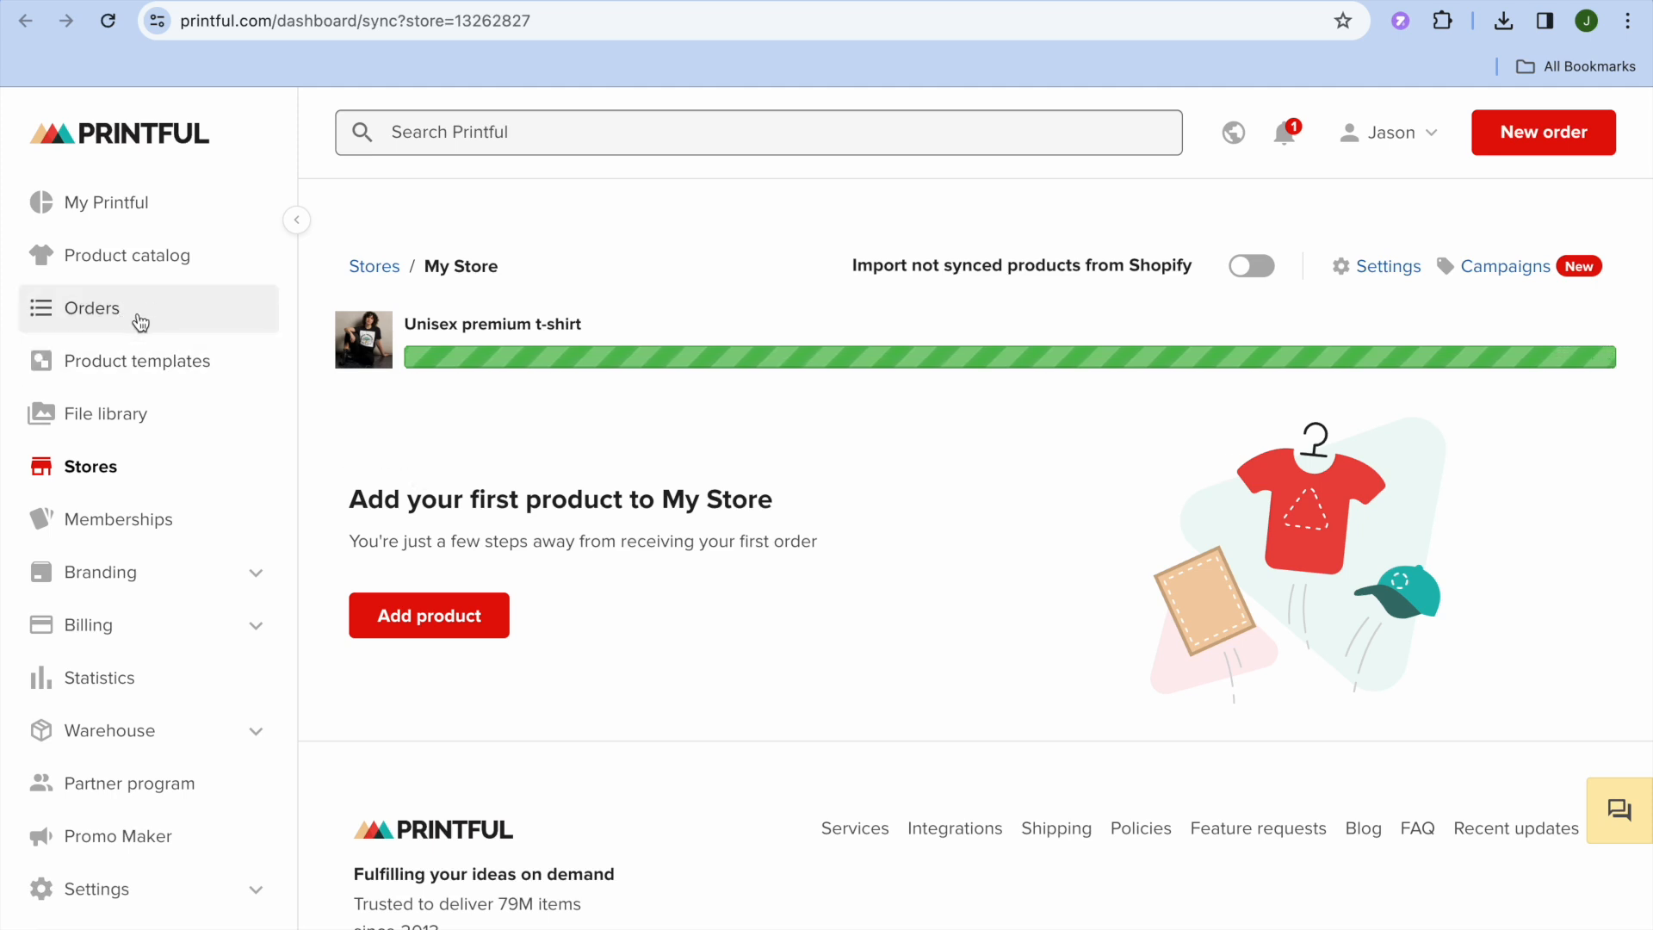
Review the order types offered for a new order in the Shopify store, and the available branding options.
click(140, 323)
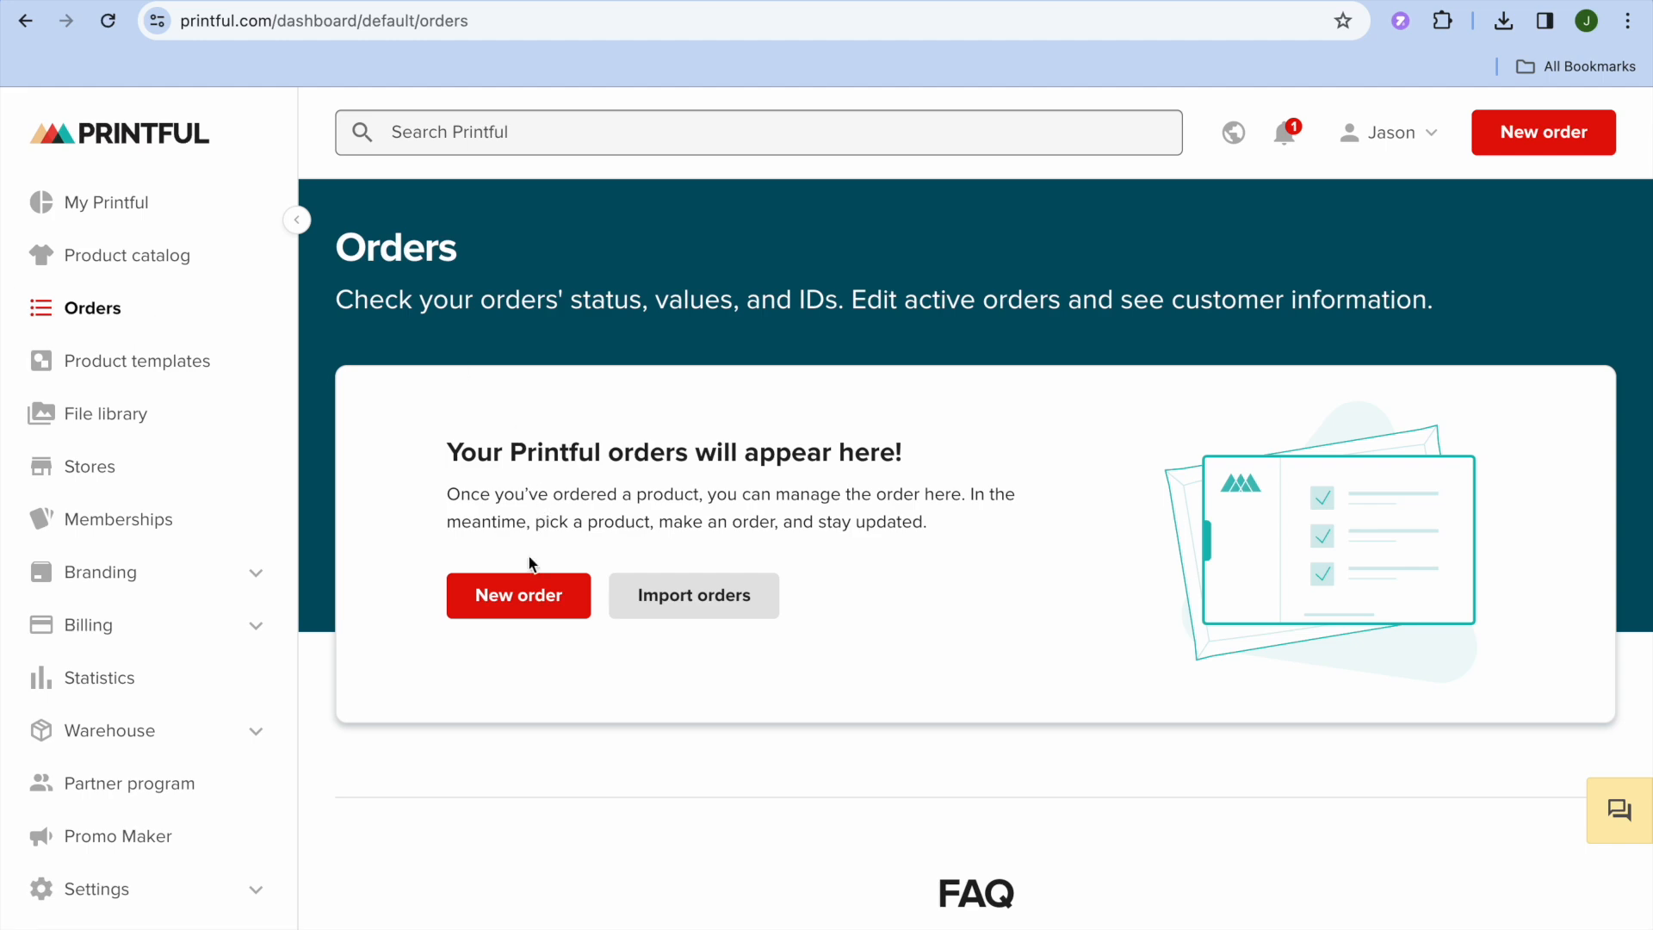
click(520, 600)
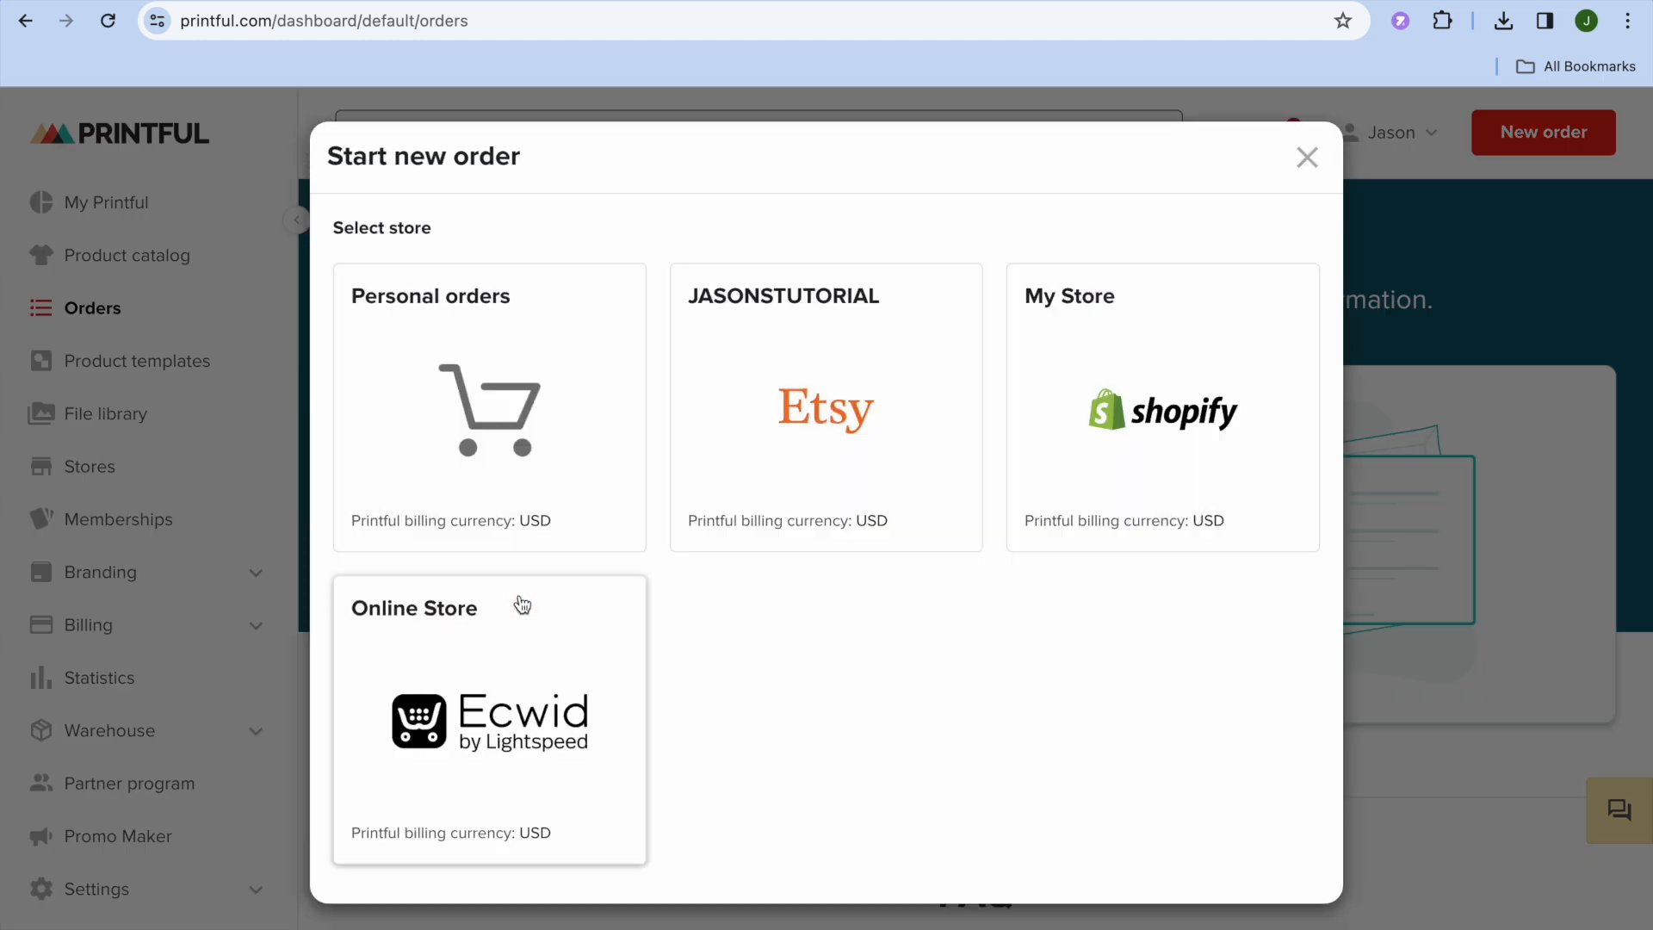
click(1162, 476)
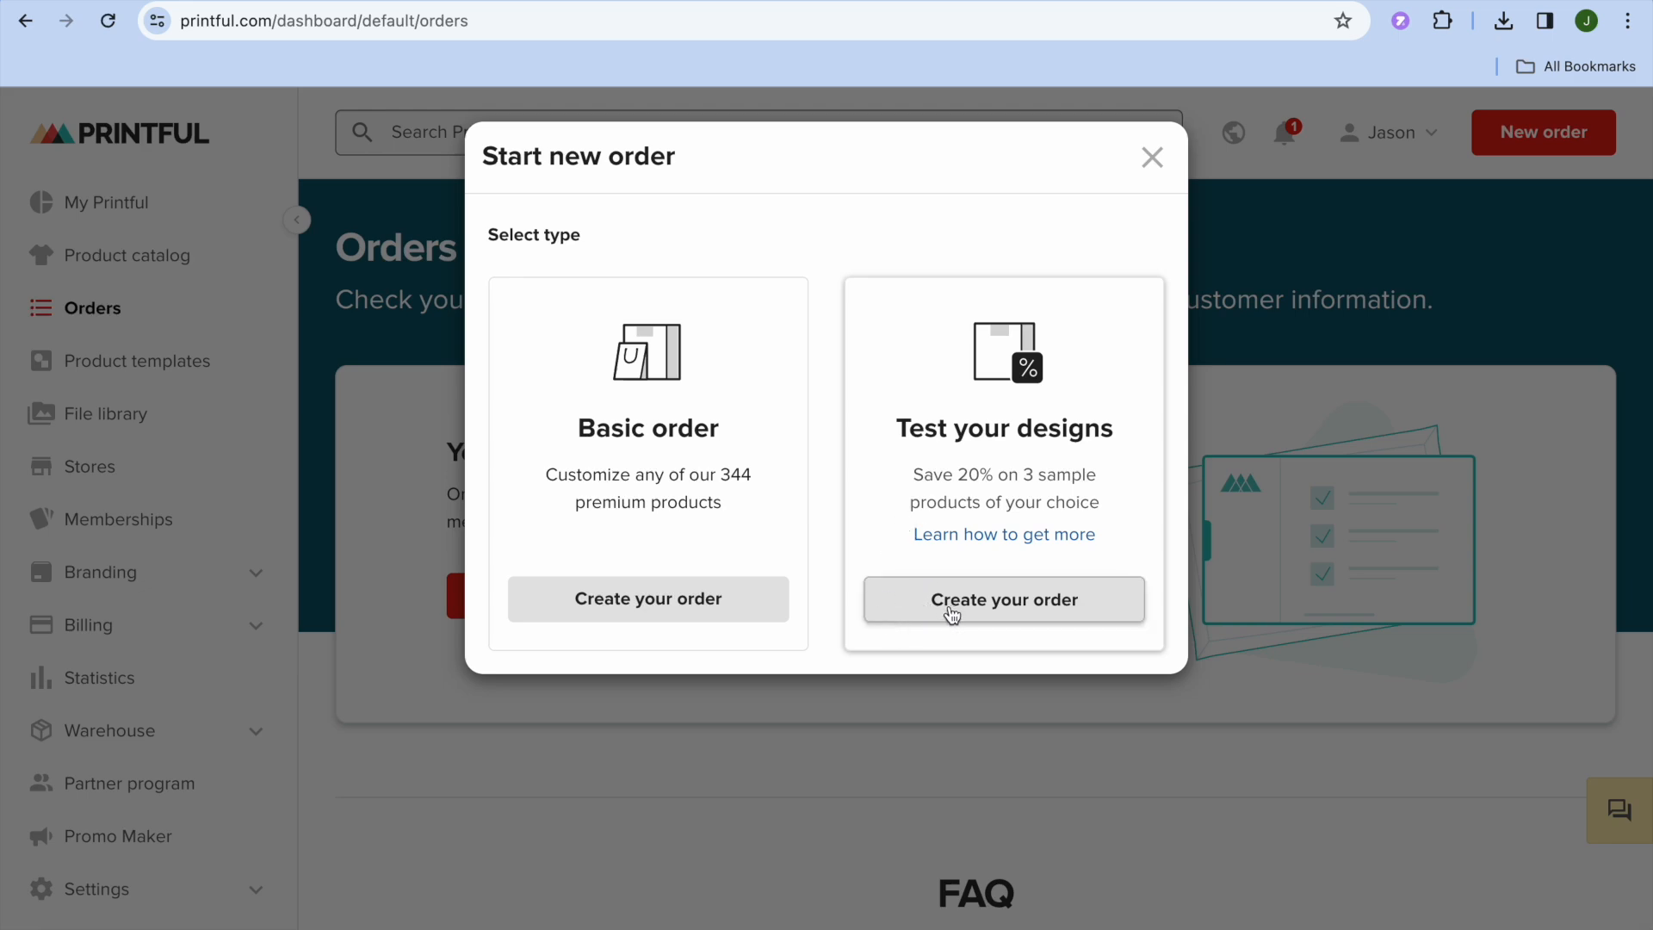
click(1152, 157)
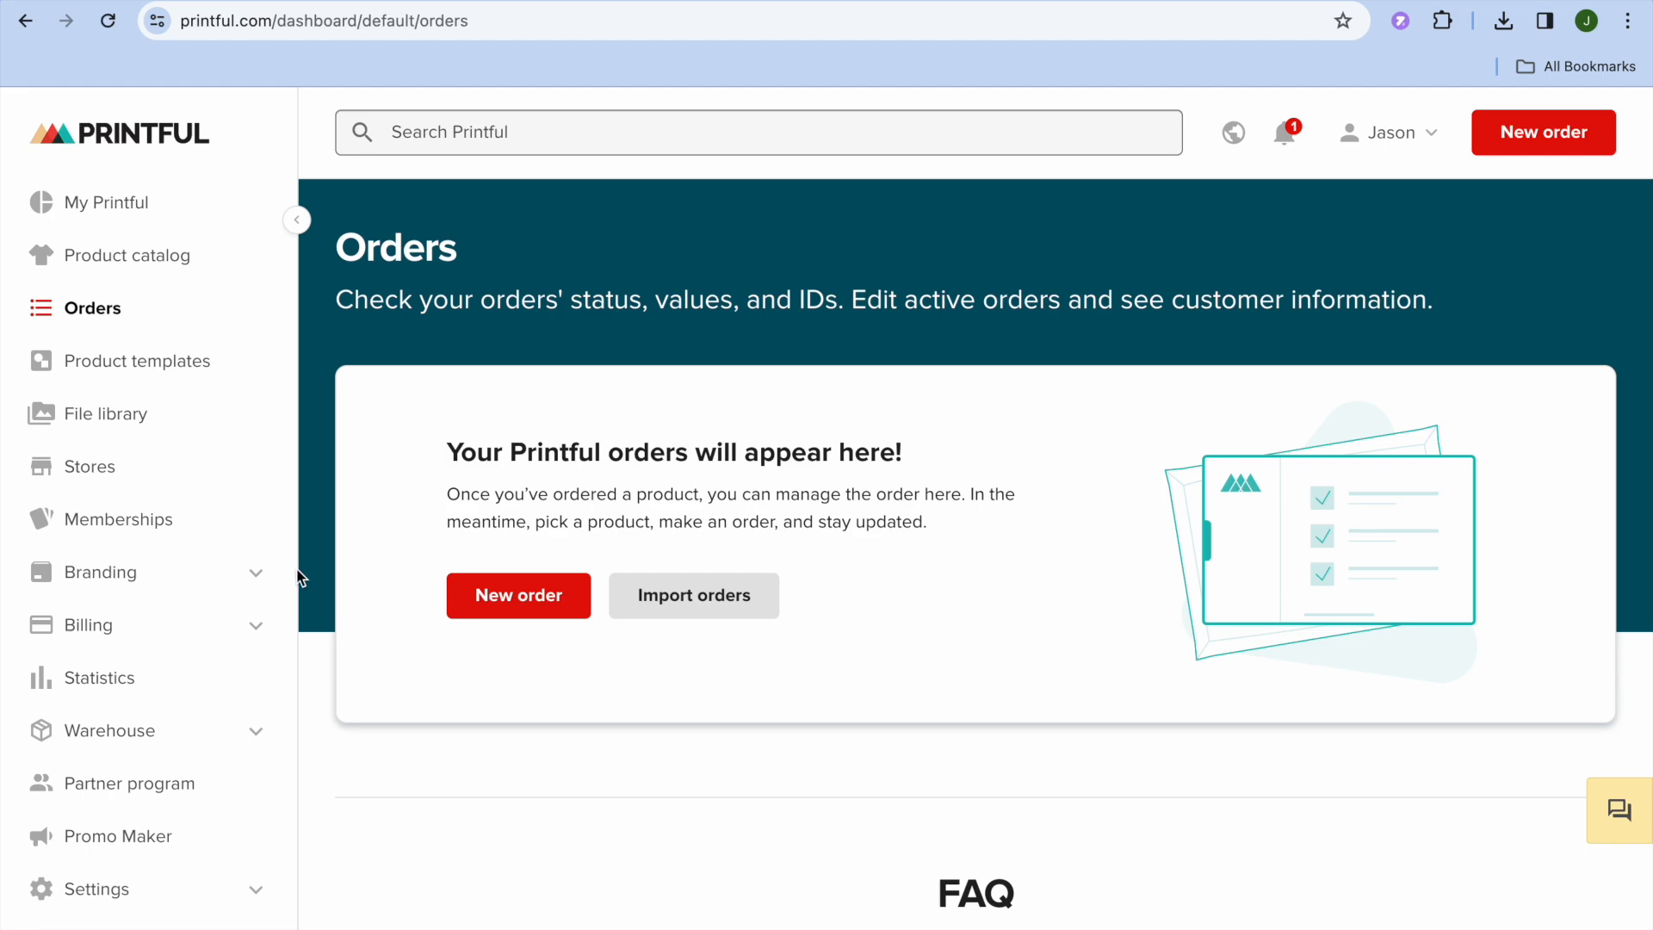
click(207, 575)
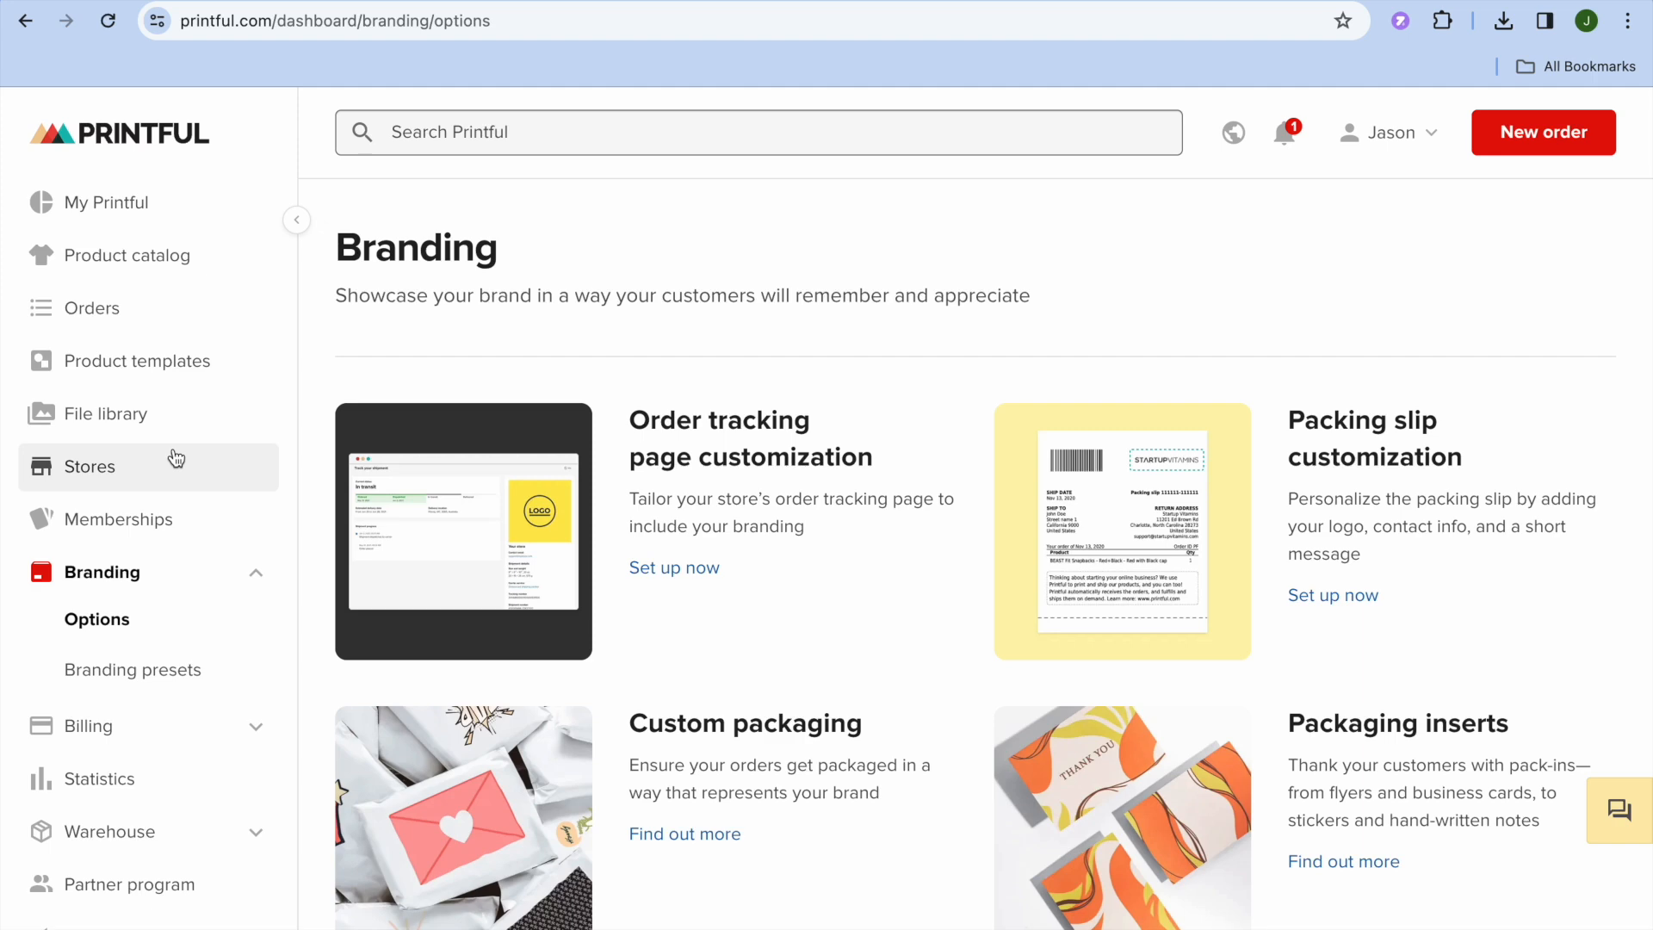
Open the Shopify store My Store in the stores list and check its synced product listing.
click(151, 476)
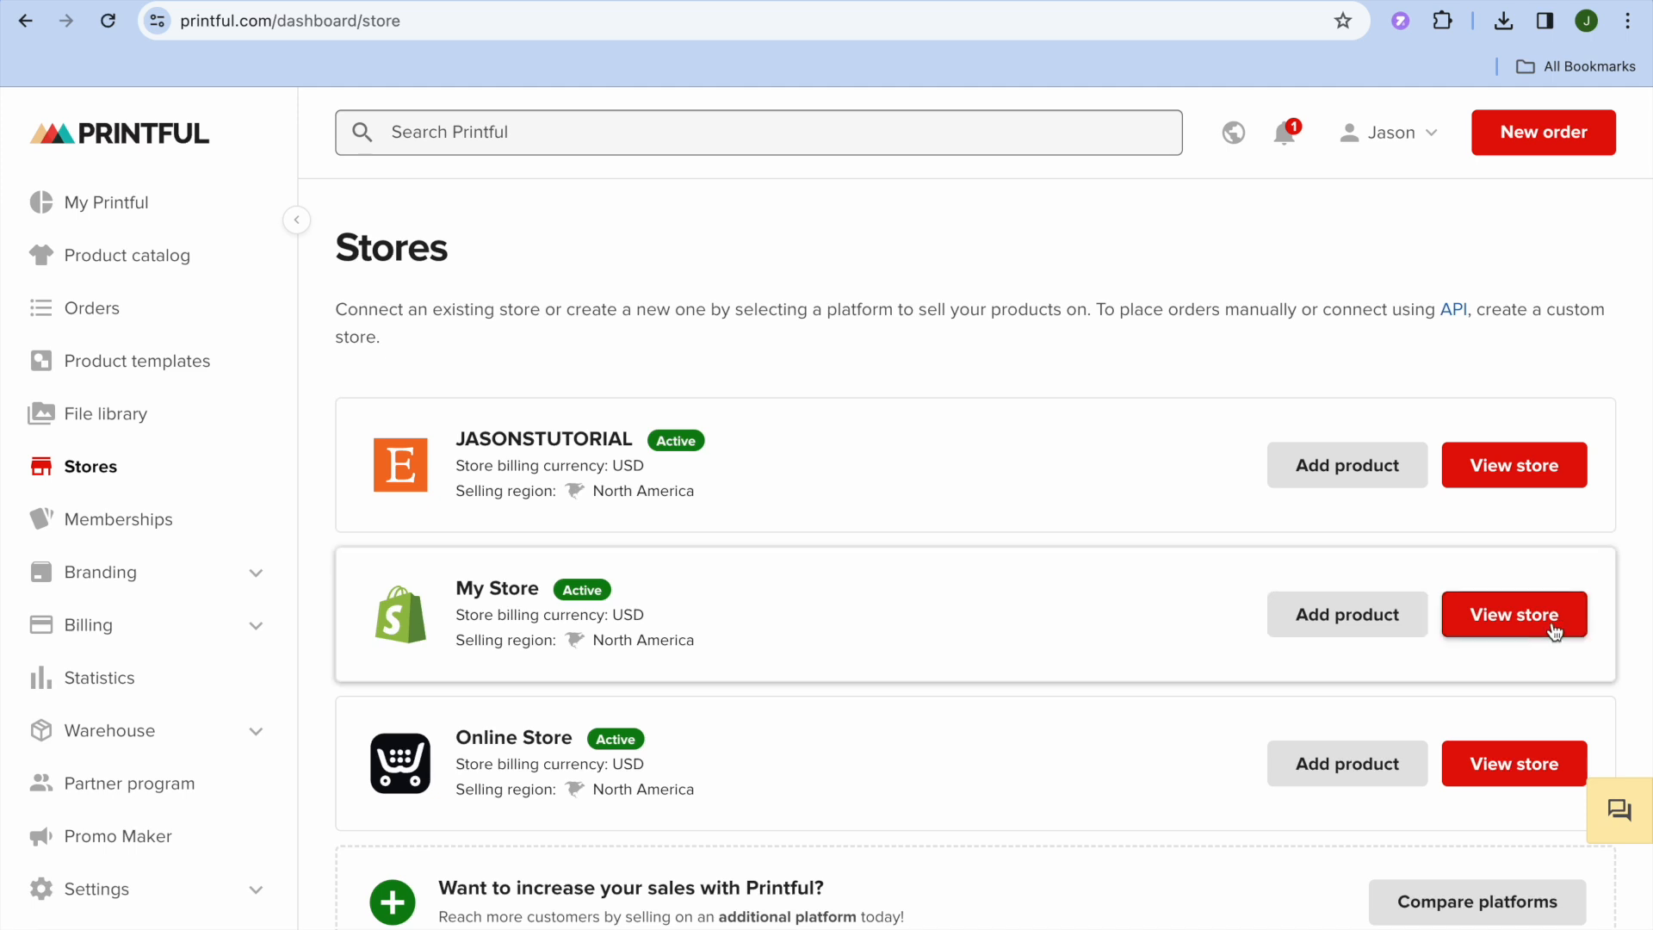
click(1515, 634)
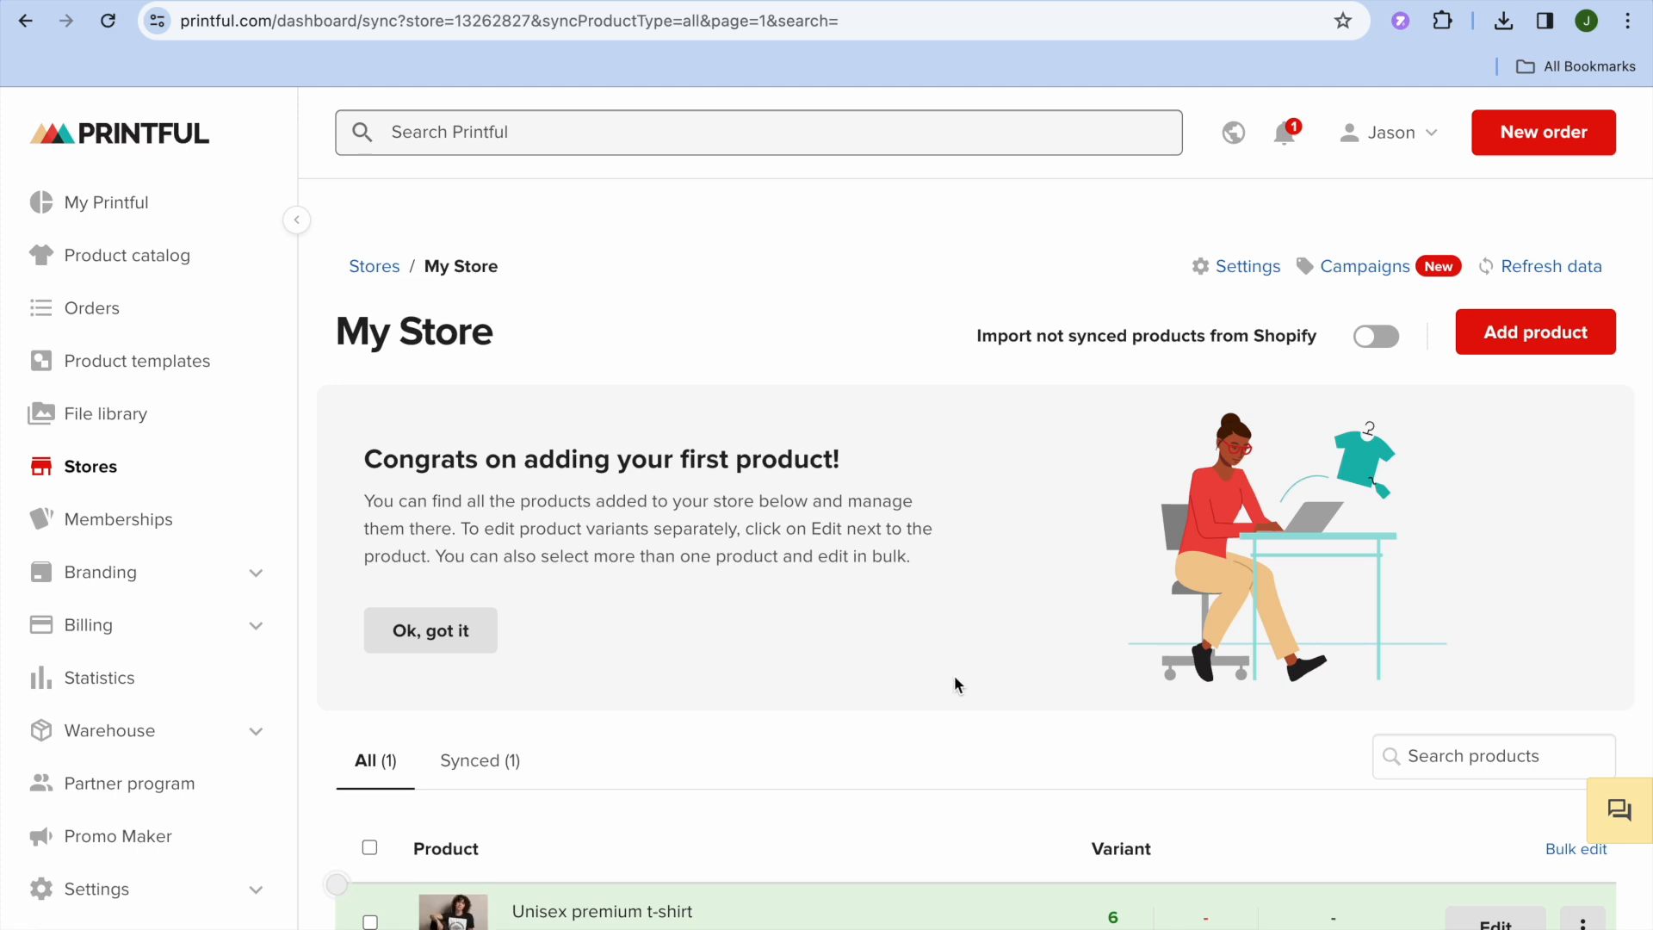
scroll(954, 684, down, 6)
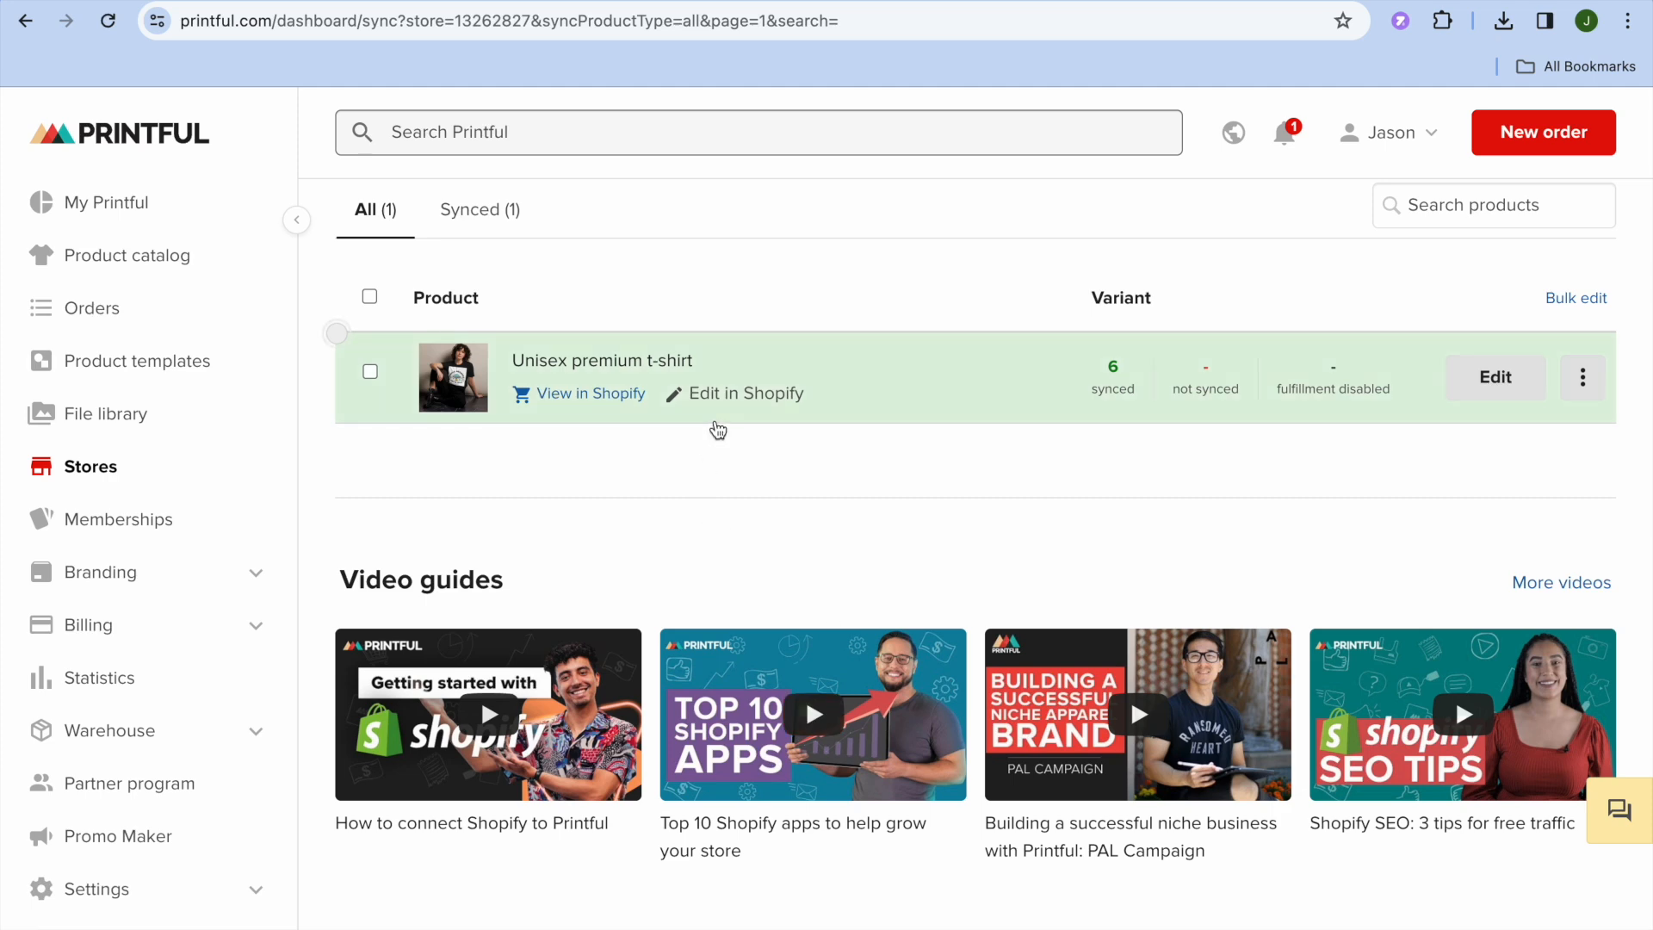
scroll(1077, 564, up, 6)
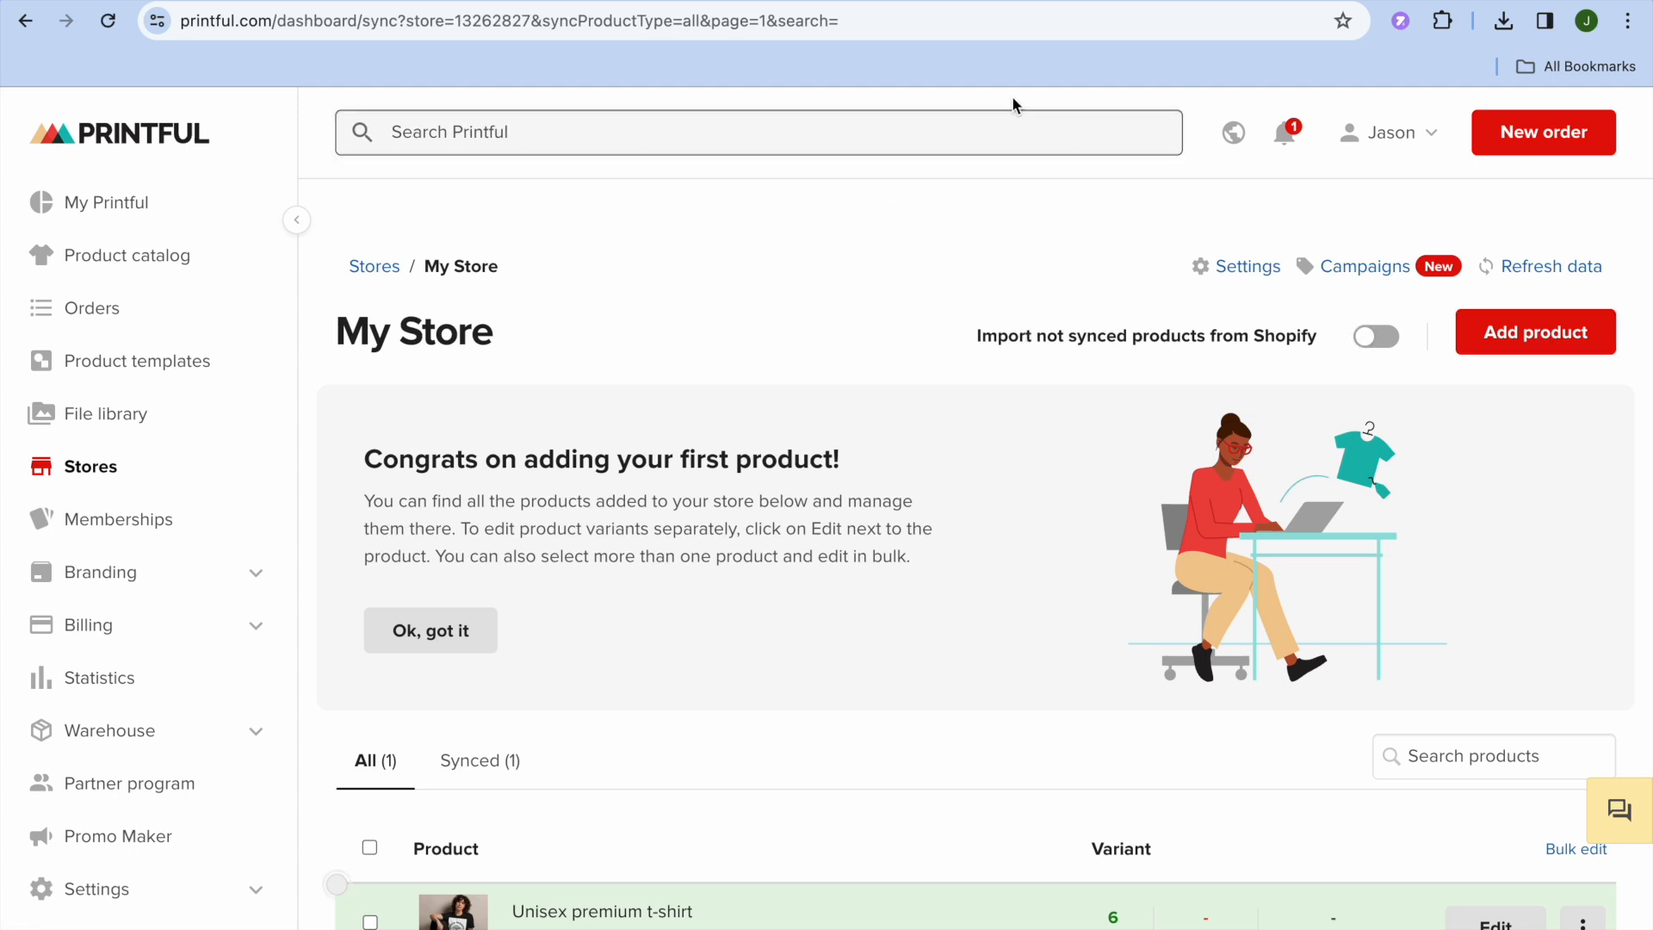
Switch to the Shopify admin, find Unisex premium t-shirt among the products and examine its storefront preview page.
click(973, 0)
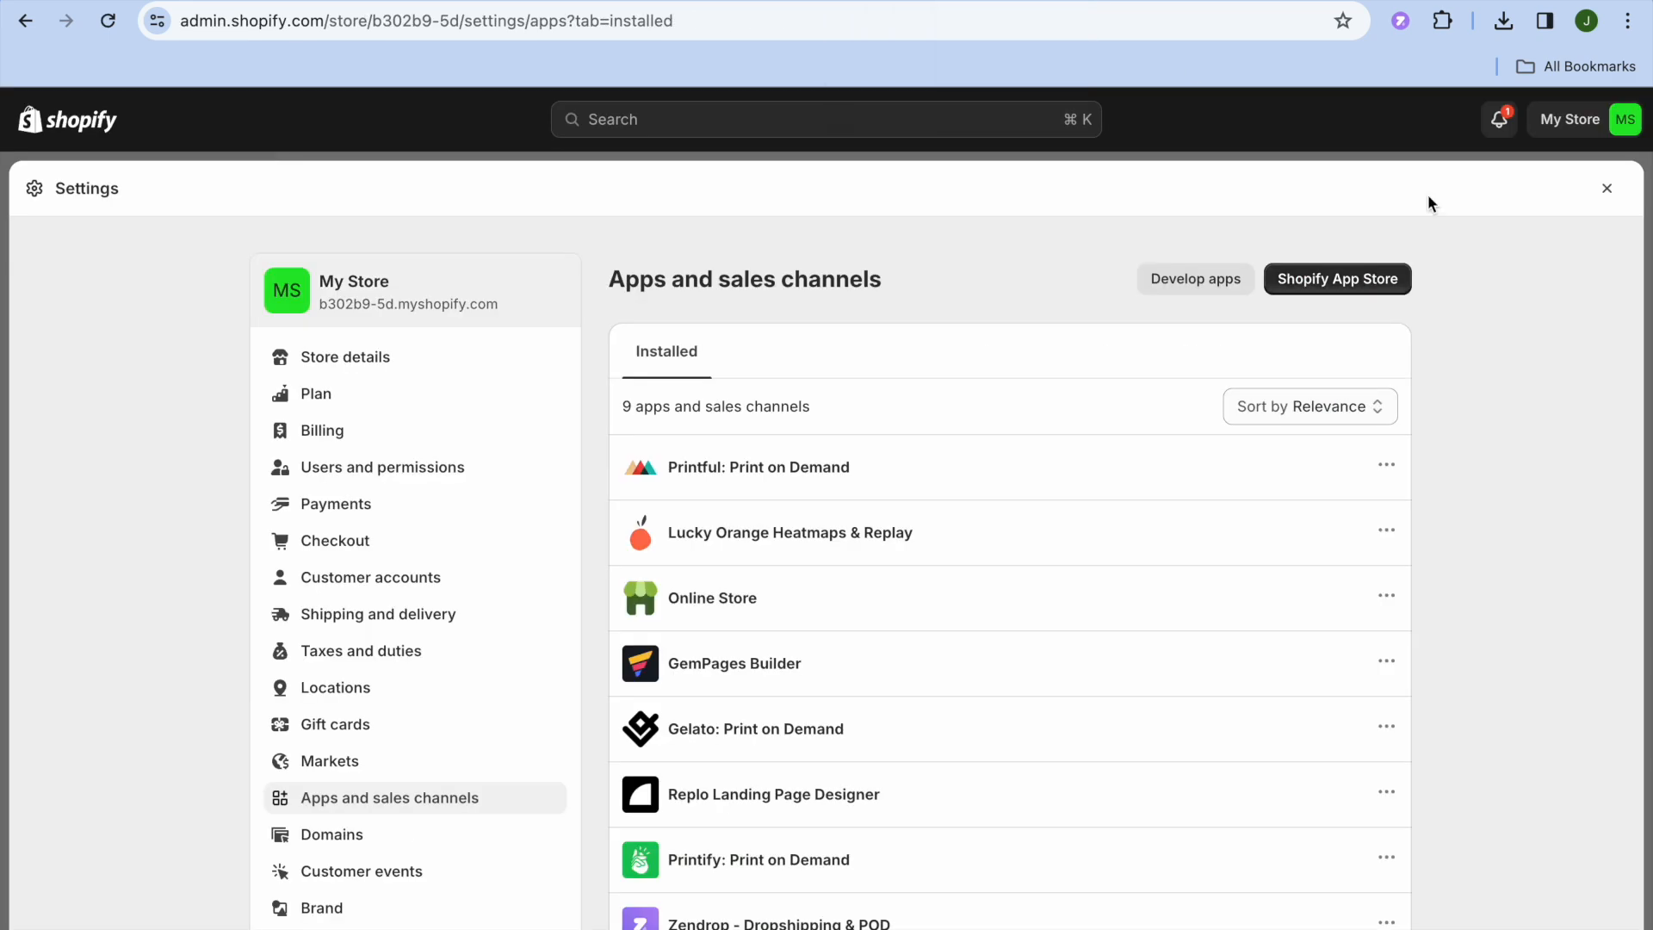
click(1606, 187)
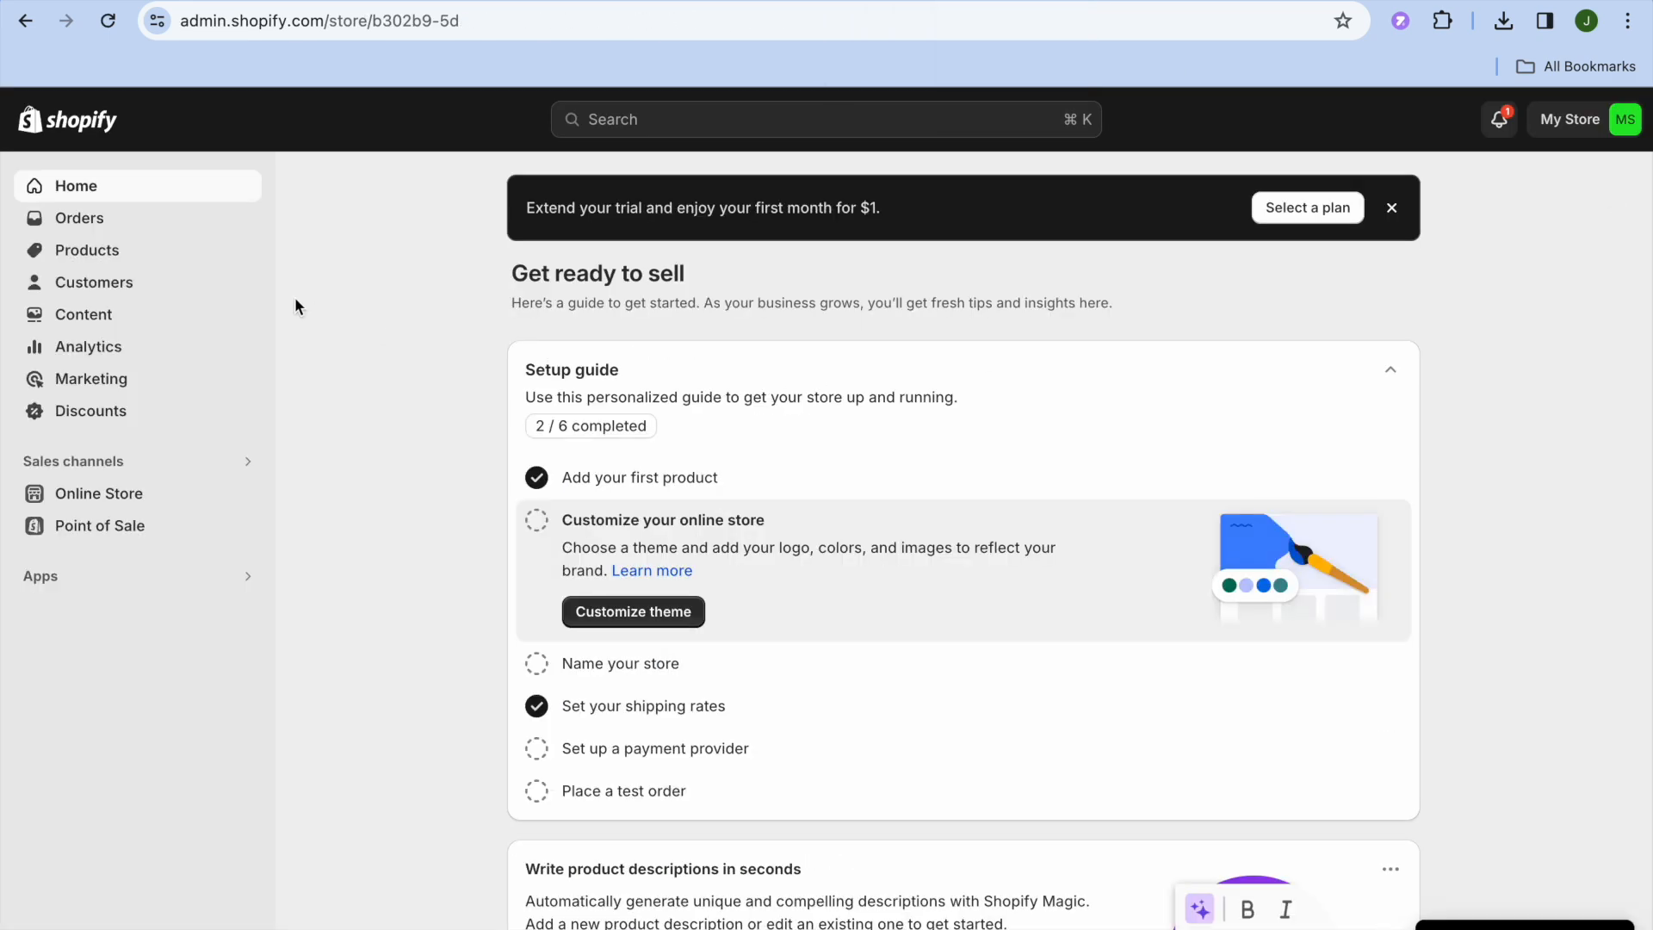
click(159, 258)
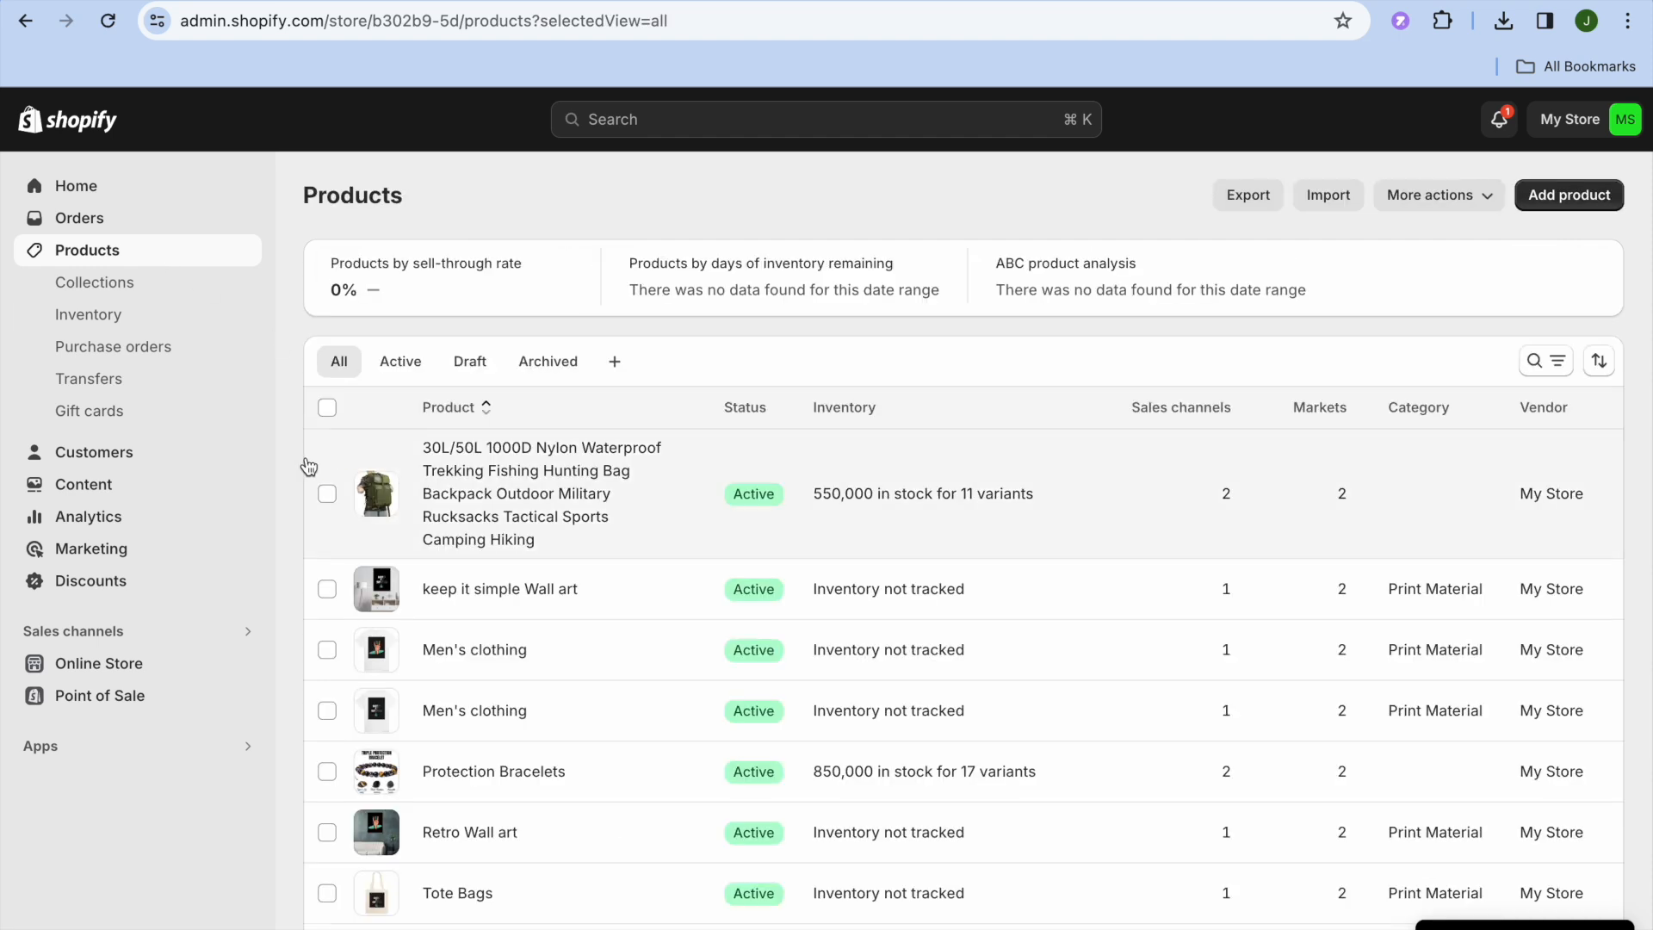
scroll(288, 462, down, 3)
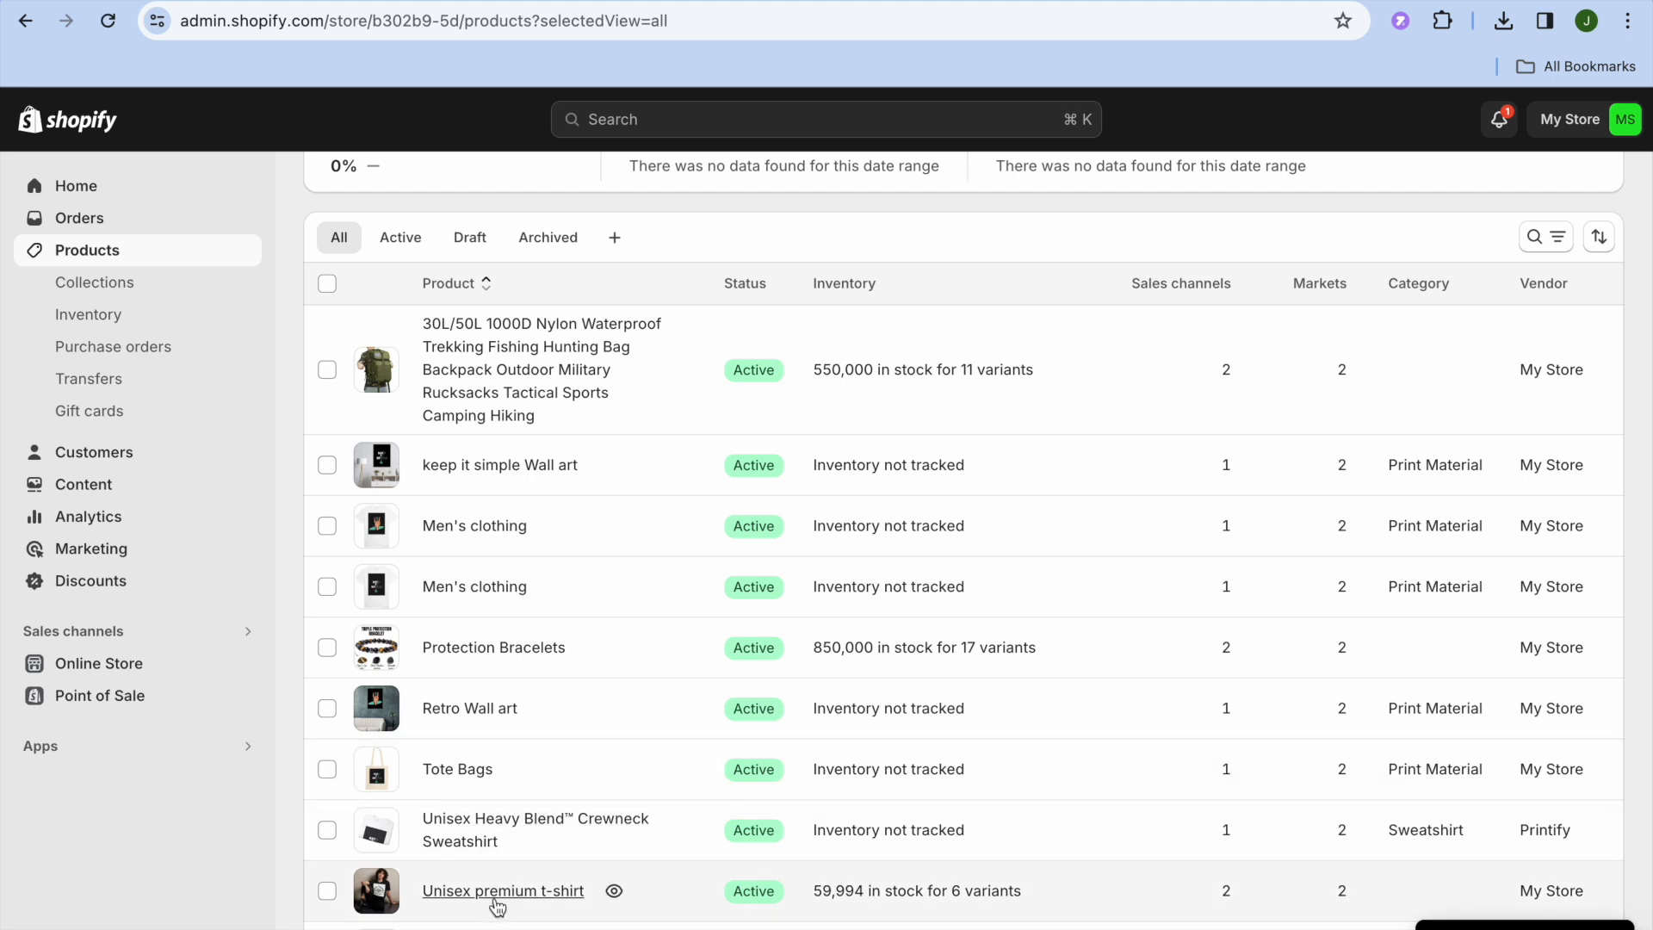
click(615, 895)
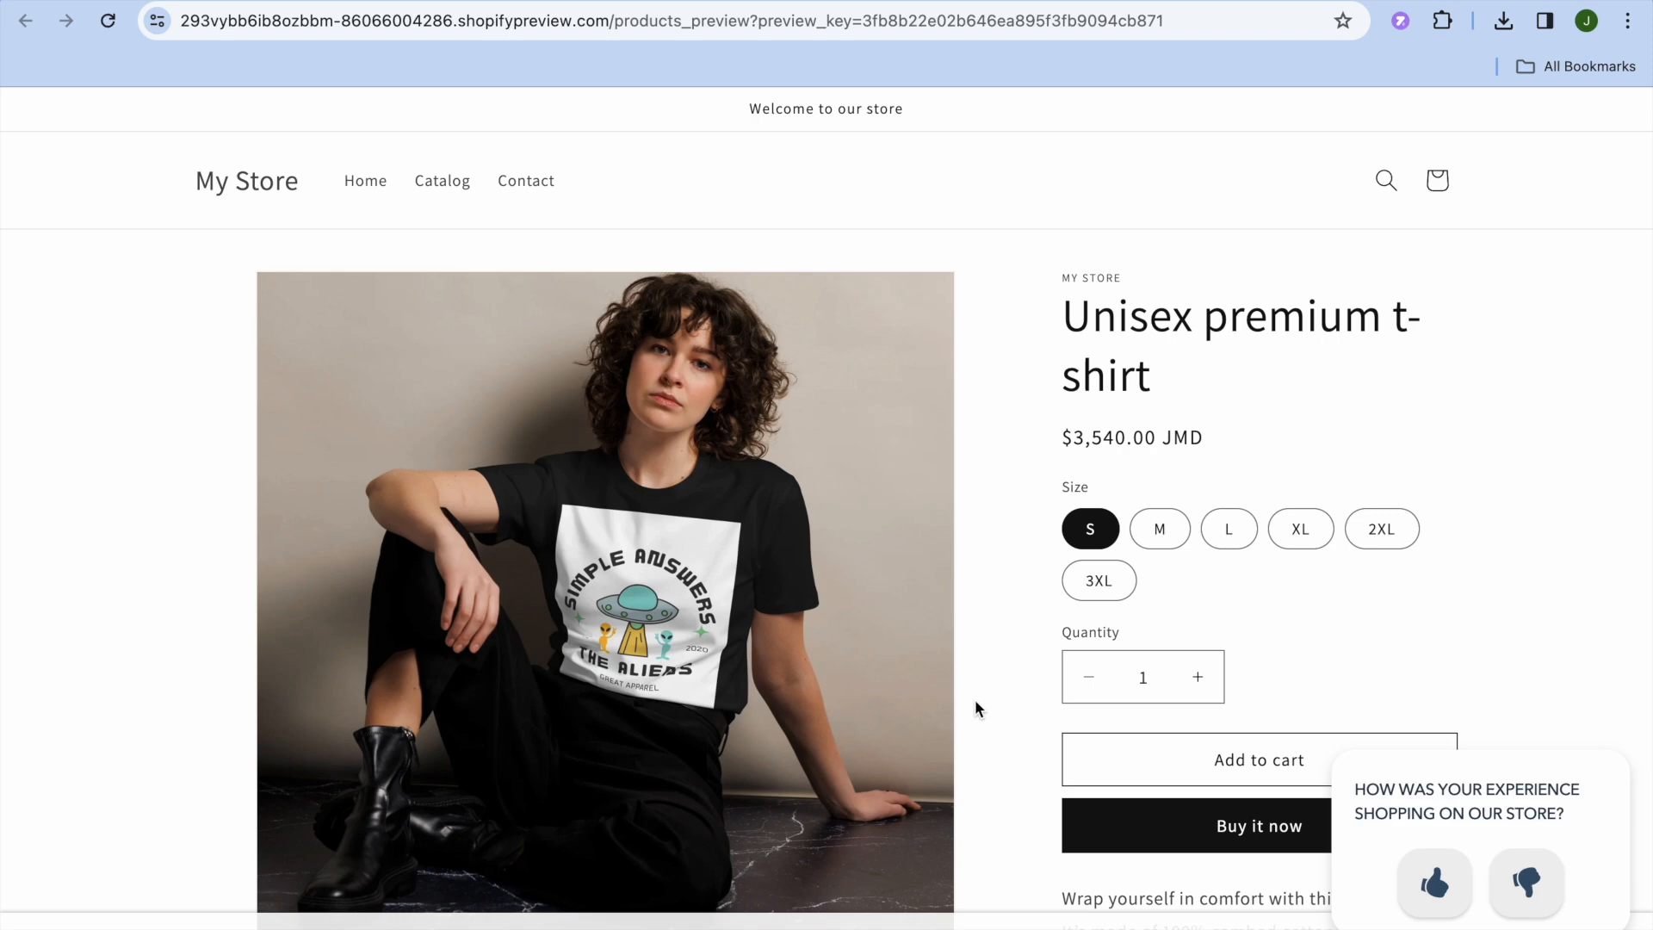
scroll(975, 703, down, 3)
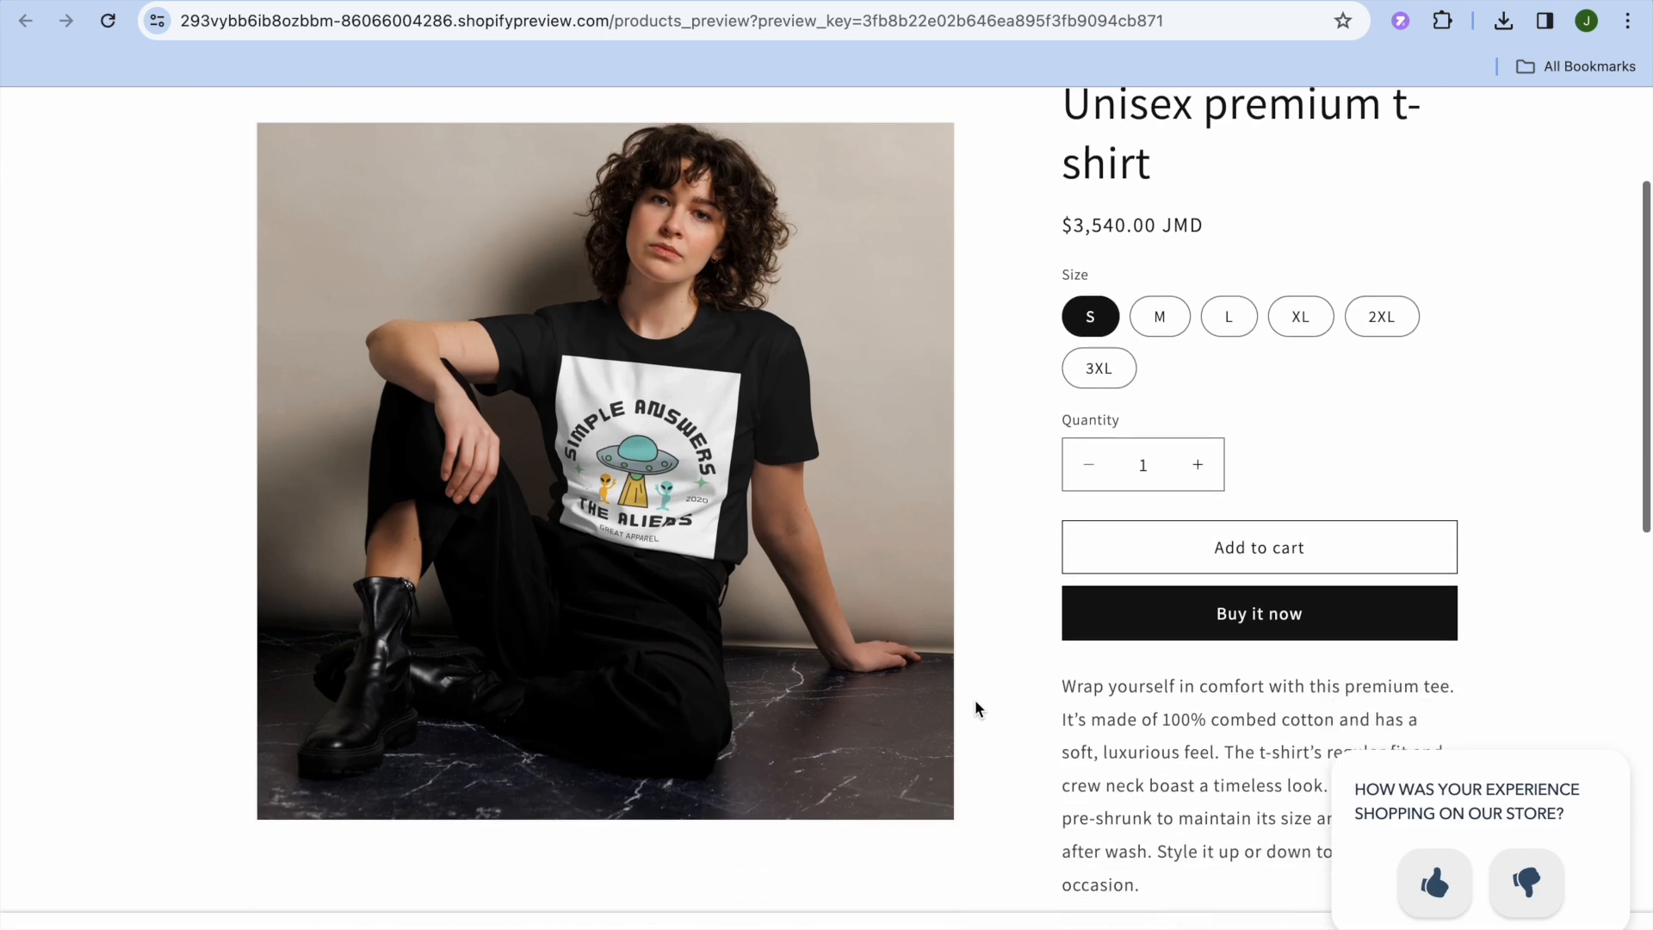